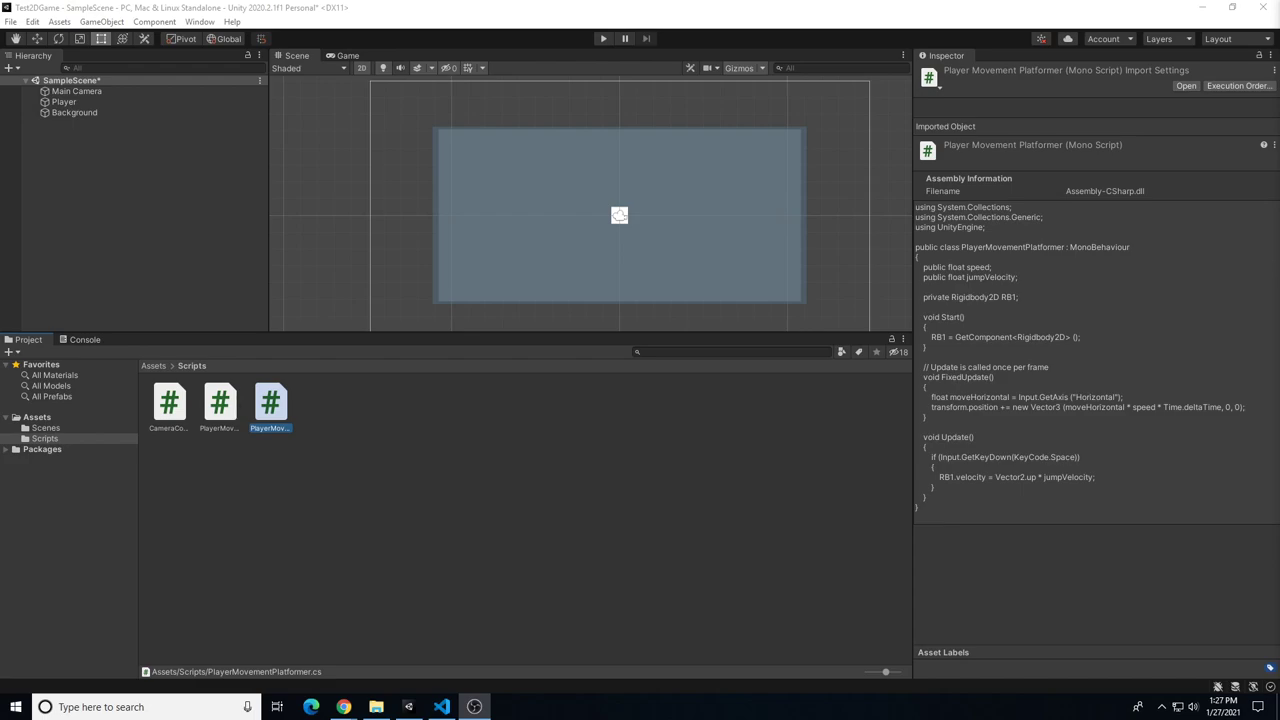
Play-test the scene by moving the player left and right and jumping repeatedly, and stop play mode
click(602, 39)
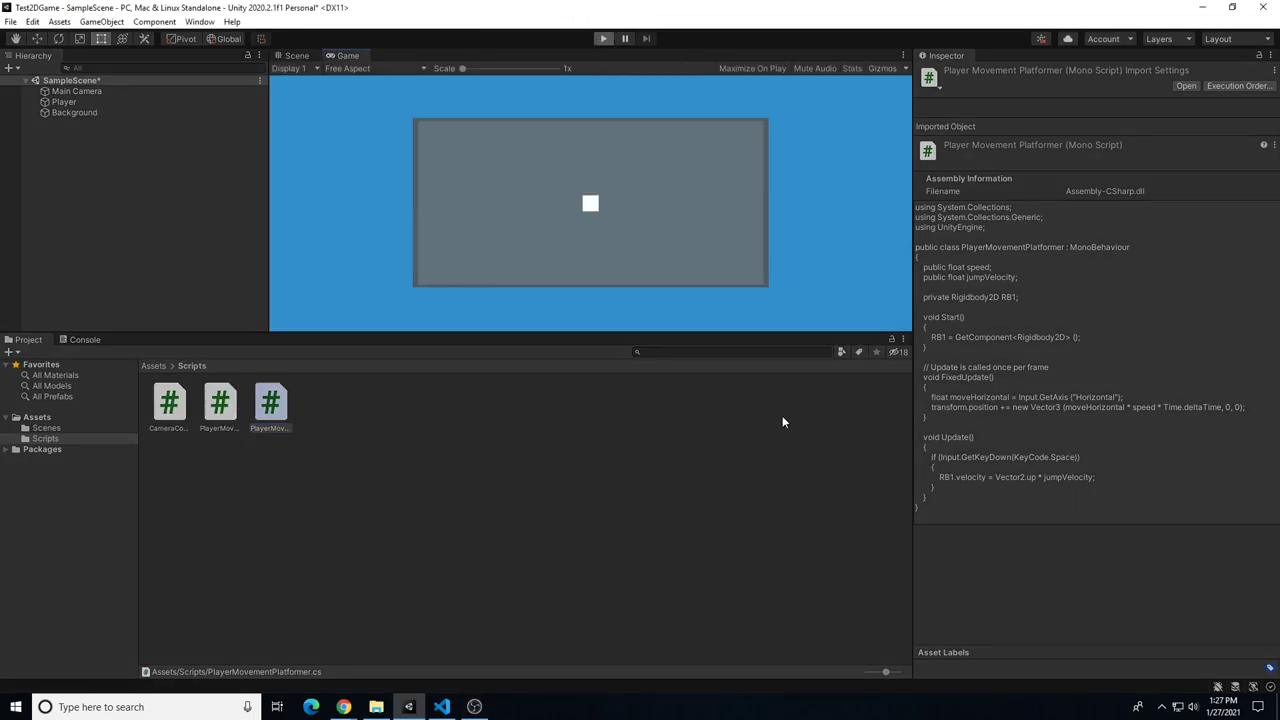
key(Left)
key(Right)
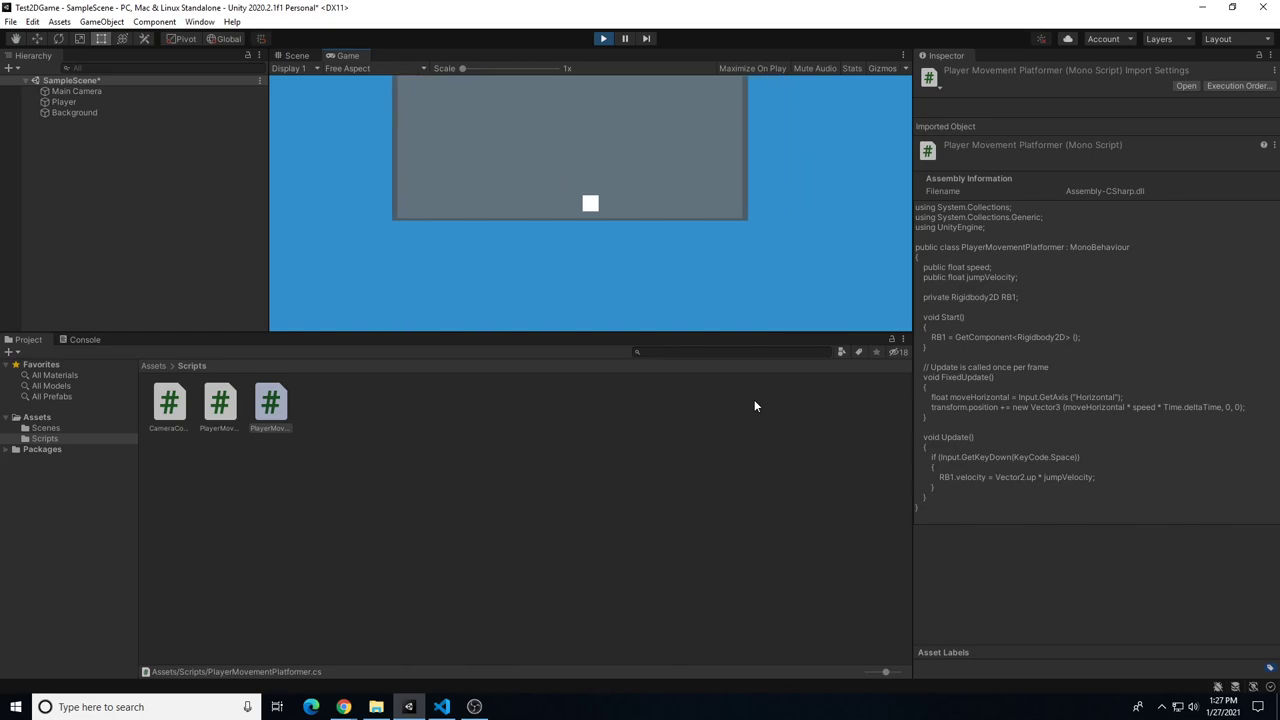
key(Left)
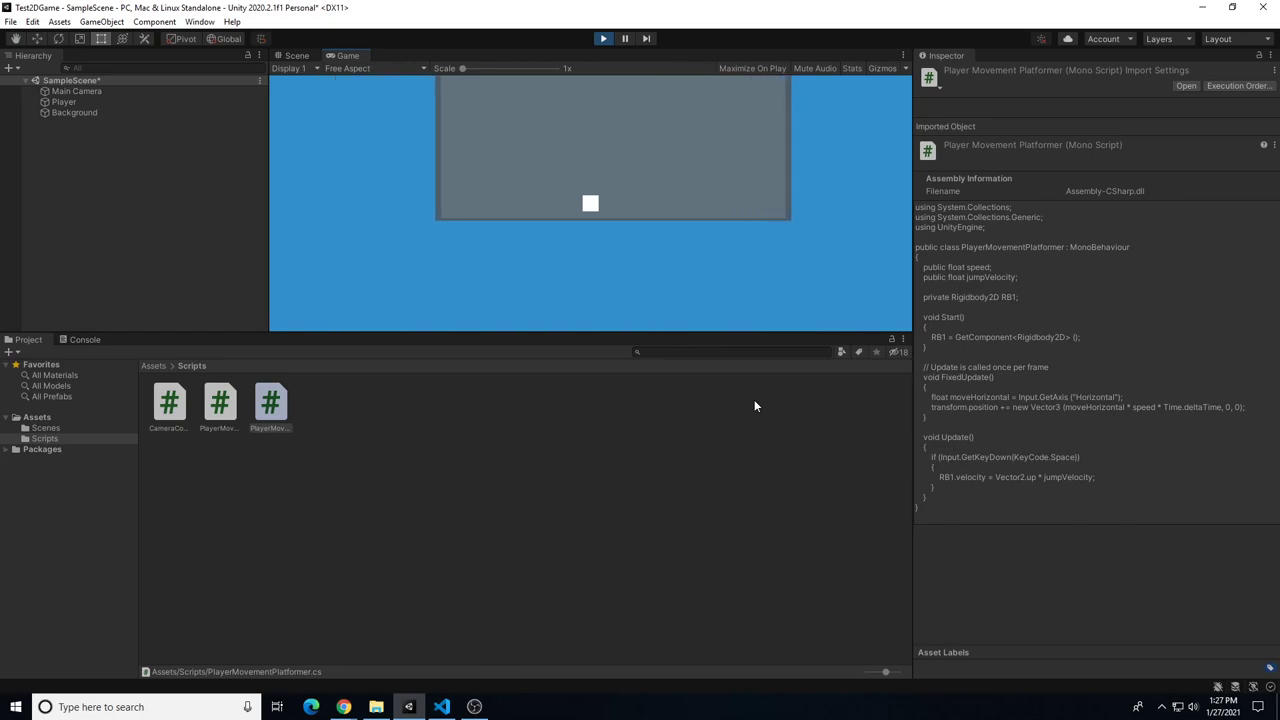
key(Right)
key(Left)
key(Right)
key(space)
key(Left)
key(space)
key(Right)
key(space)
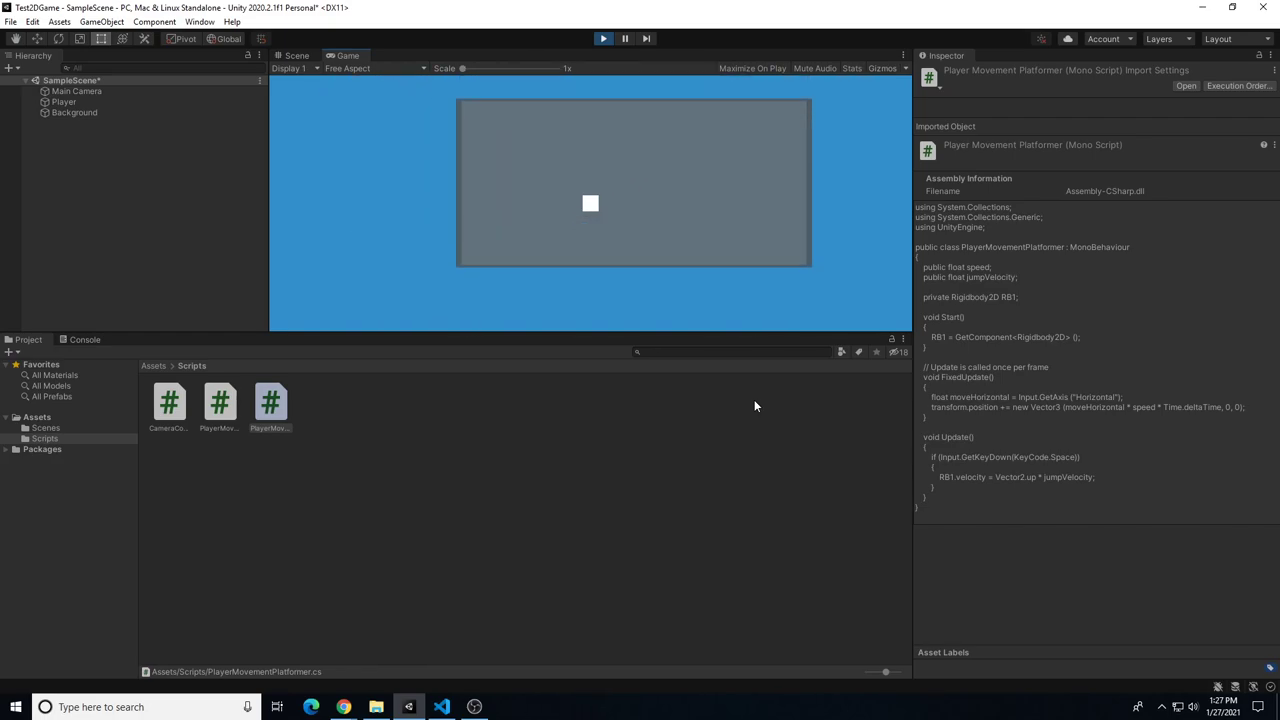
key(space)
key(space)
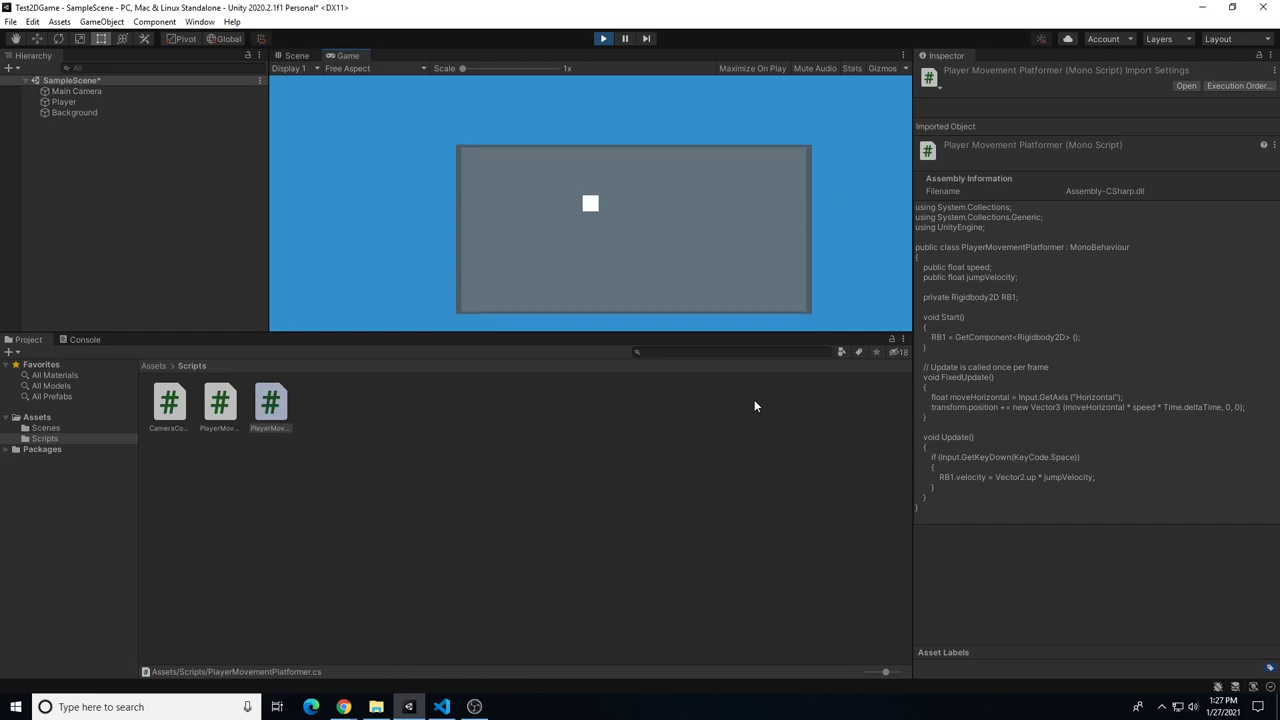
key(Right)
key(space)
key(Left)
key(space)
key(Right)
key(Left)
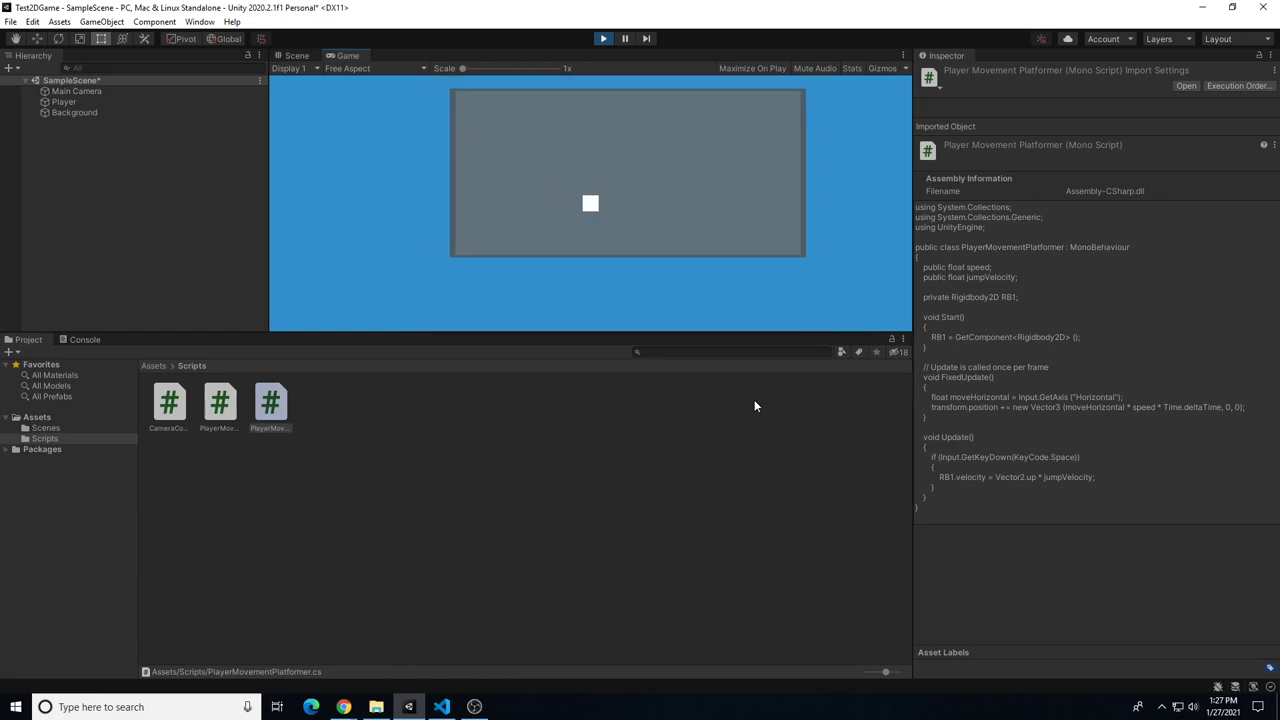
key(Right)
key(Left)
key(space)
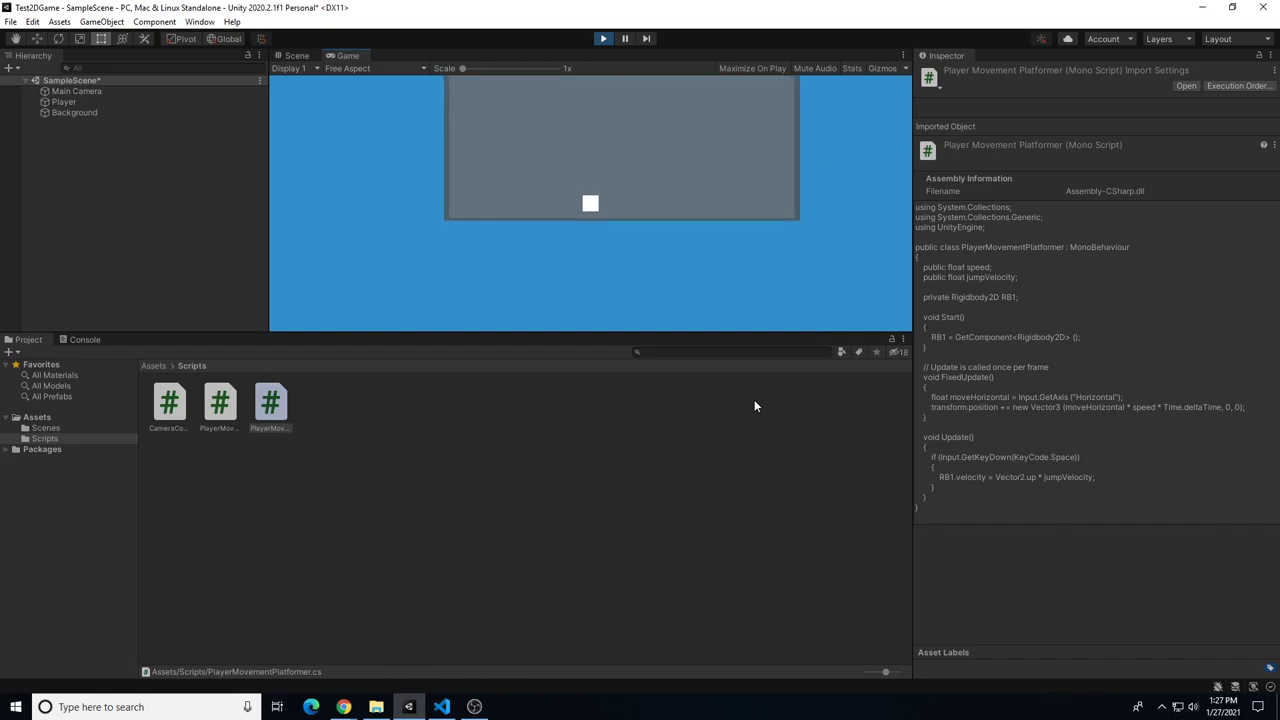
key(space)
click(603, 39)
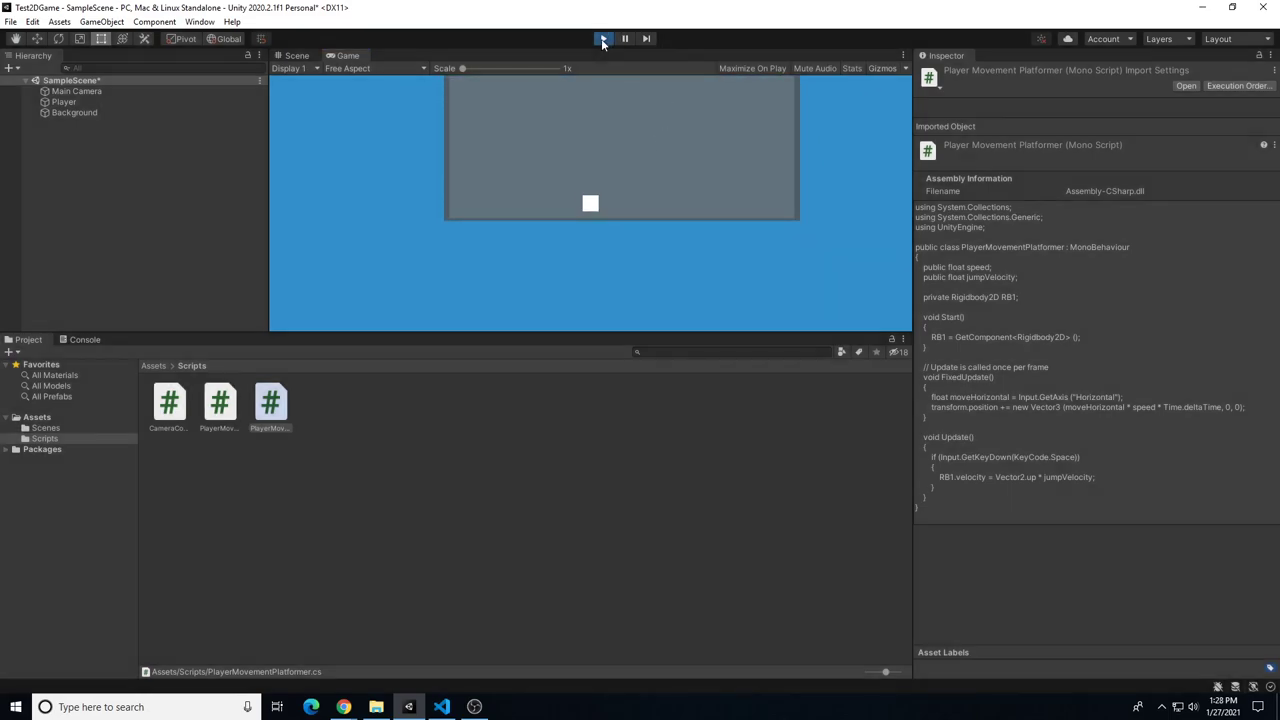
Review the PlayerMovementPlatformer script in Visual Studio Code and return to the Unity editor
click(290, 404)
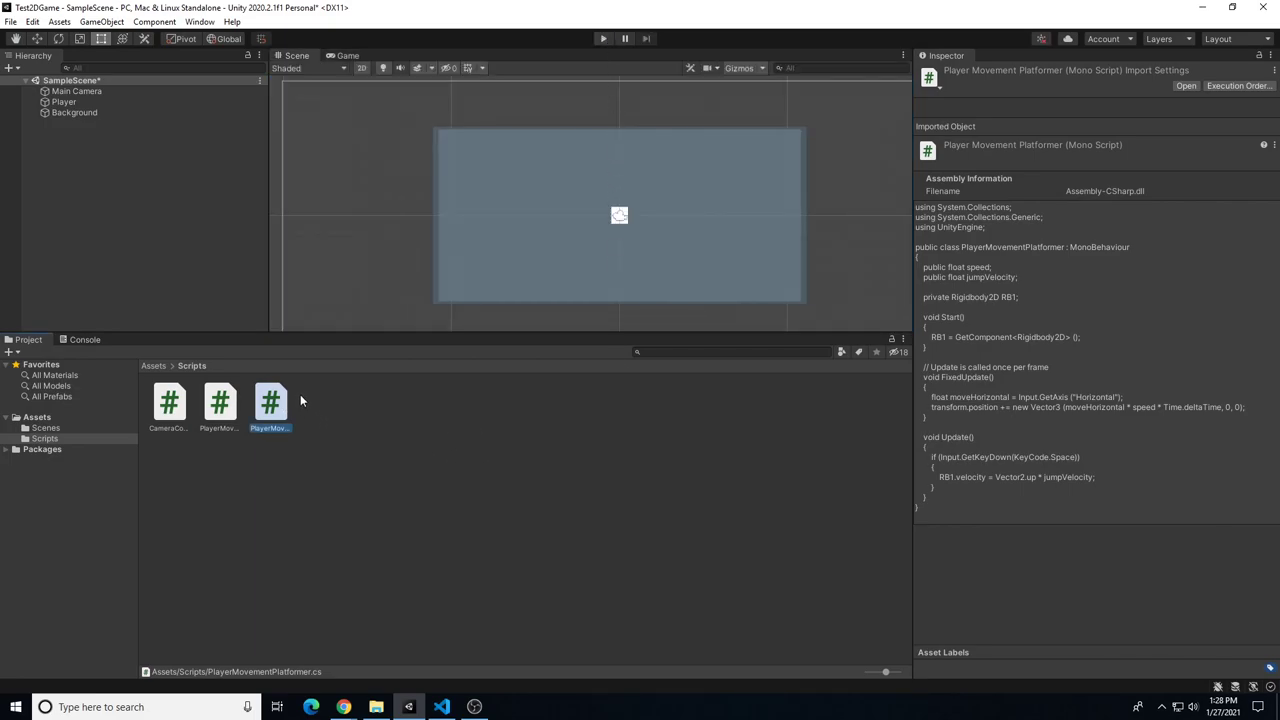
click(440, 704)
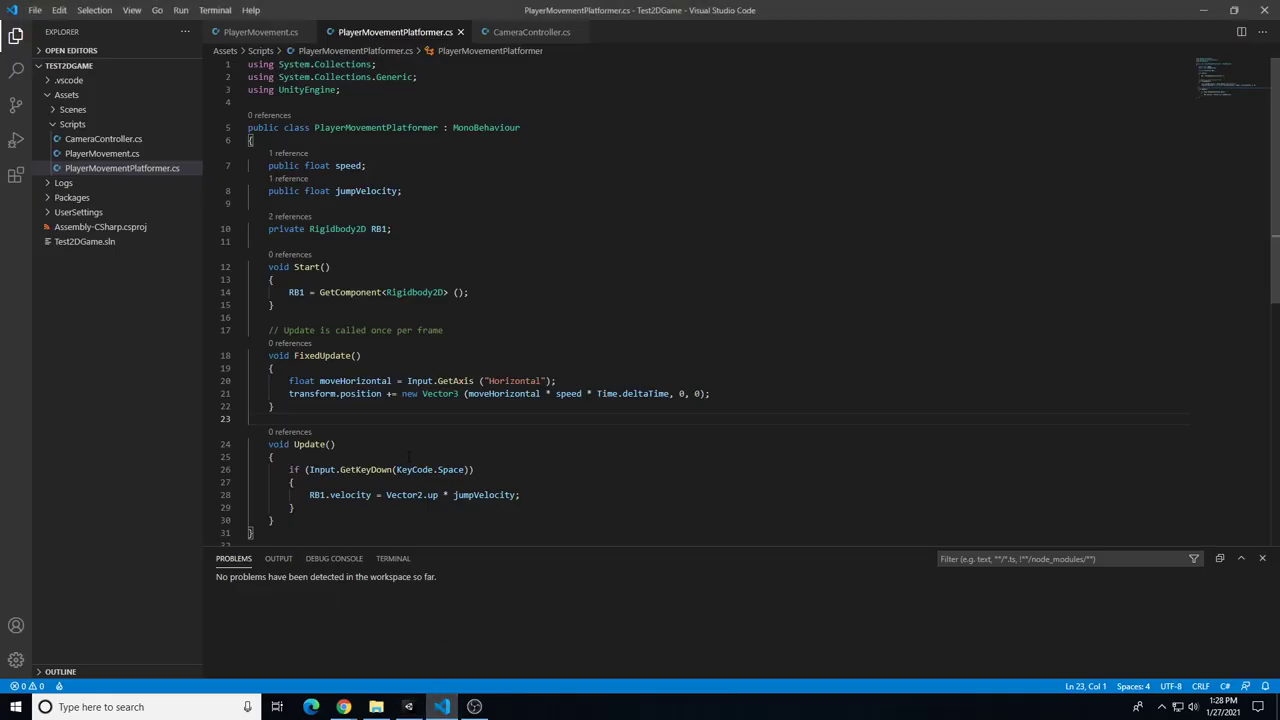
click(408, 706)
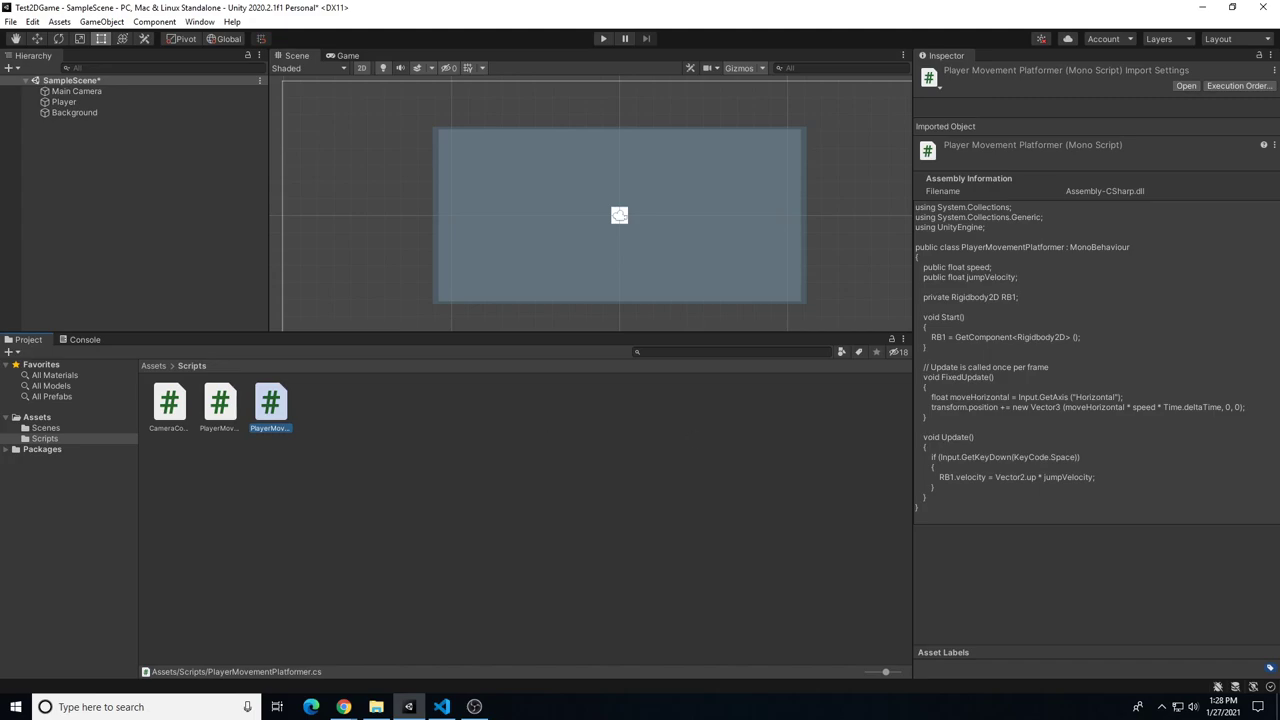
click(343, 706)
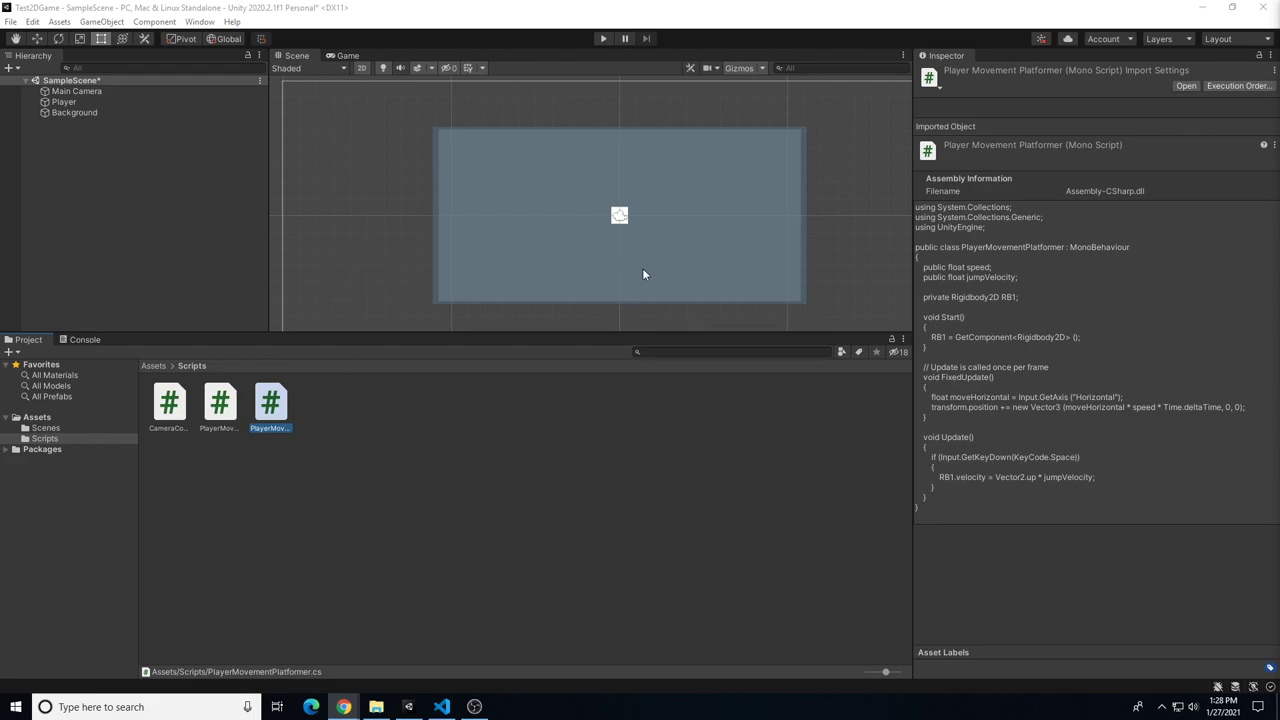
Enlarge the scene view, add a 2D square sprite to the scene and name it Platform
drag(608, 331, 588, 455)
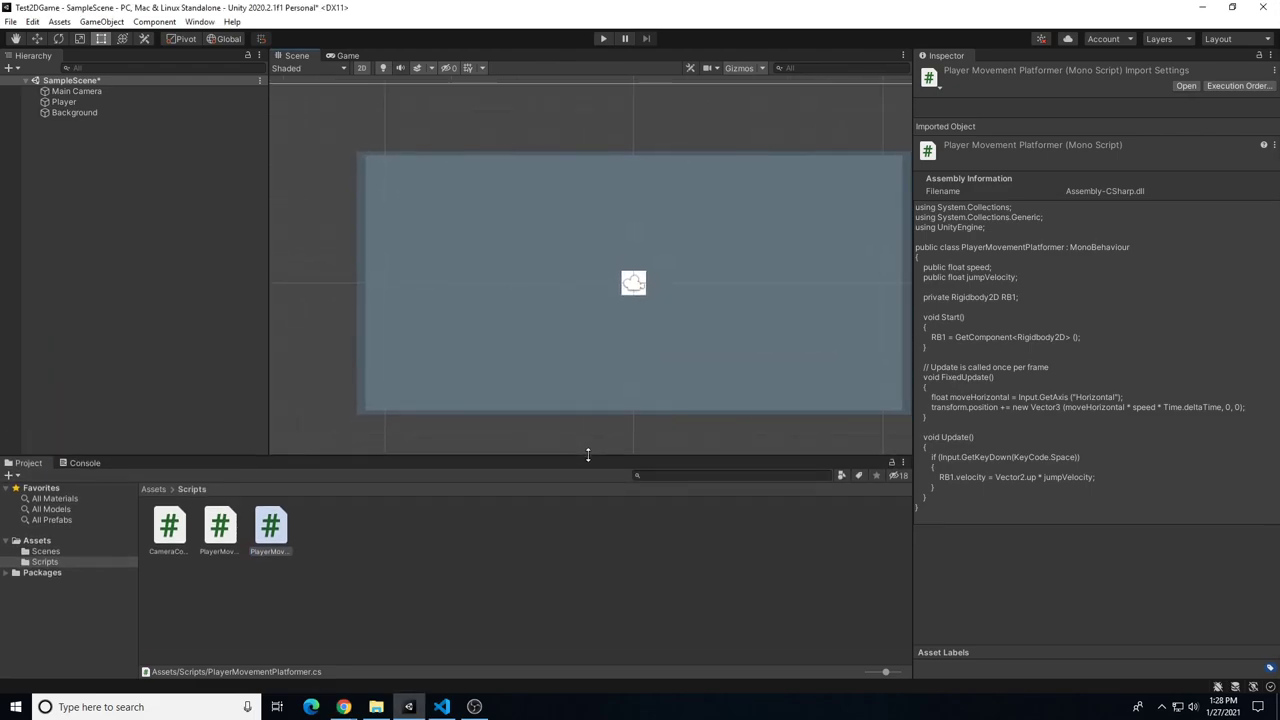
click(101, 169)
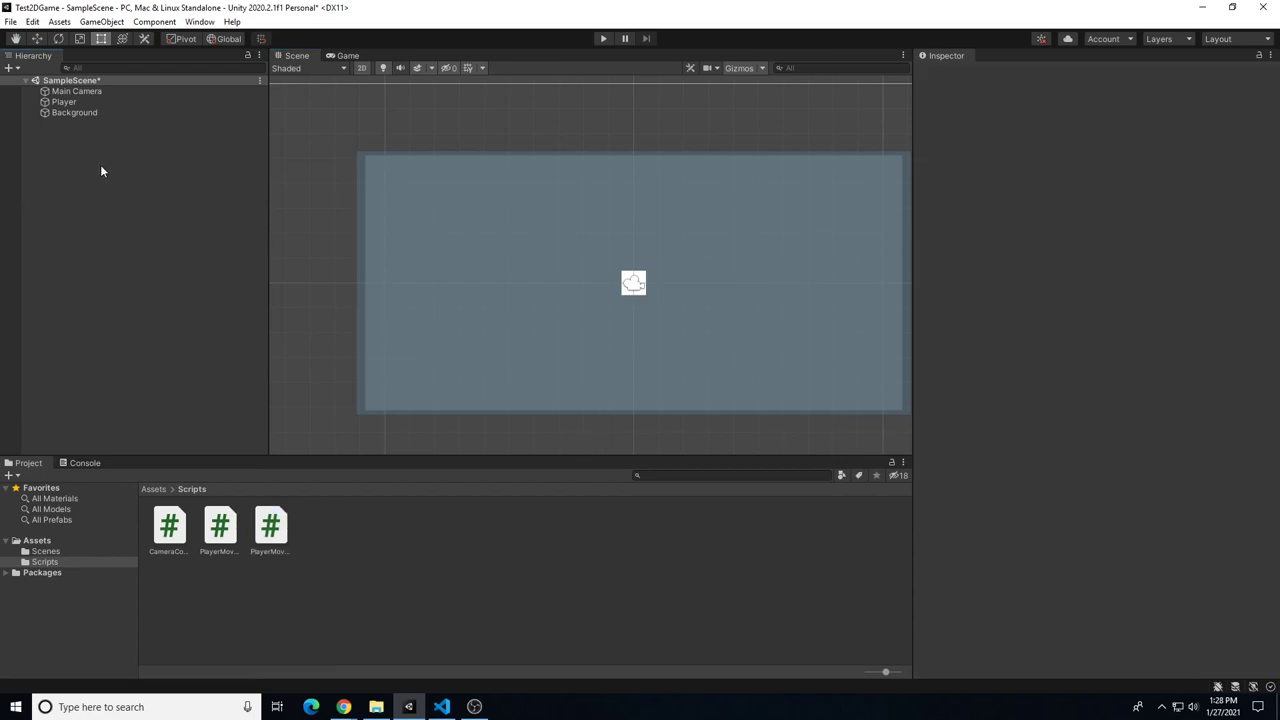
click(12, 72)
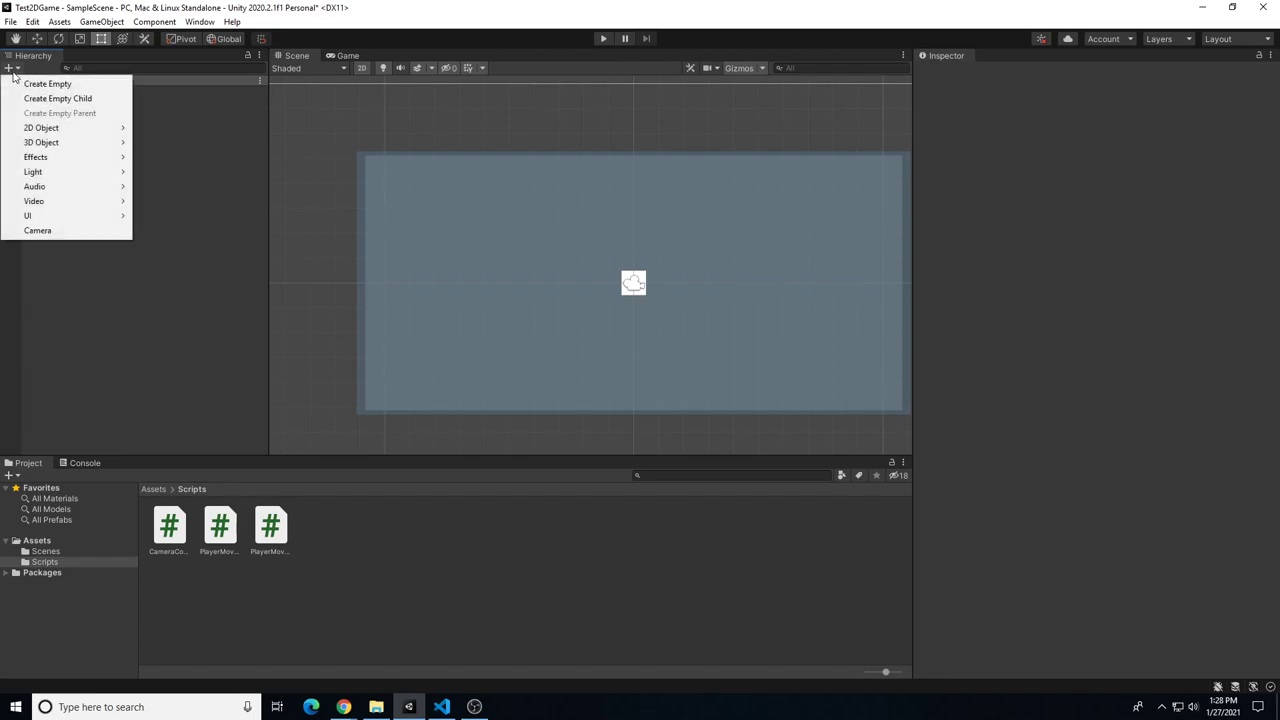
mouse_move(42, 130)
mouse_move(186, 140)
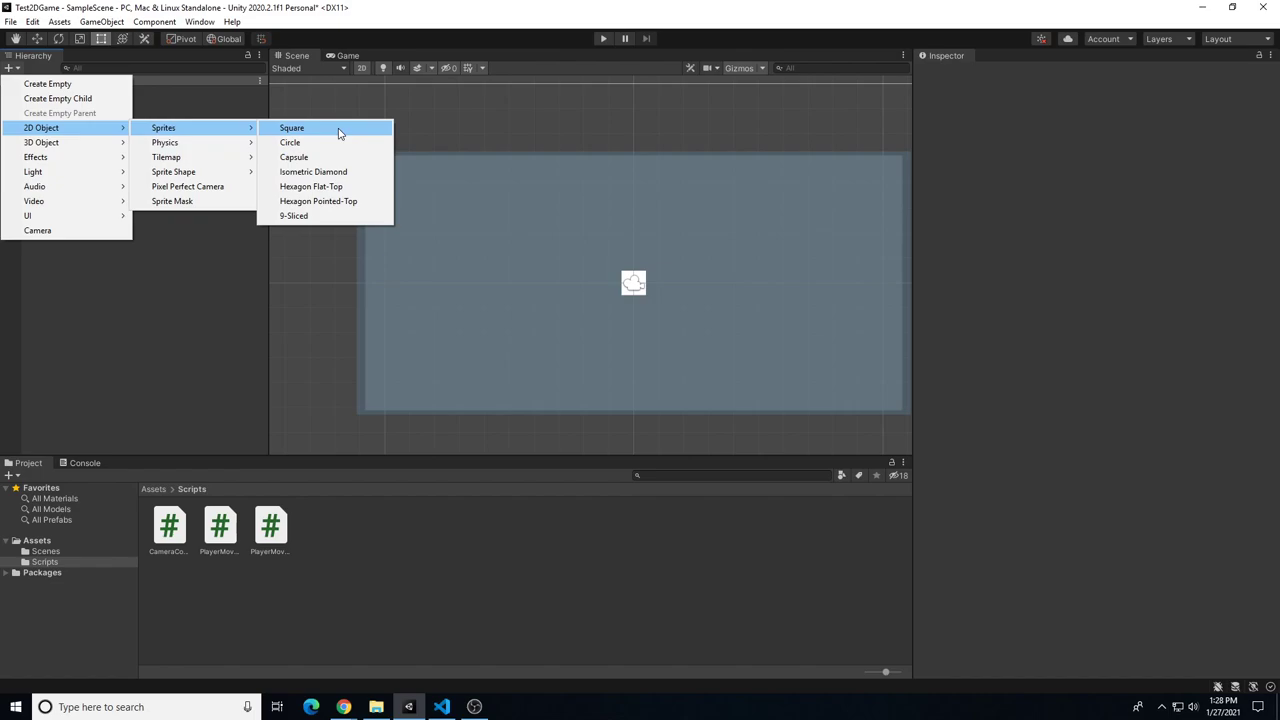
click(338, 132)
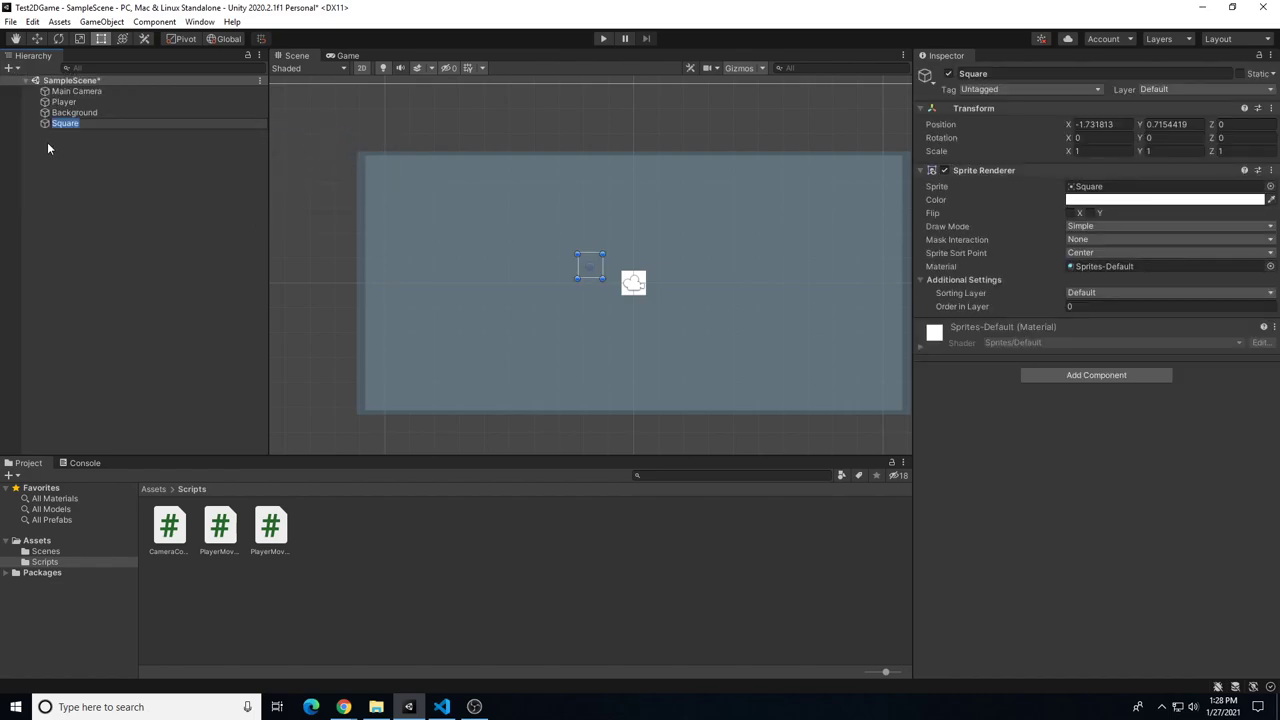
text(Platform)
key(Return)
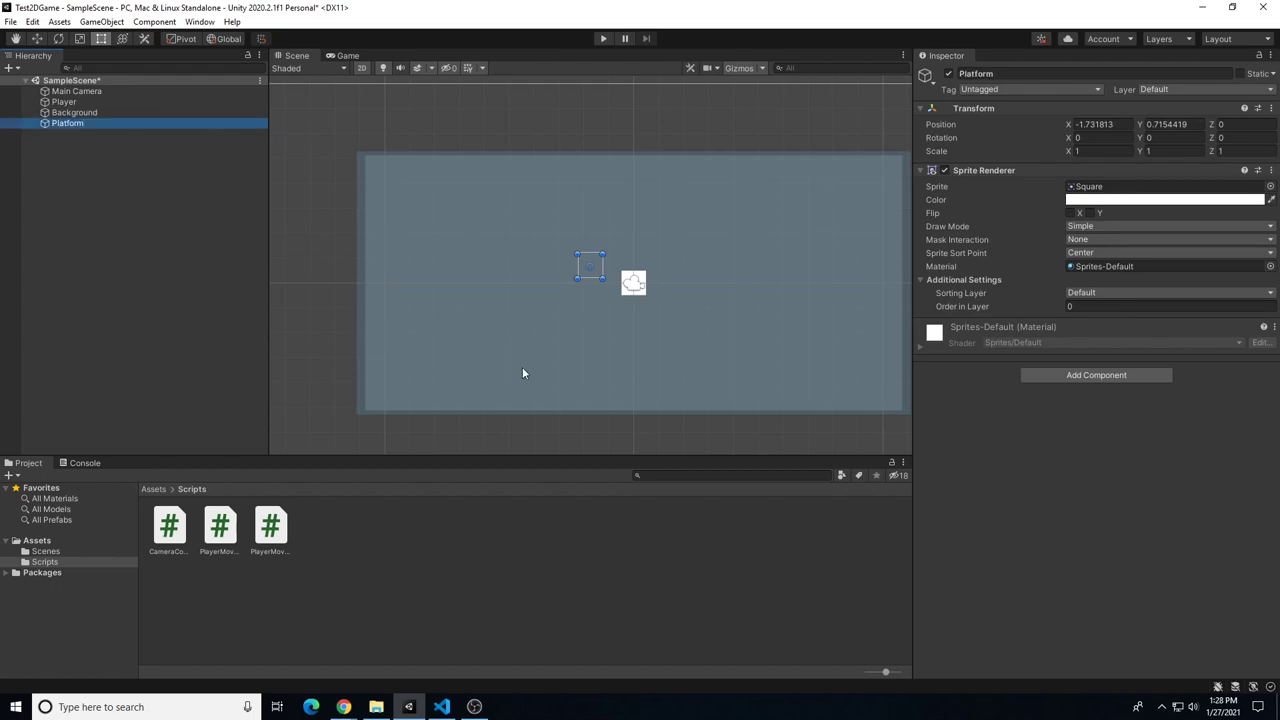
Add a sorting layer named Platforms and place it between the Background and Player layers
click(1084, 293)
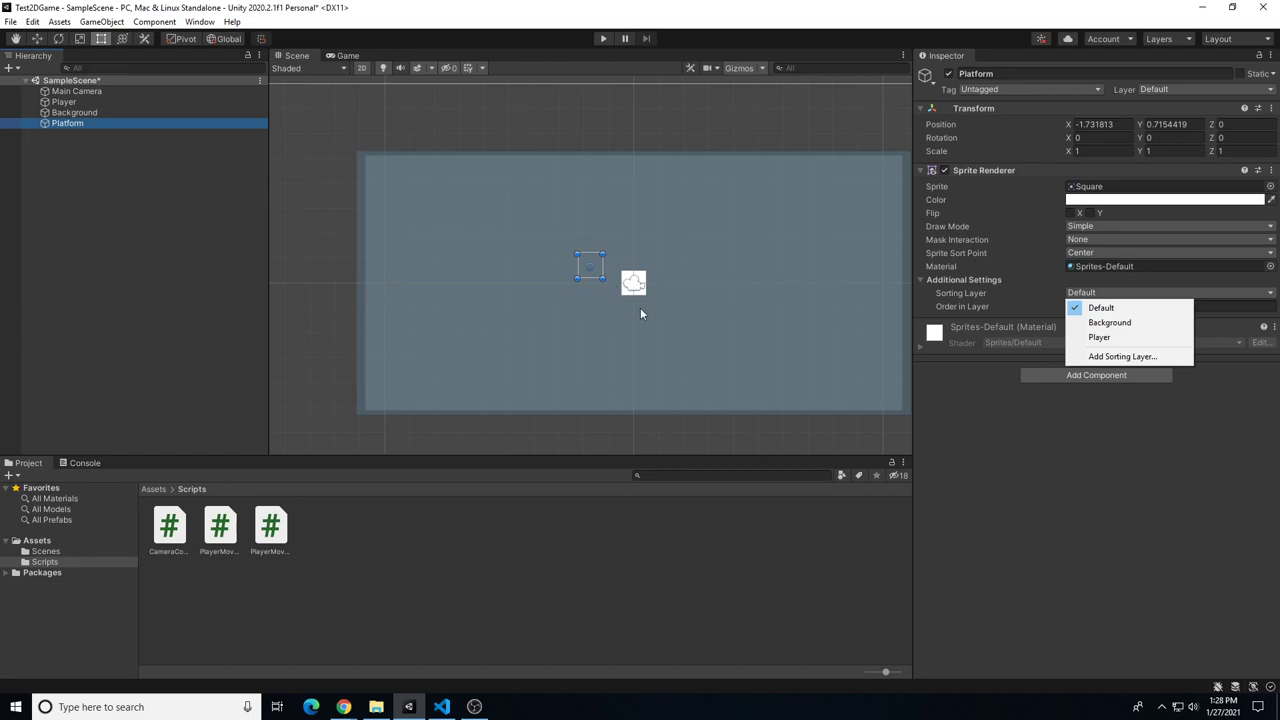
click(1108, 357)
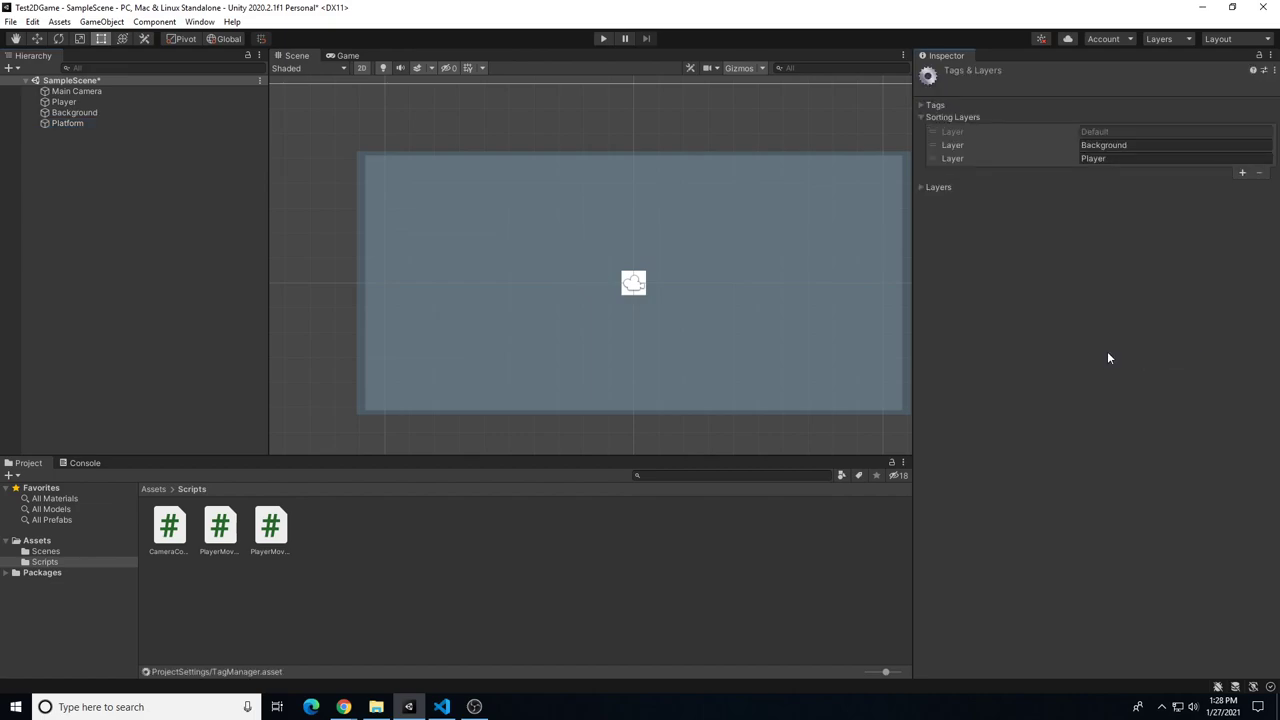
click(1242, 175)
click(1140, 171)
text(P)
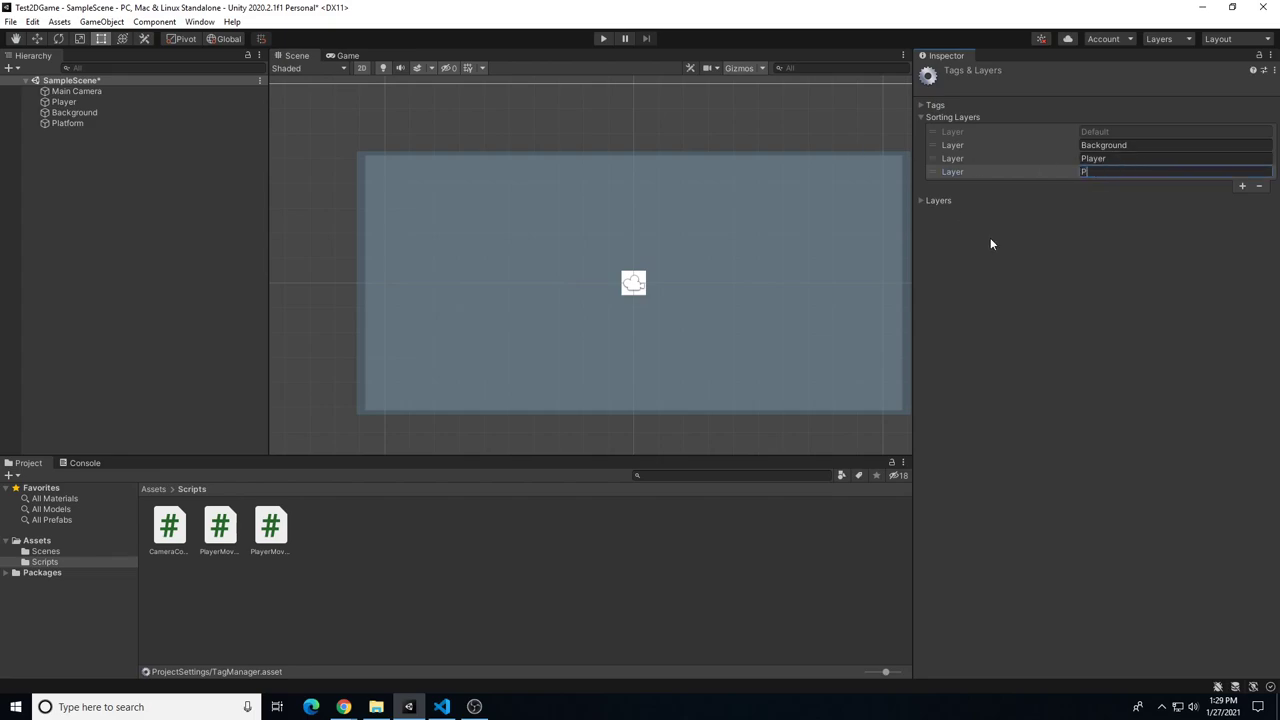
text(latforms)
mouse_move(953, 174)
mouse_down()
mouse_move(951, 150)
mouse_move(956, 170)
mouse_up()
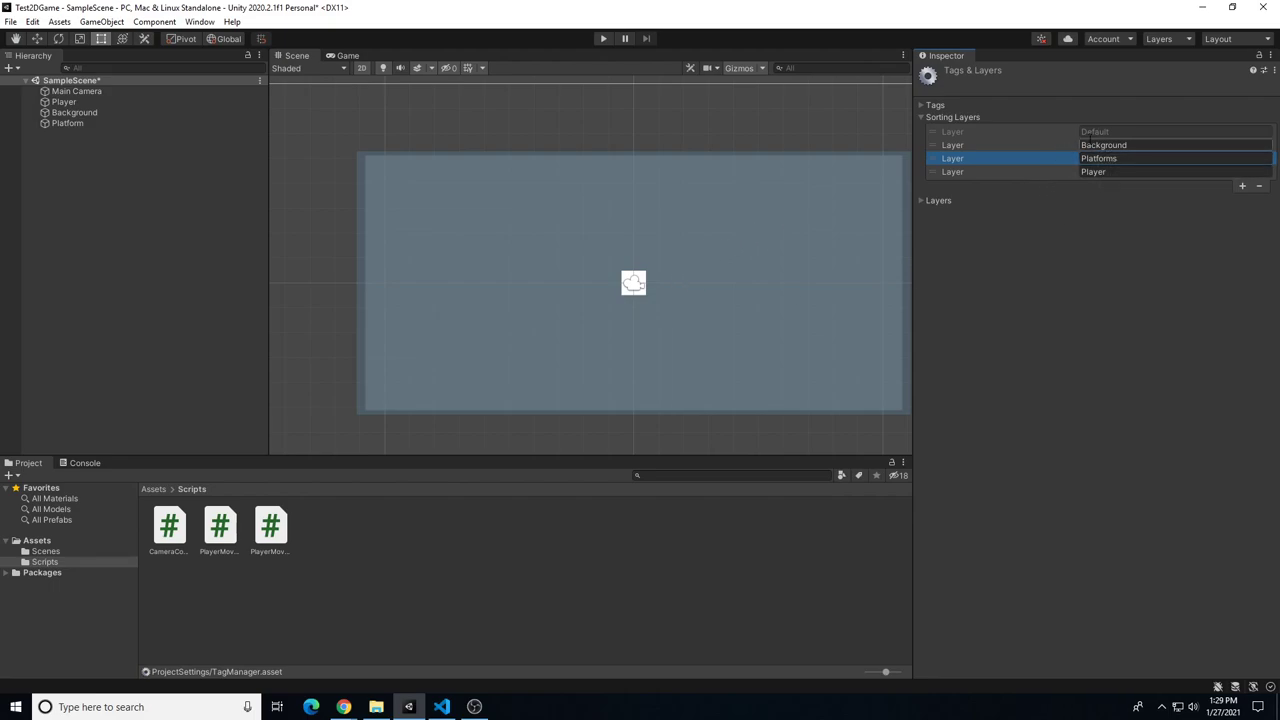
Assign the Platform sprite to the Platforms sorting layer
click(74, 125)
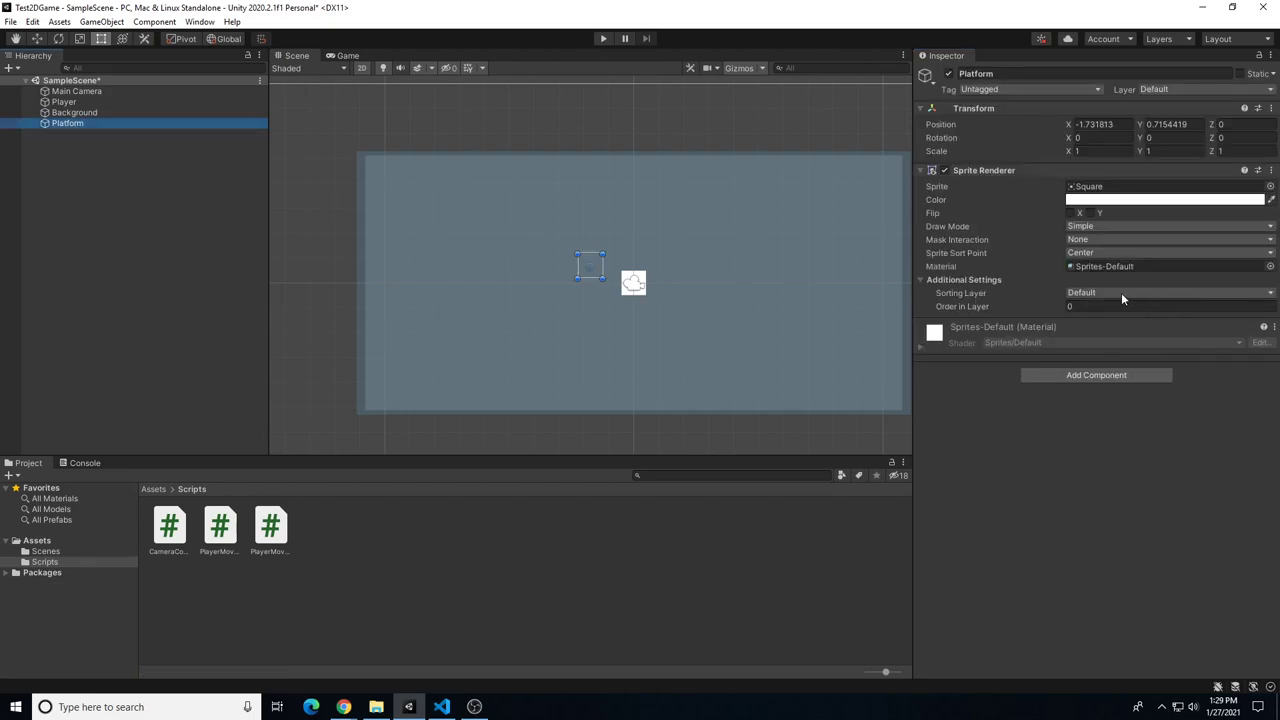
click(1121, 293)
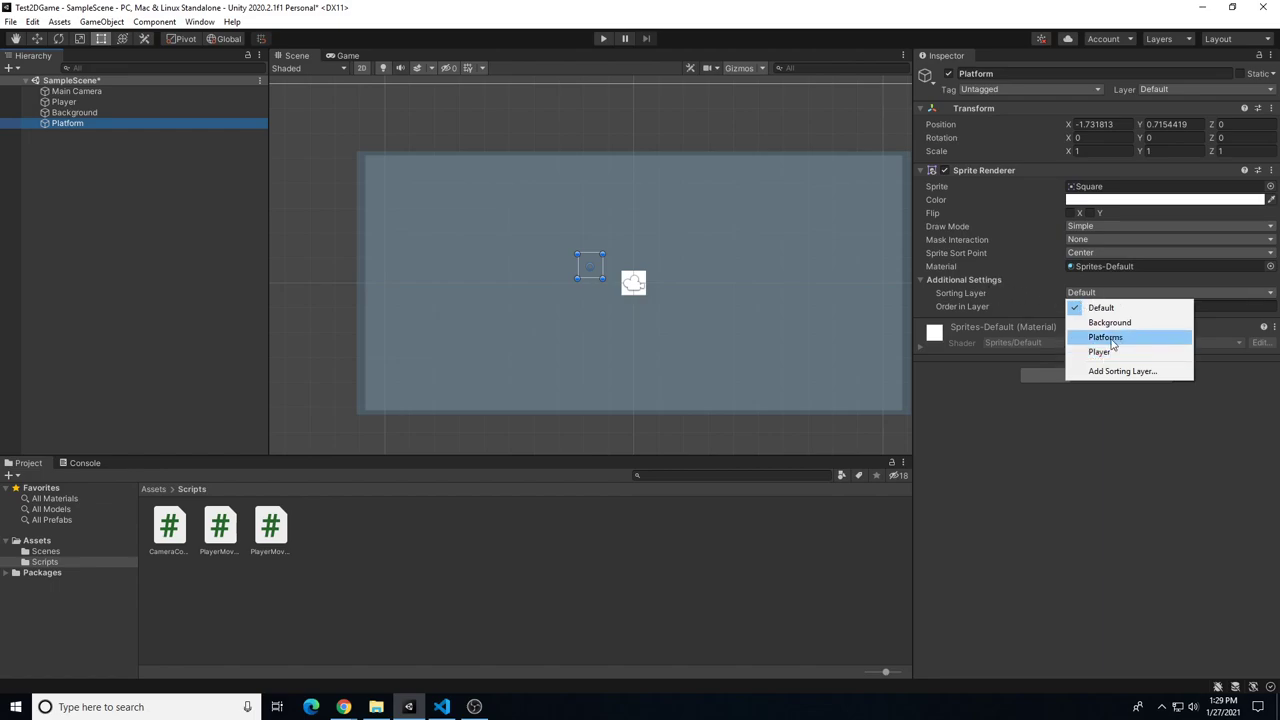
click(1105, 338)
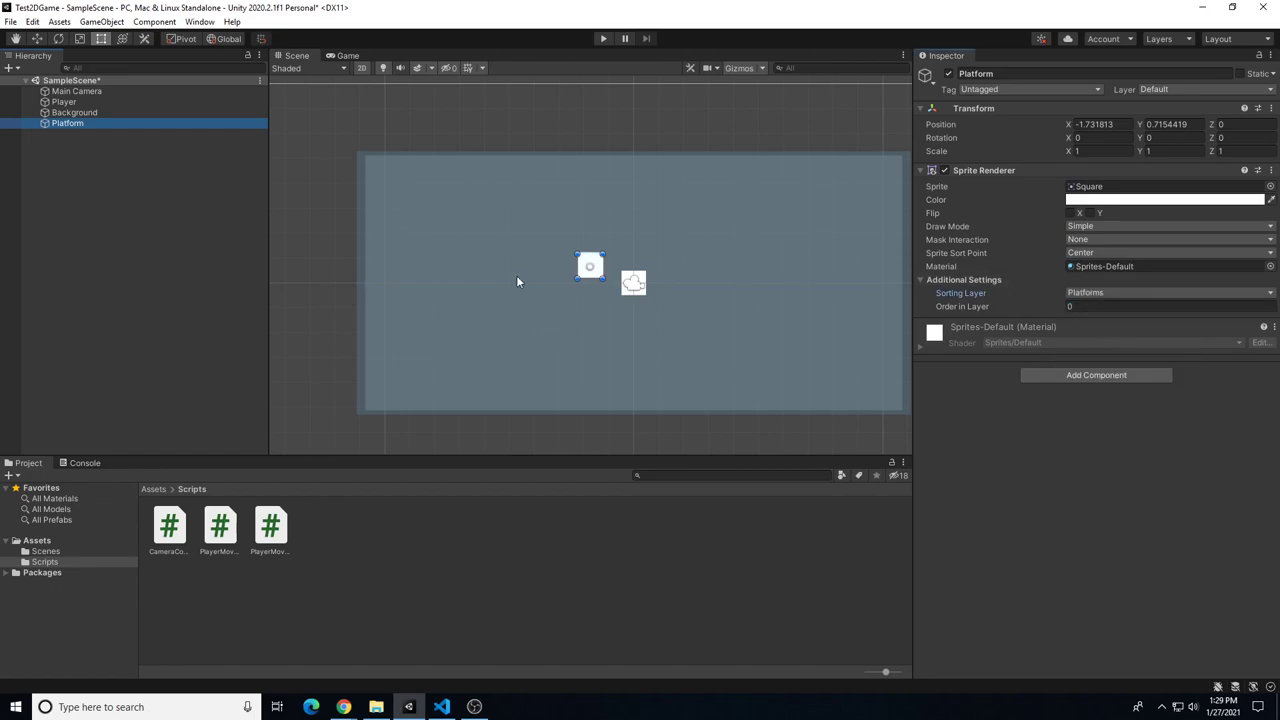
Color the Platform sprite tan (D2B48E) and set its X scale to 3
click(1151, 200)
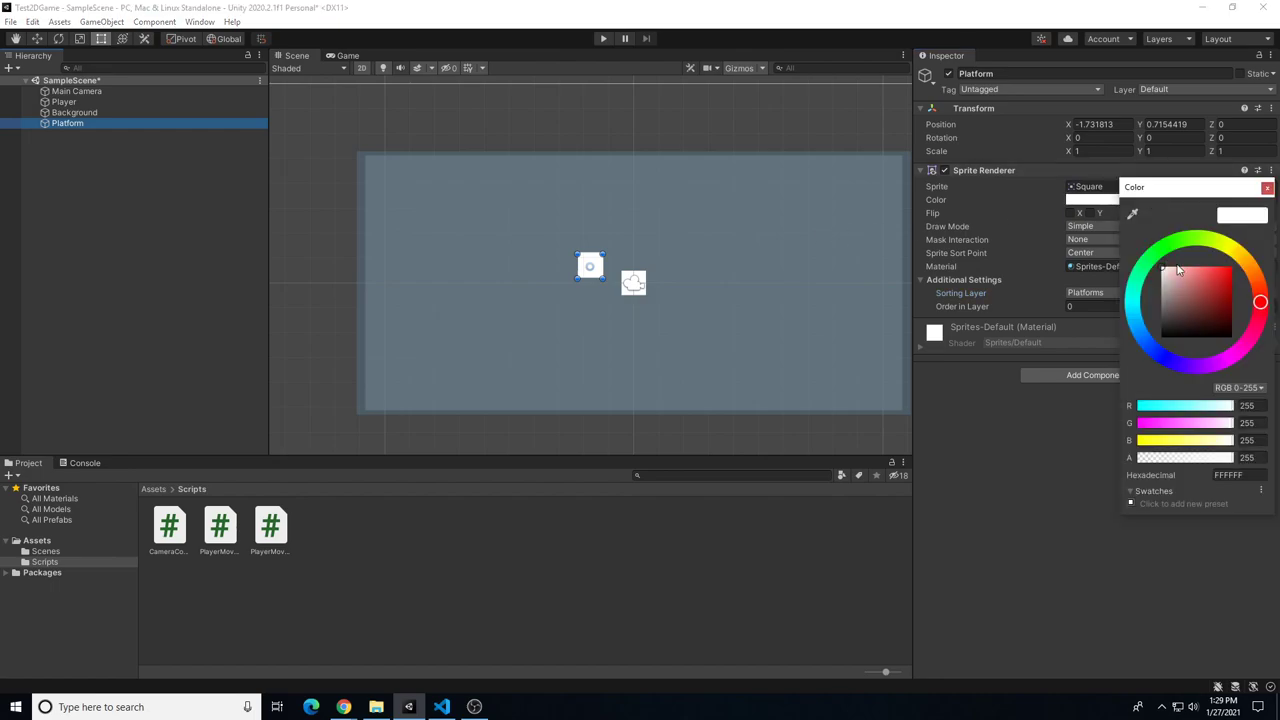
click(1250, 268)
drag(1190, 295, 1184, 279)
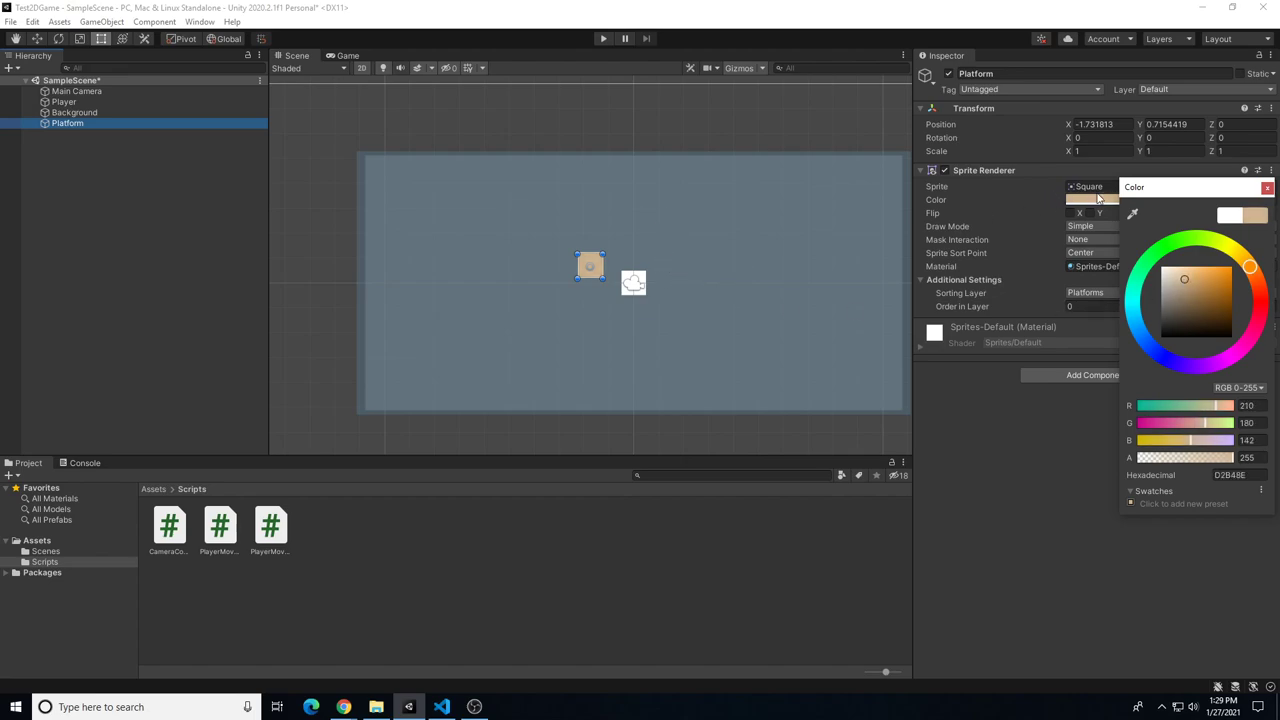
click(1267, 188)
click(1108, 151)
text(3)
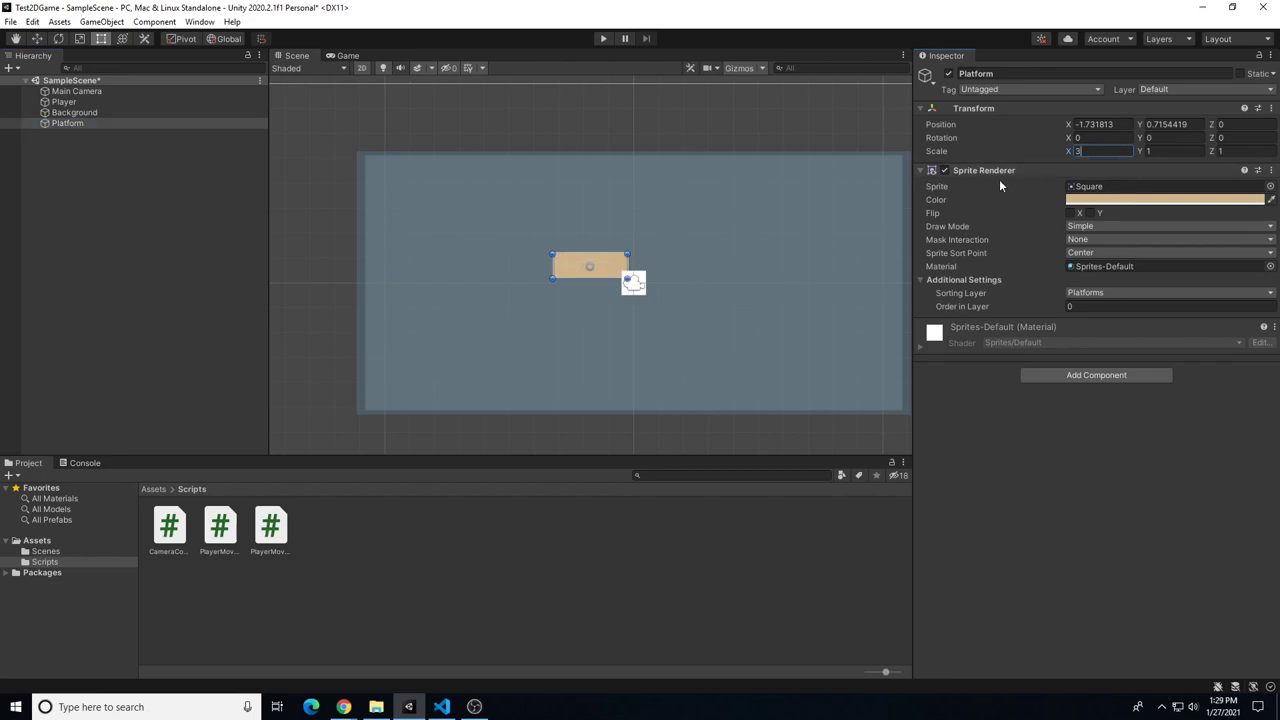
drag(587, 272, 420, 369)
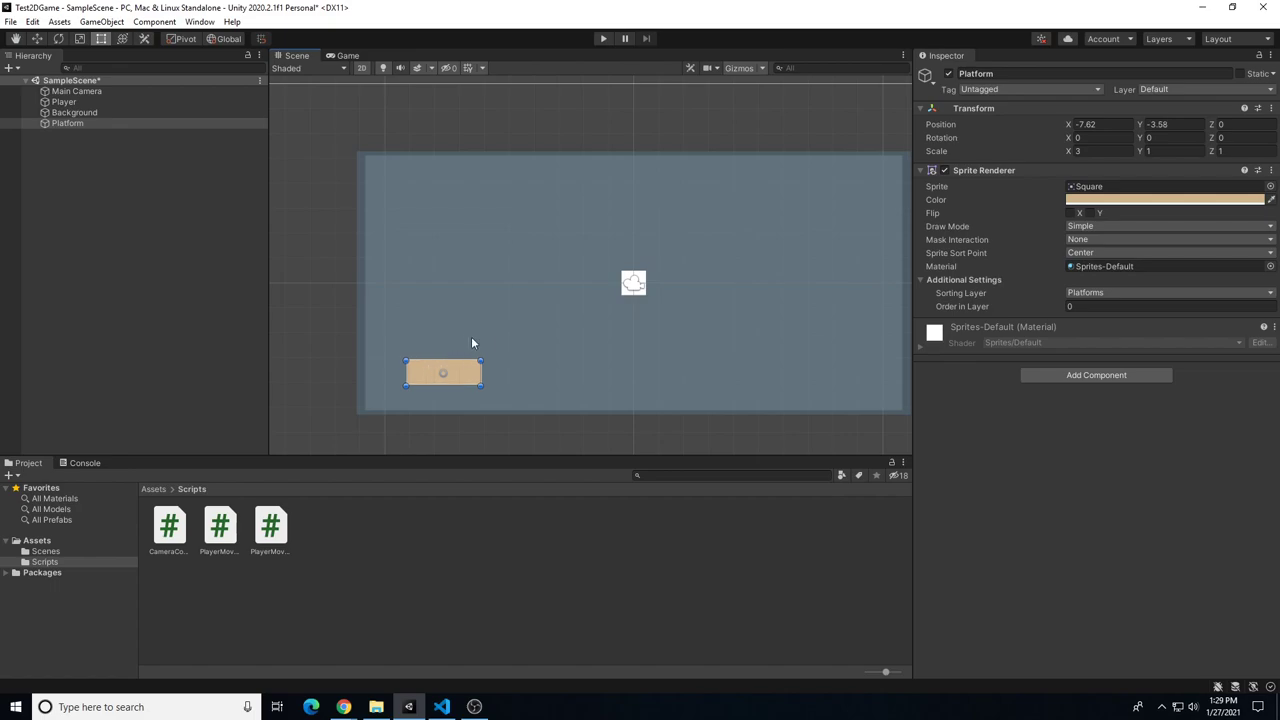
key(ctrl+z)
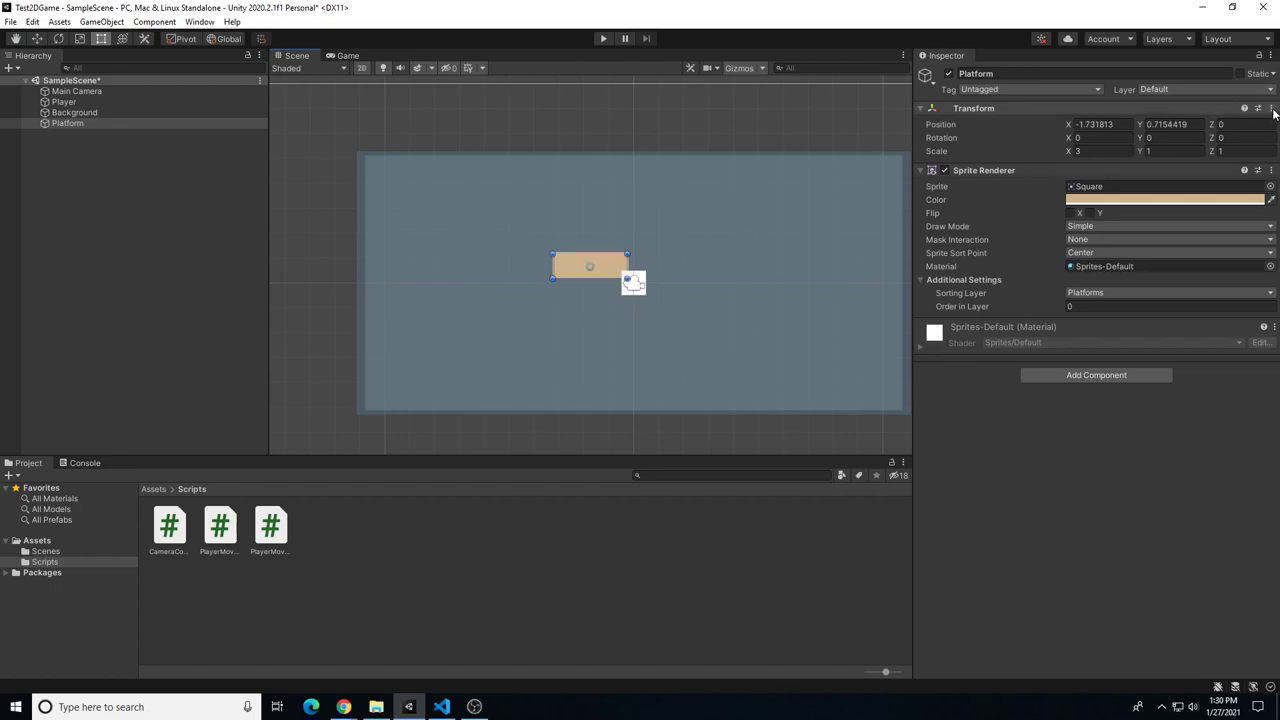
click(1273, 112)
click(1234, 122)
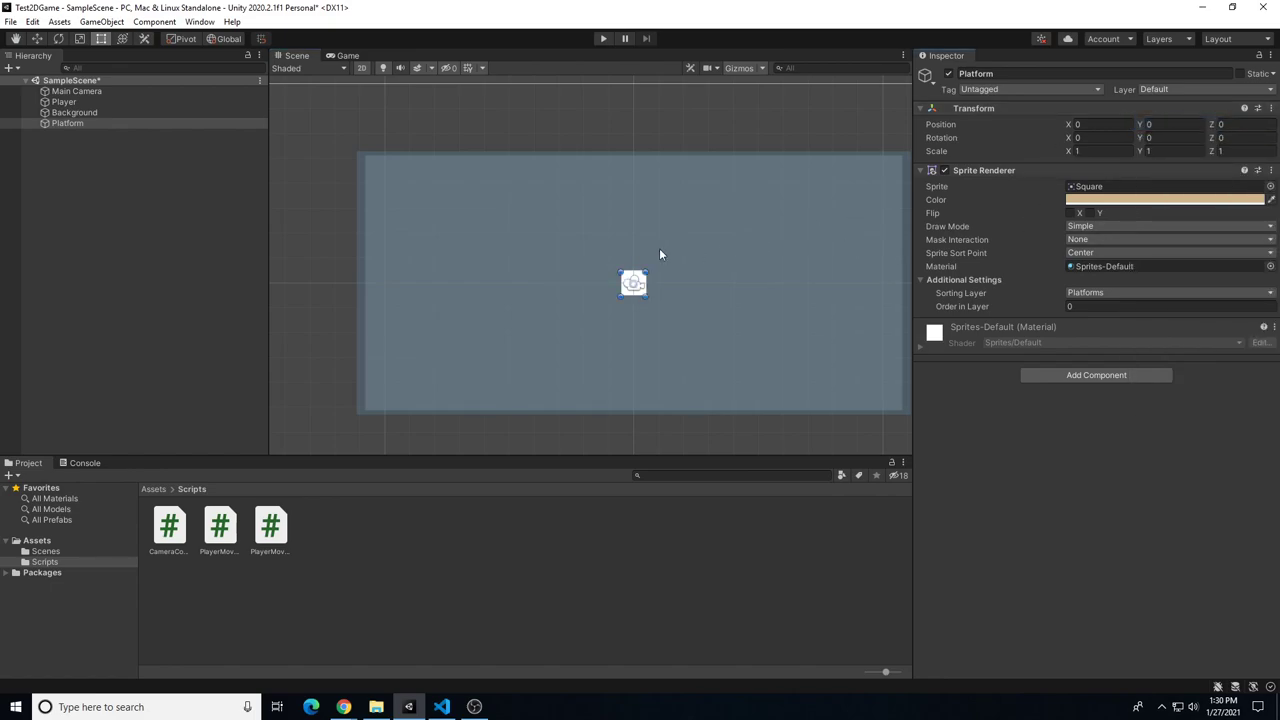
key(ctrl+z)
Set the Platform's X and Y position to 0
click(1095, 124)
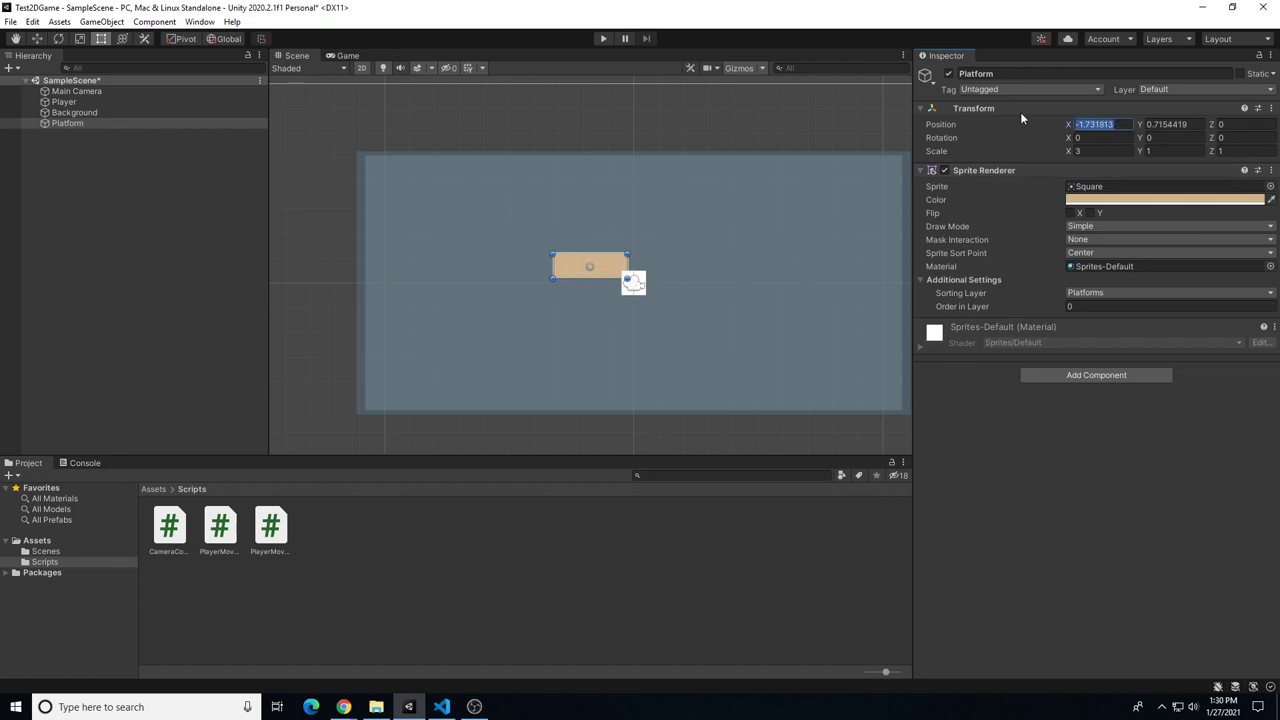
text(0)
key(Tab)
text(0)
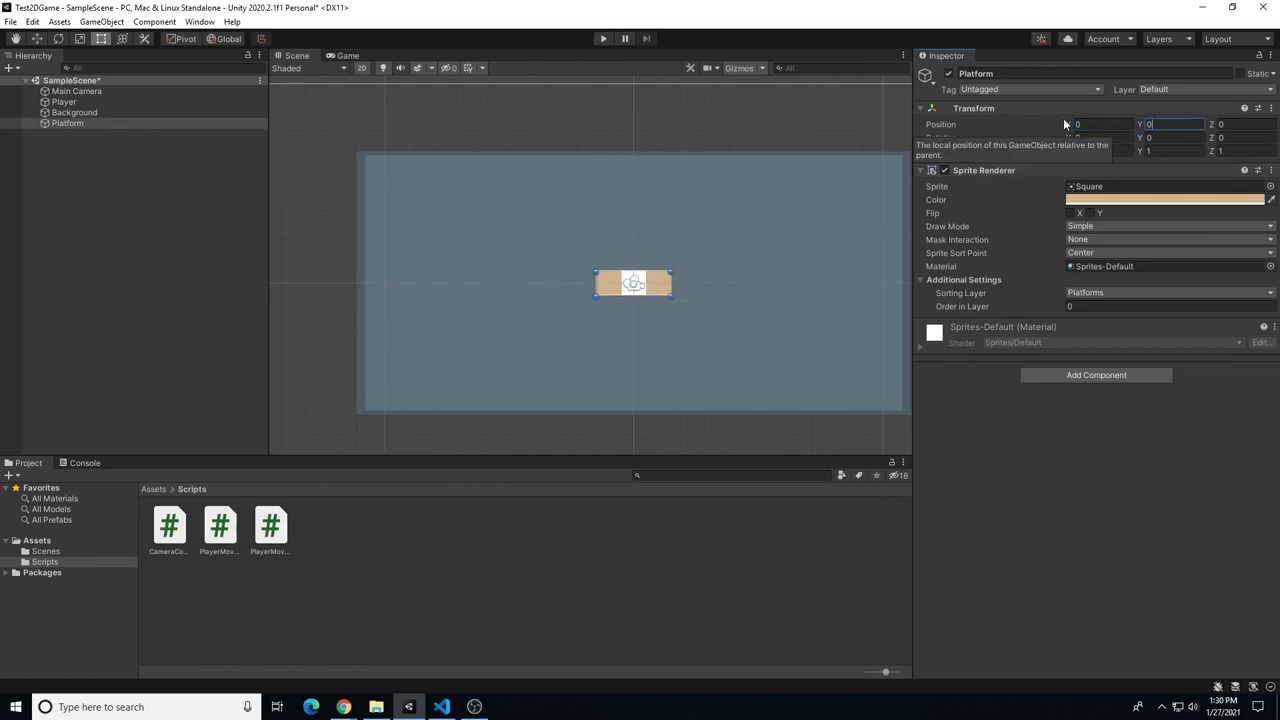
click(1175, 137)
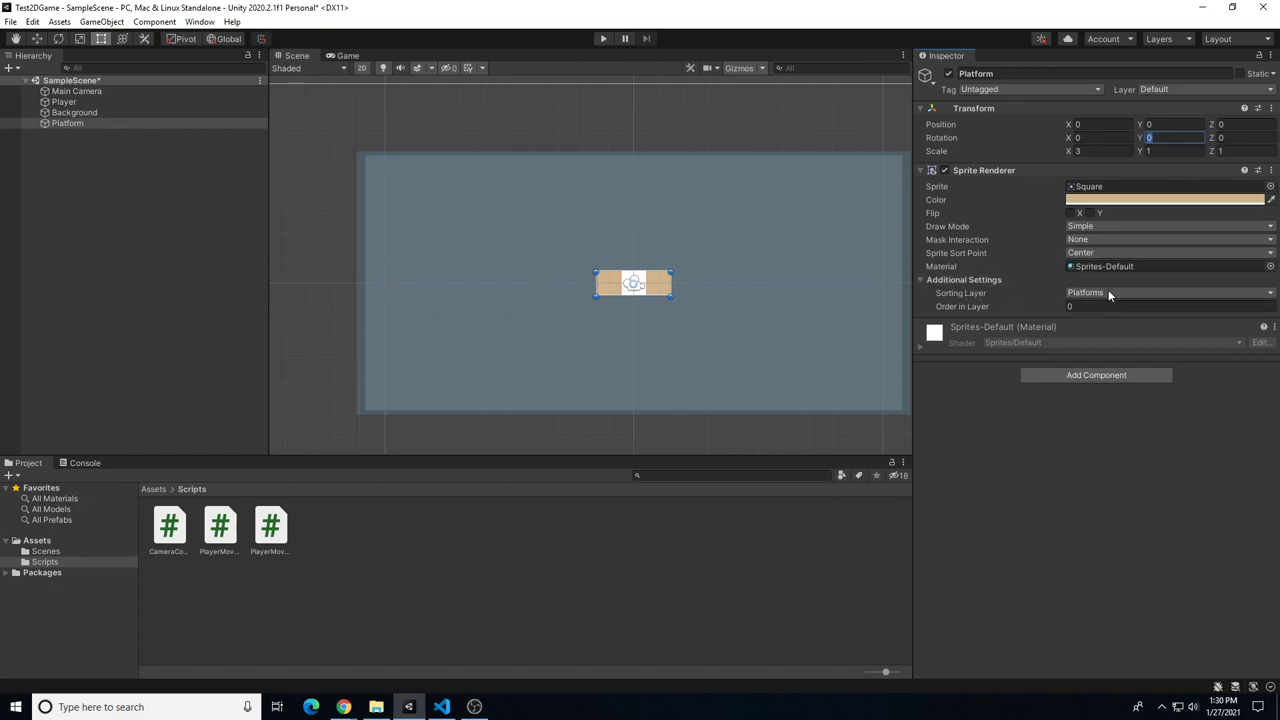
click(1108, 293)
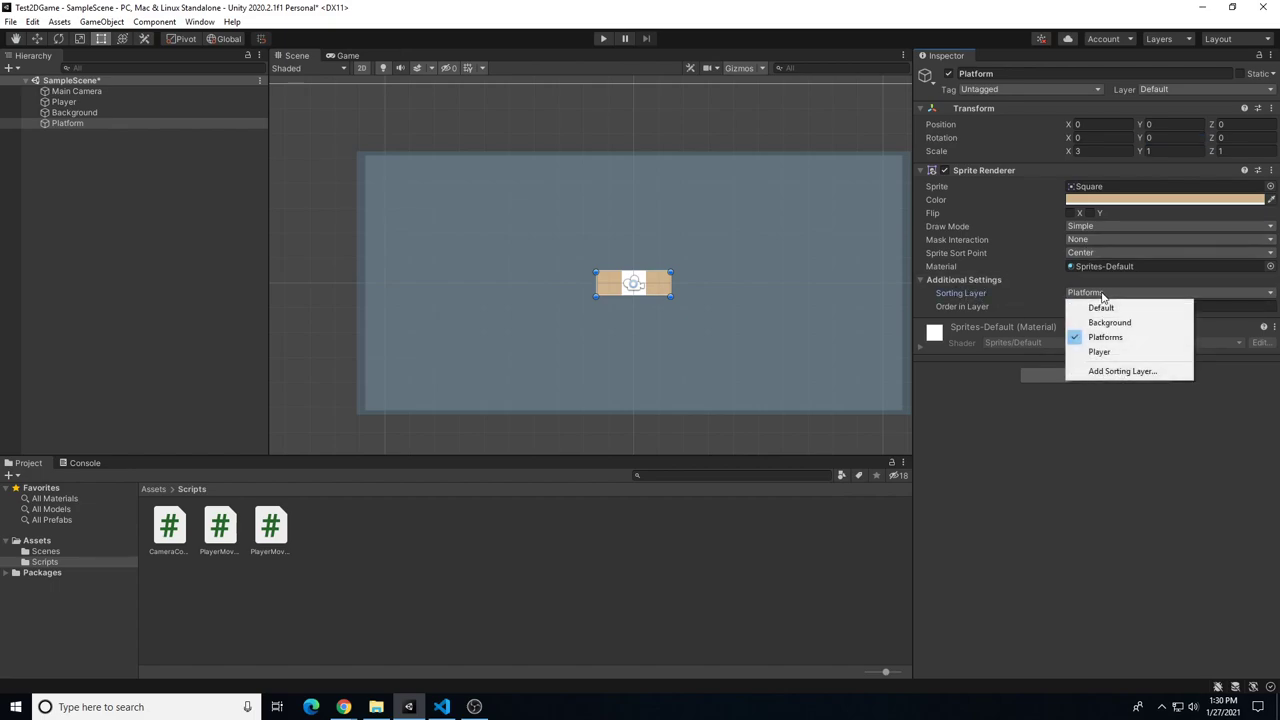
click(957, 296)
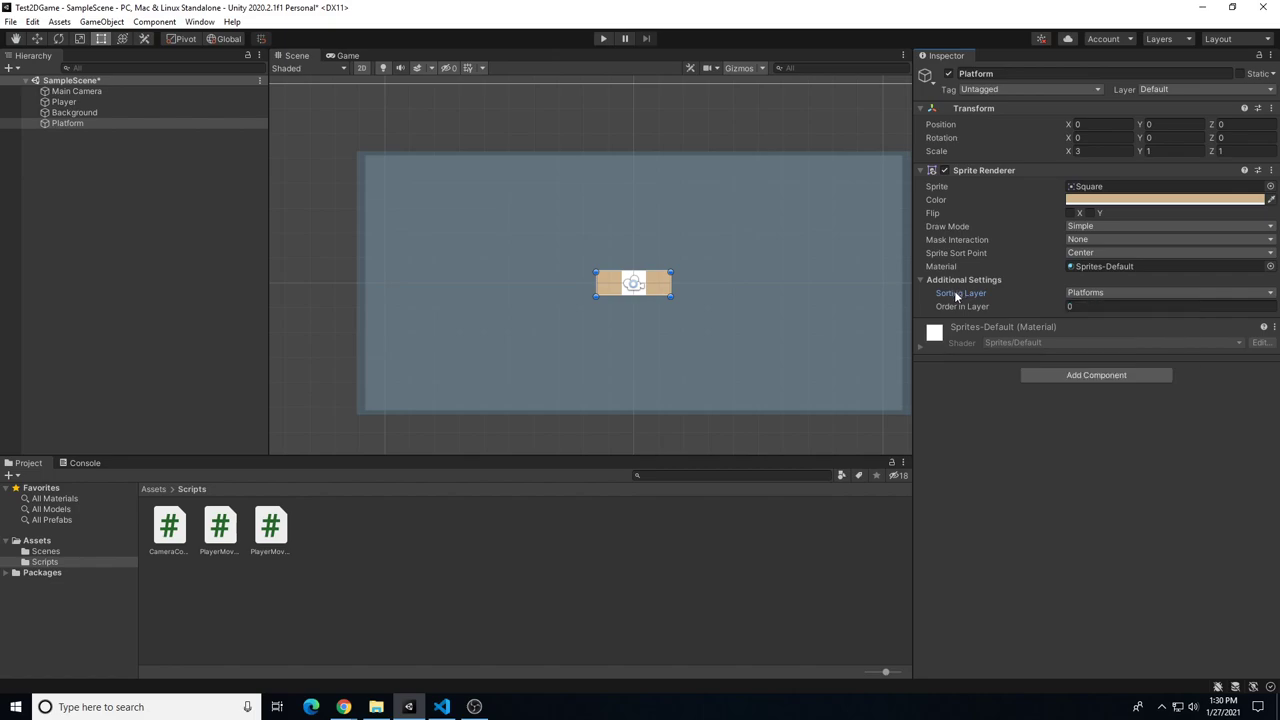
click(66, 124)
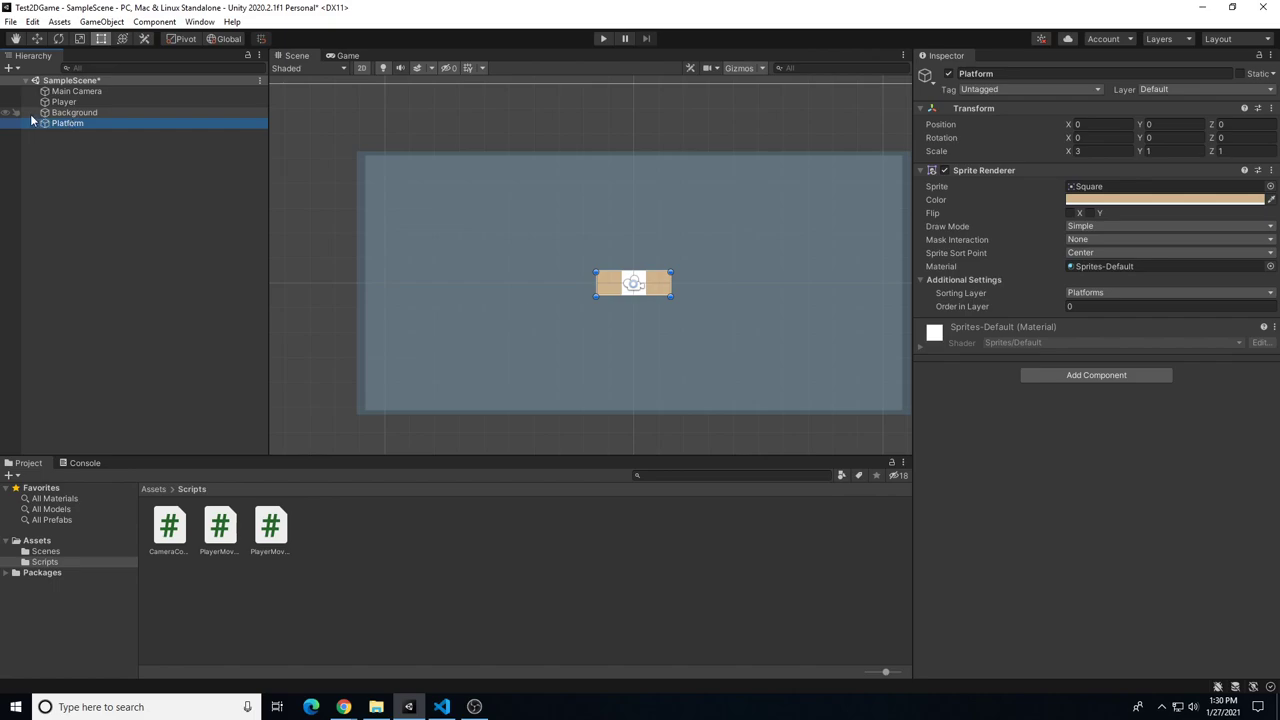
Create a folder named Prefabs in the project's Assets folder
click(40, 542)
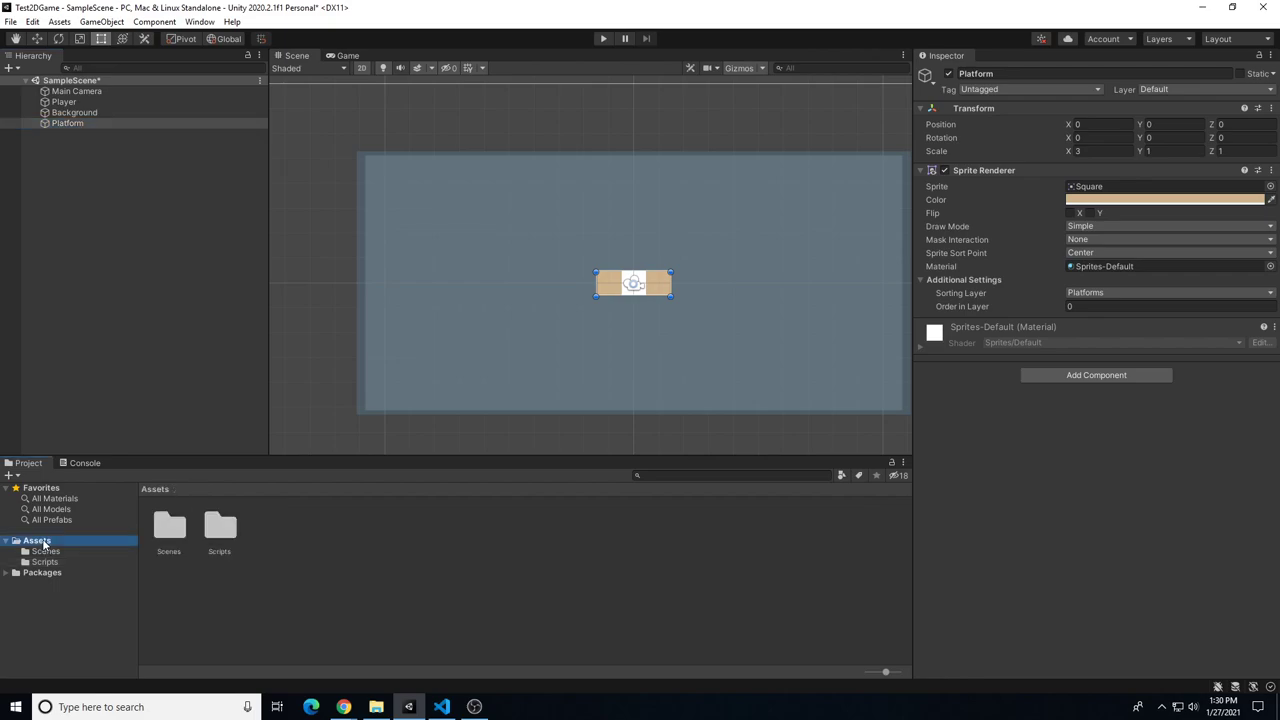
right_click(334, 533)
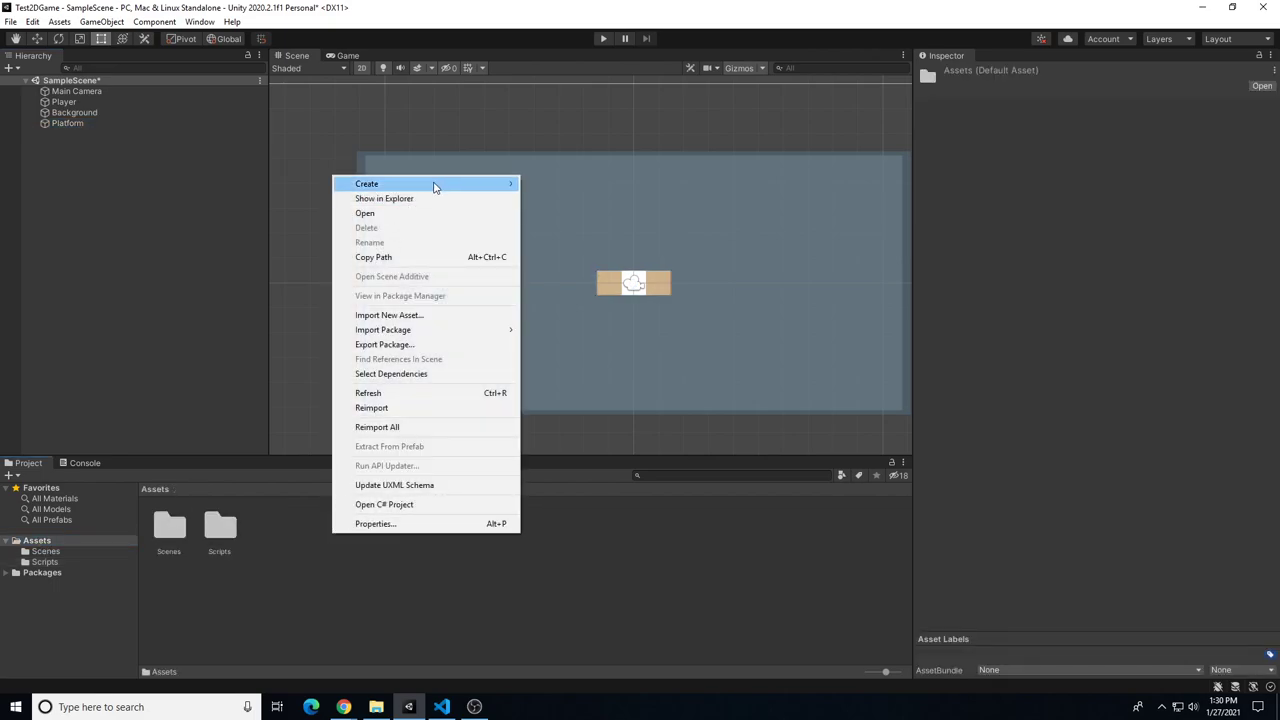
mouse_move(446, 184)
click(550, 180)
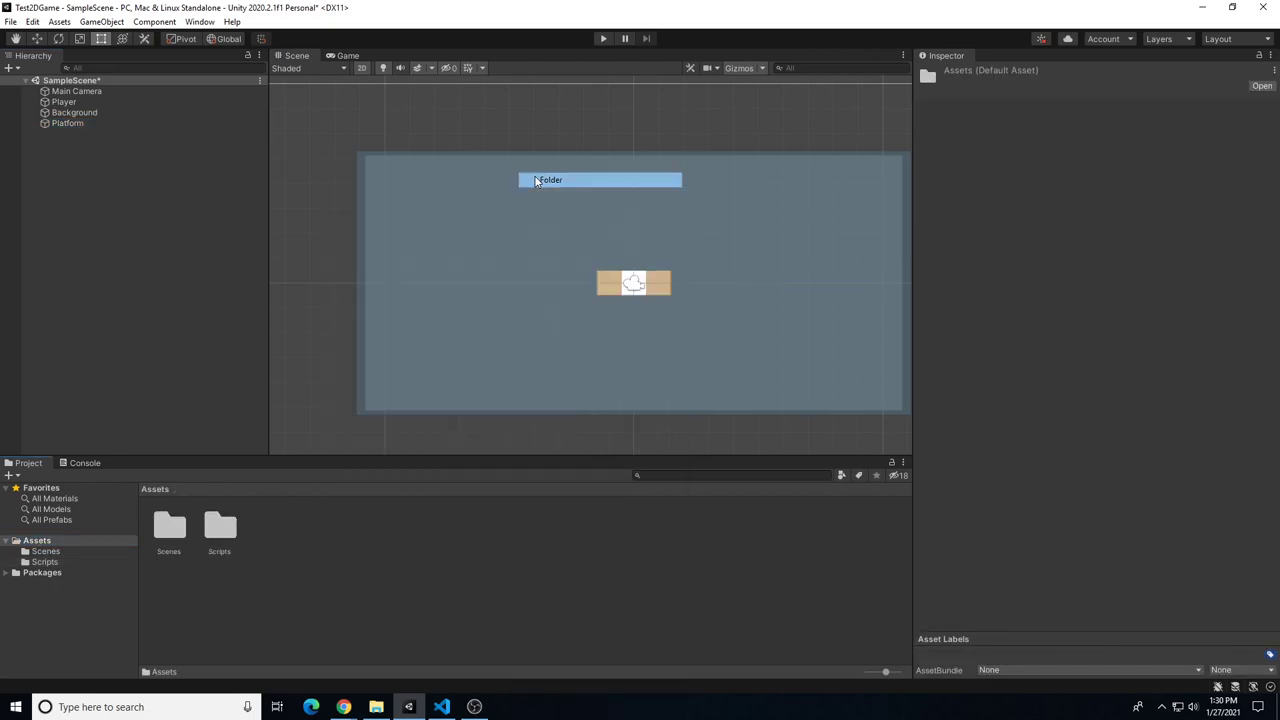
text(Folder)
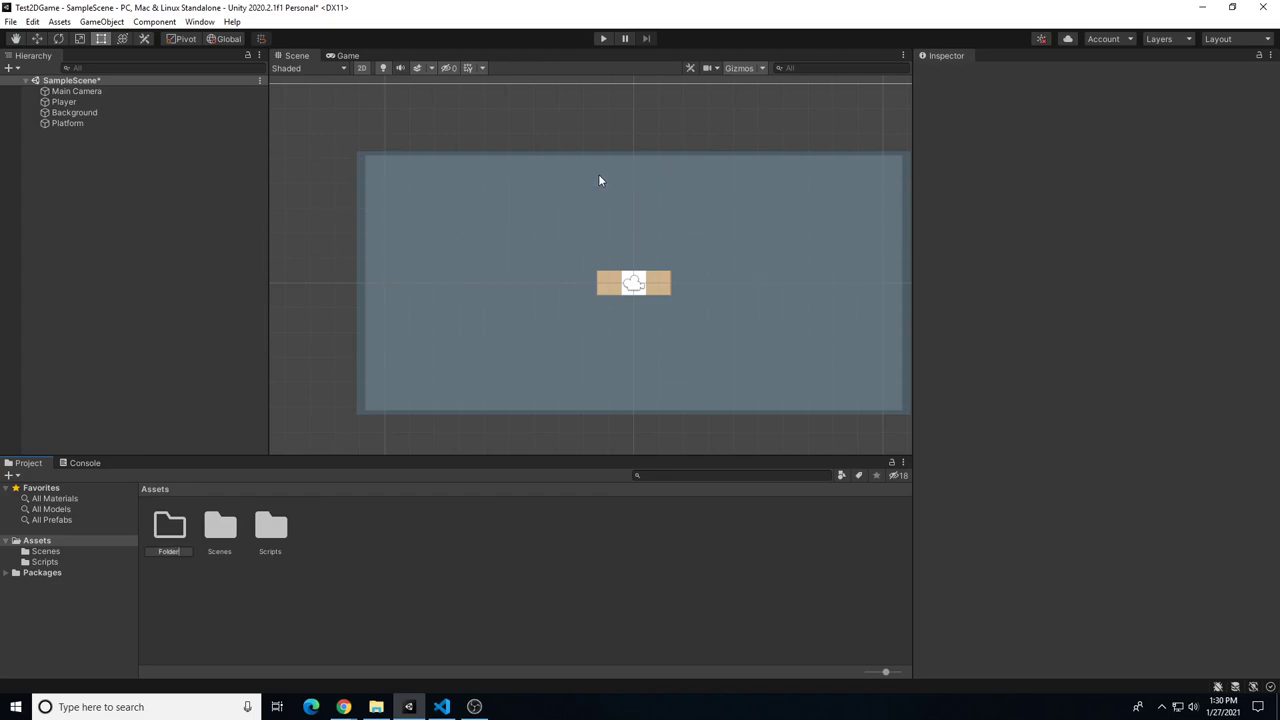
key(BackSpace)
key(BackSpace)
key(BackSpace)
key(BackSpace)
key(BackSpace)
text(Prefabs)
key(Return)
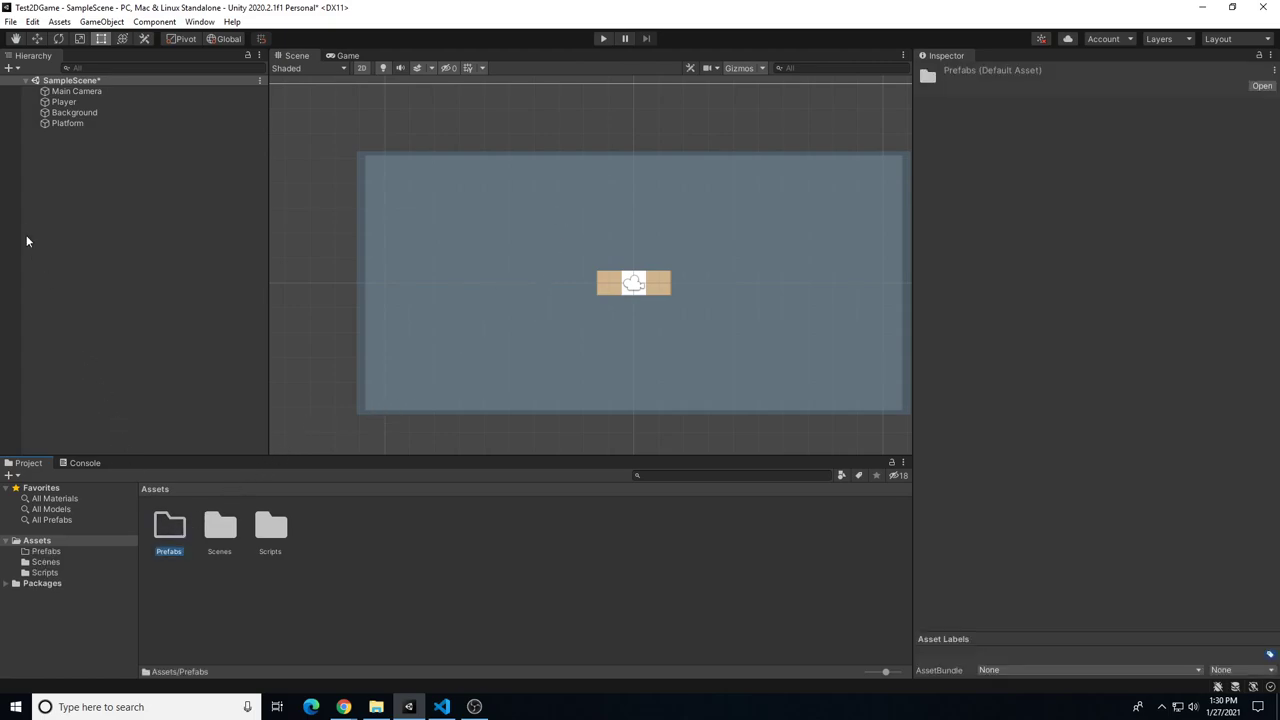
Duplicate the Platform object twice and move the newest copy up and to the left of the original
click(66, 124)
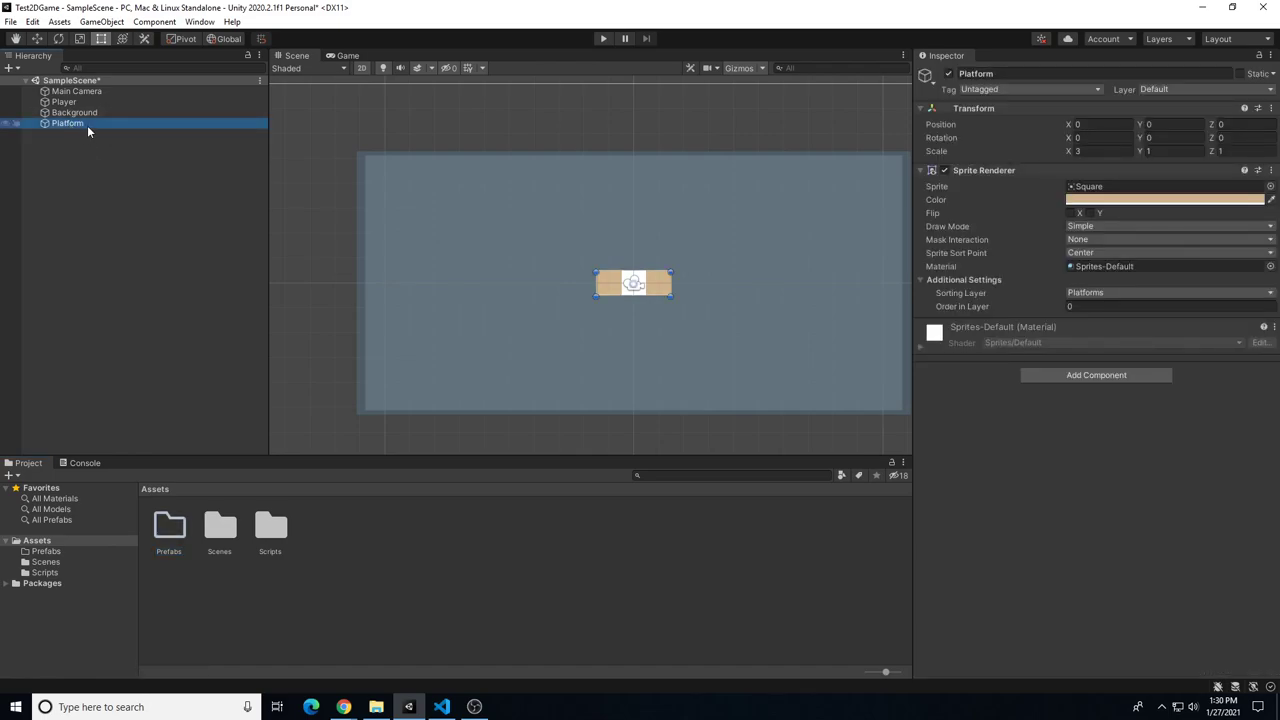
key(ctrl+d)
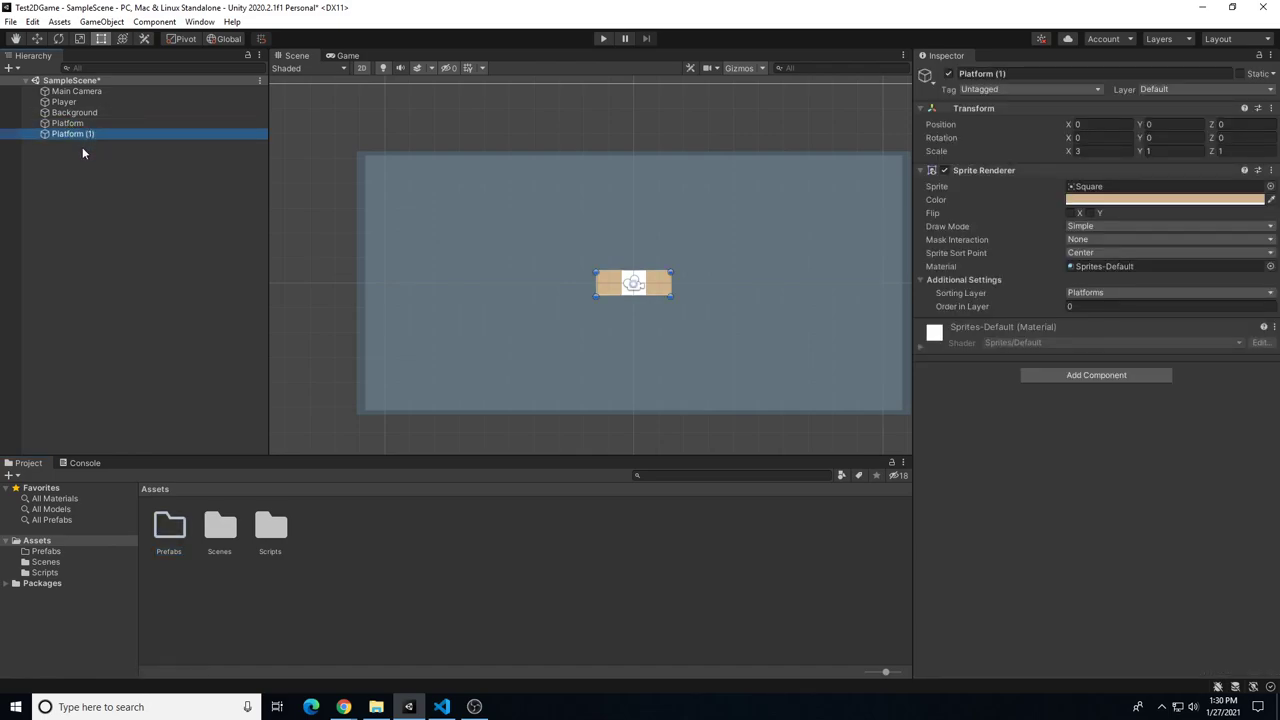
key(ctrl+d)
drag(607, 281, 483, 234)
Move Platform (1) to about X -7.55, Y -1.26 and set its X scale to 4
click(74, 134)
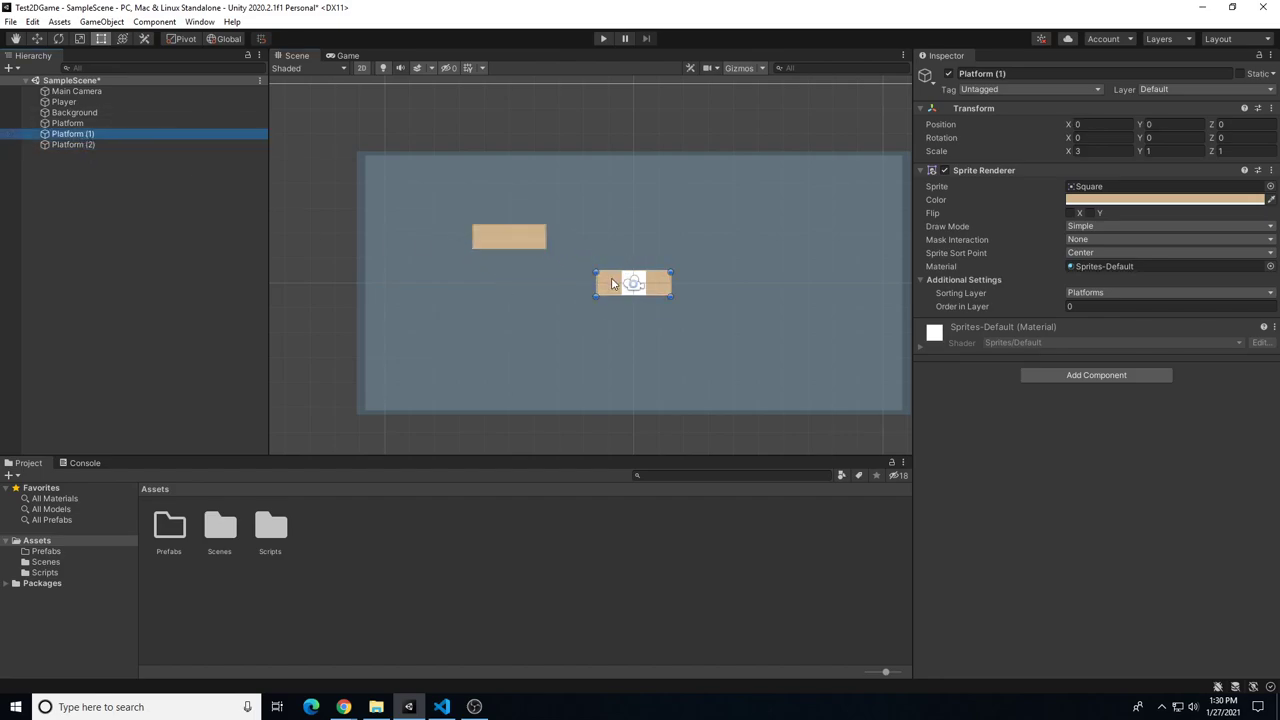
drag(611, 277, 423, 309)
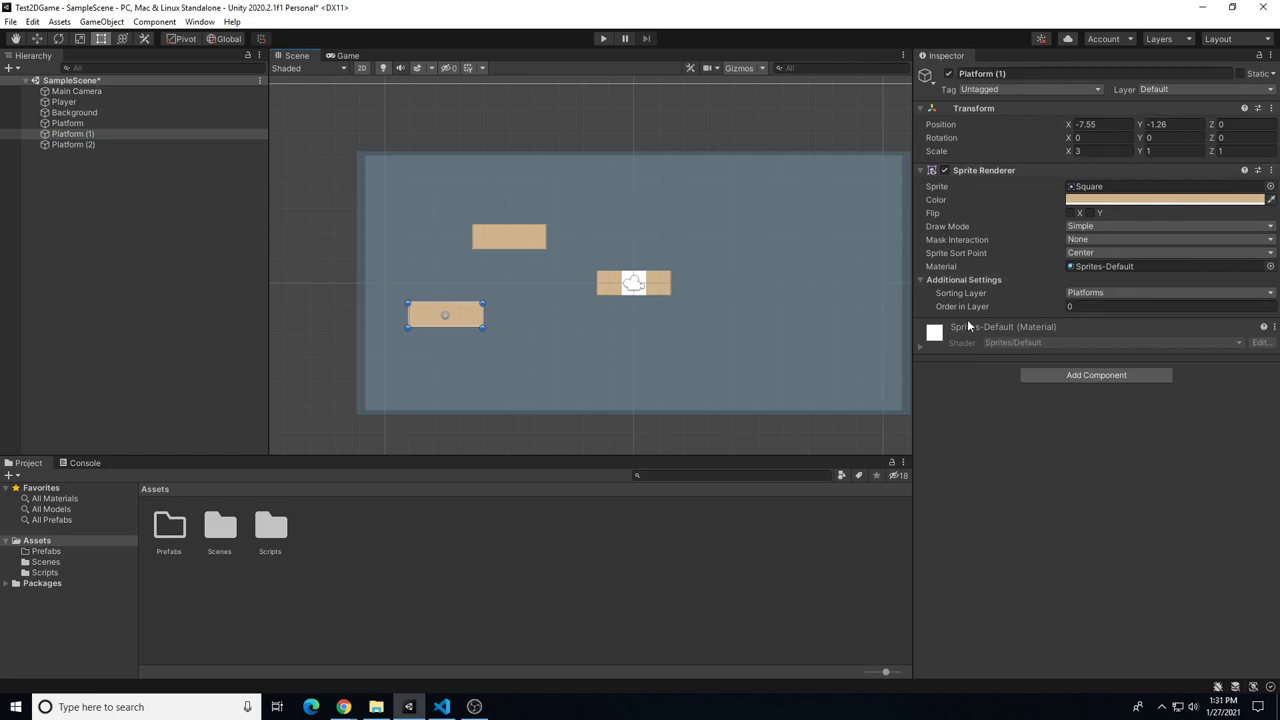
click(1095, 151)
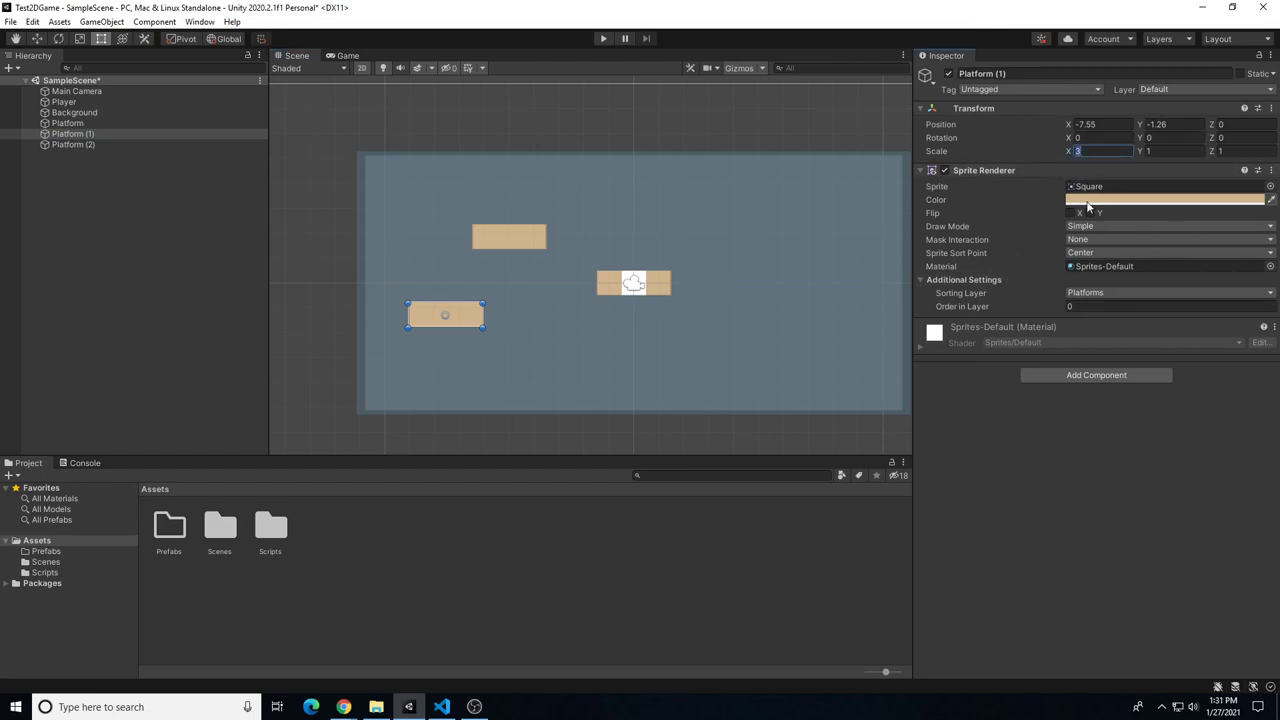
text(4)
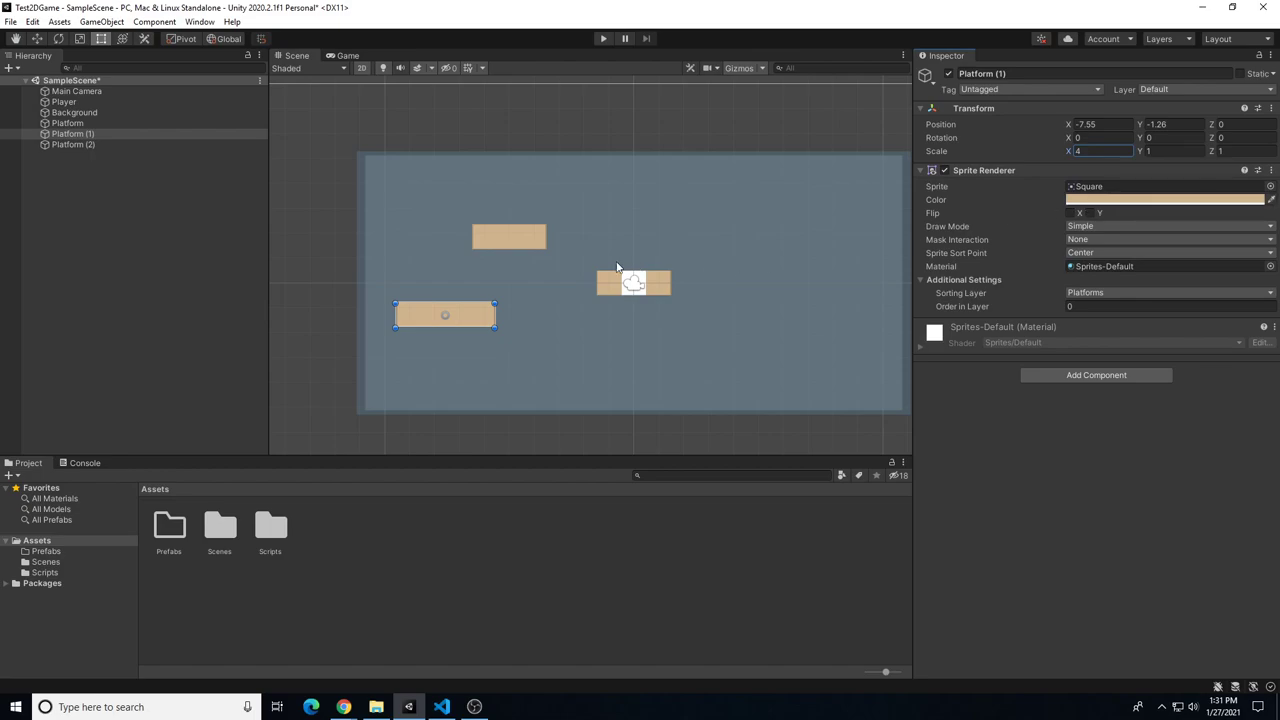
Delete both duplicated platforms, leaving only the original Platform
click(415, 321)
key(Delete)
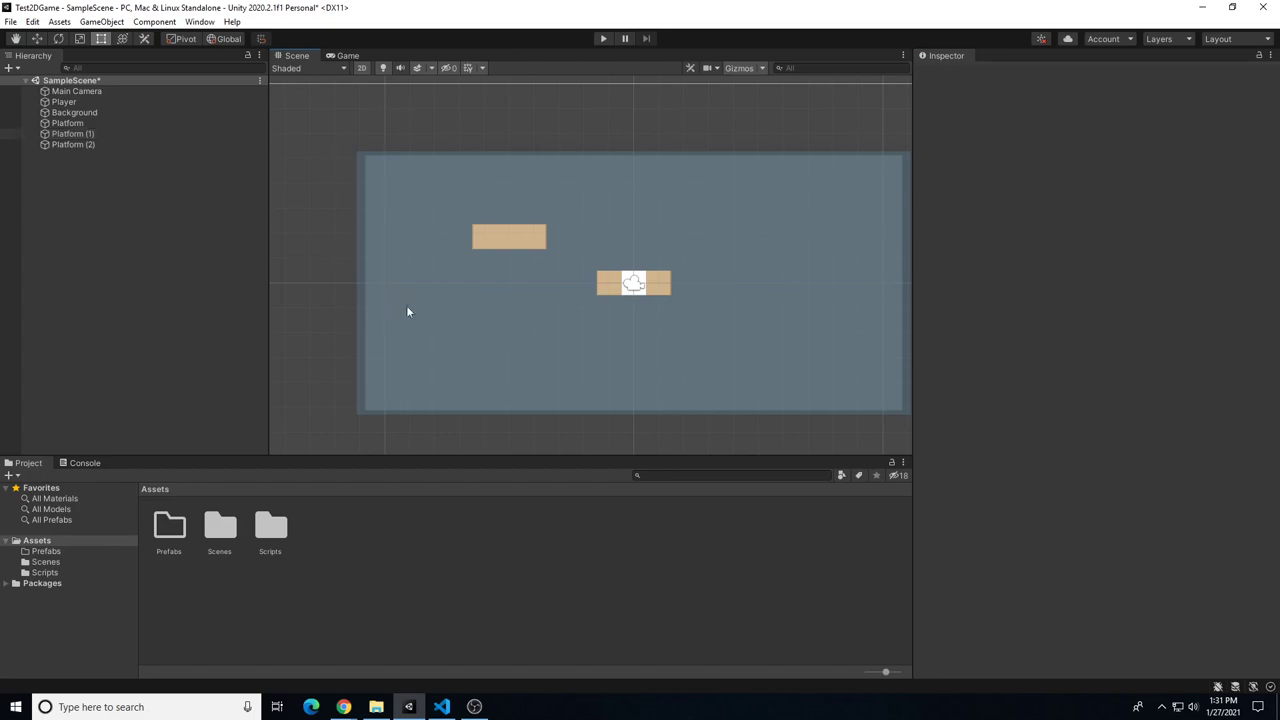
click(504, 227)
key(Delete)
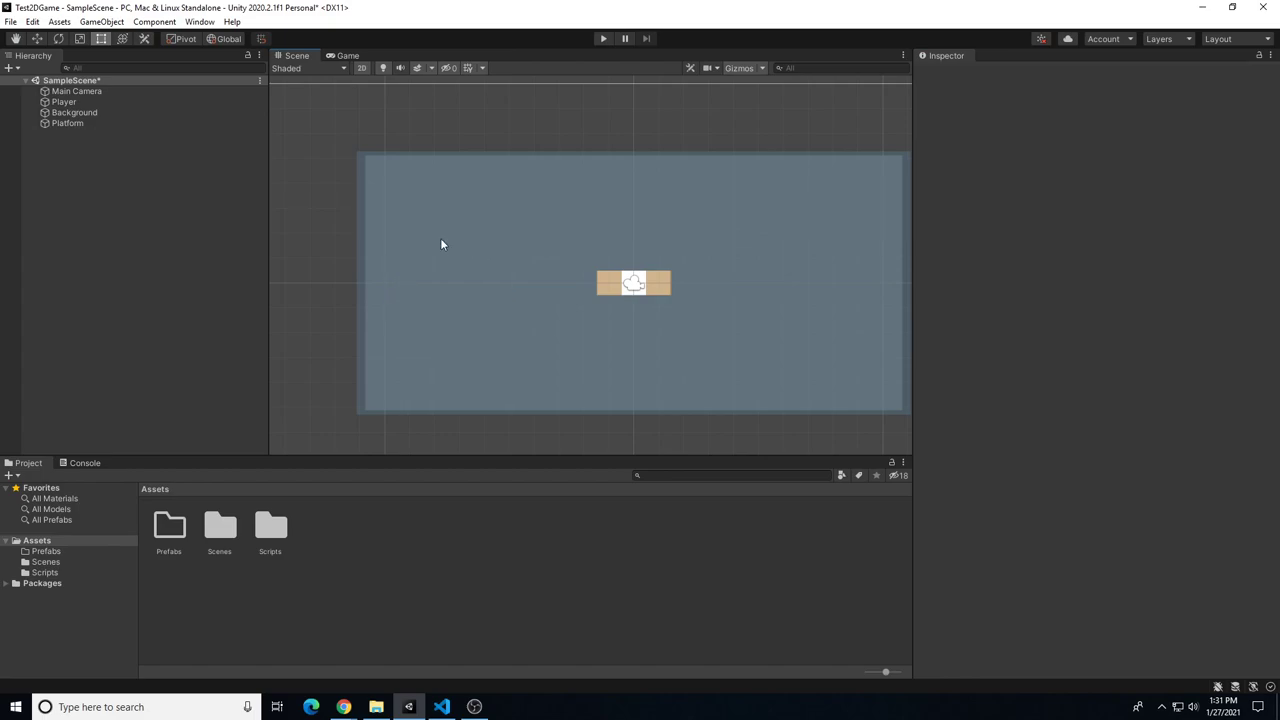
Turn the Platform object into a prefab stored in the Prefabs folder
click(96, 121)
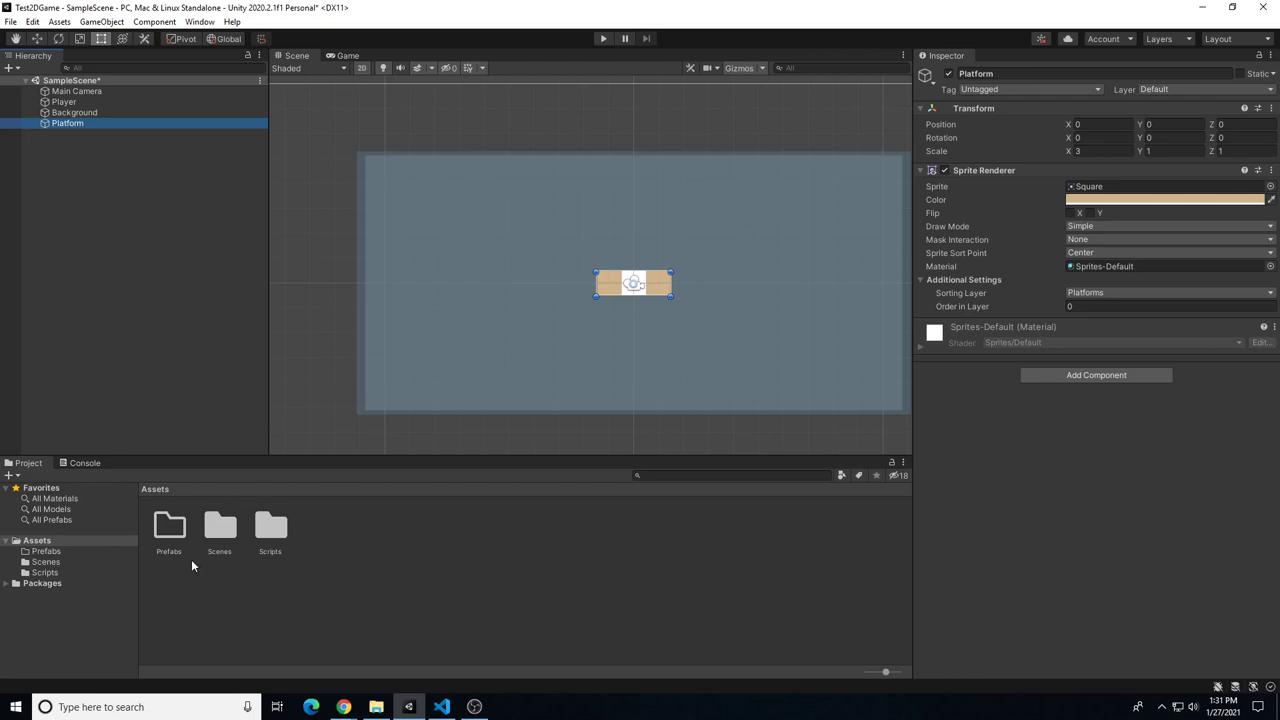
double_click(172, 528)
click(65, 124)
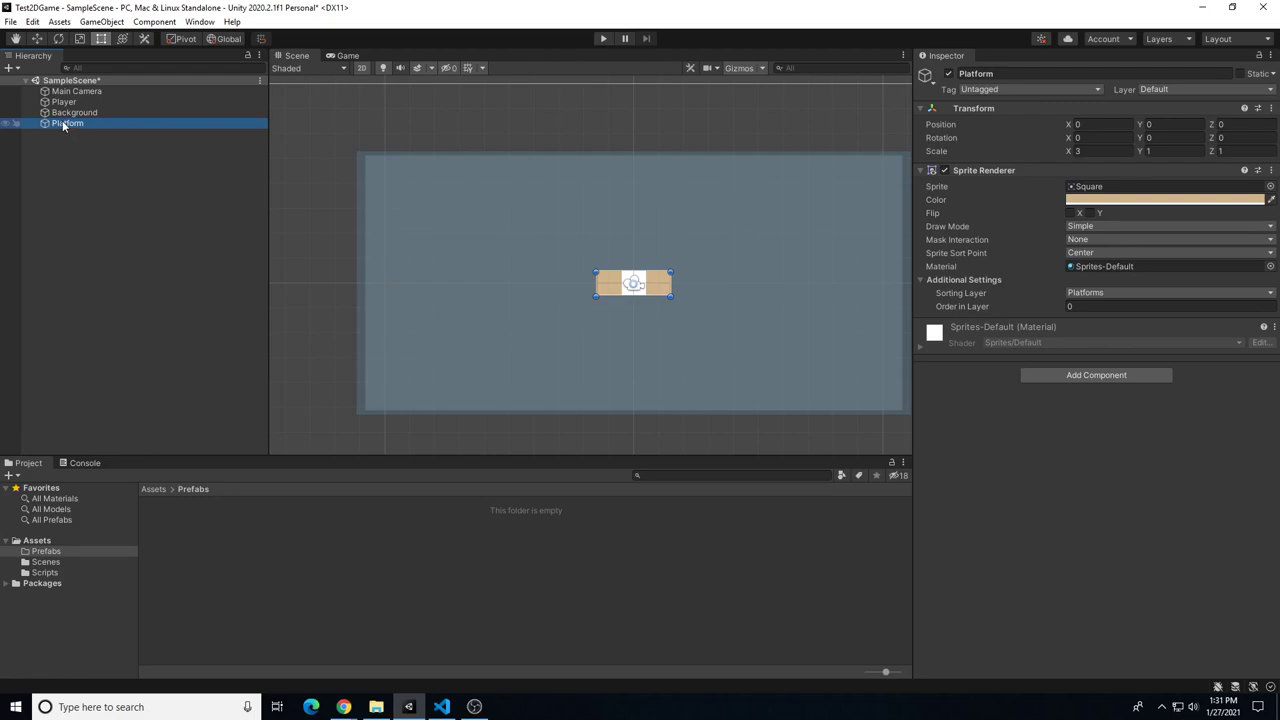
drag(66, 127, 228, 540)
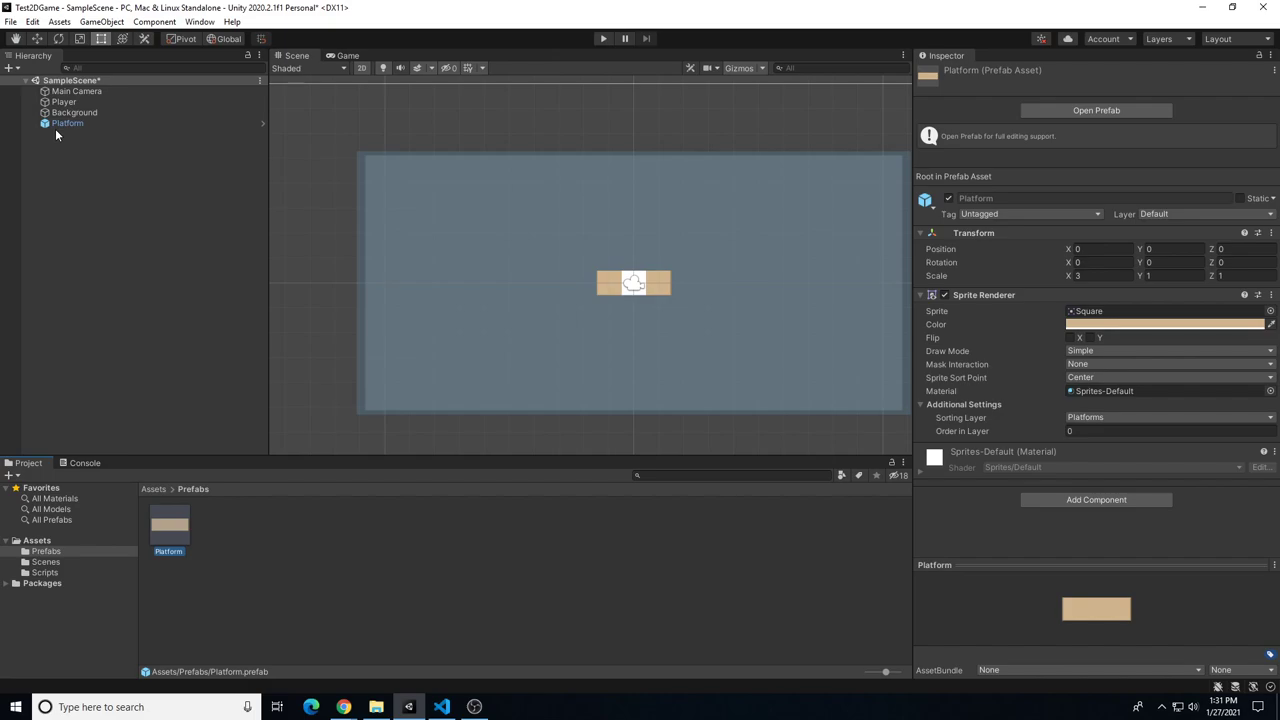
Duplicate the Platform prefab instance three times in the scene
click(67, 123)
click(70, 112)
click(63, 101)
click(62, 122)
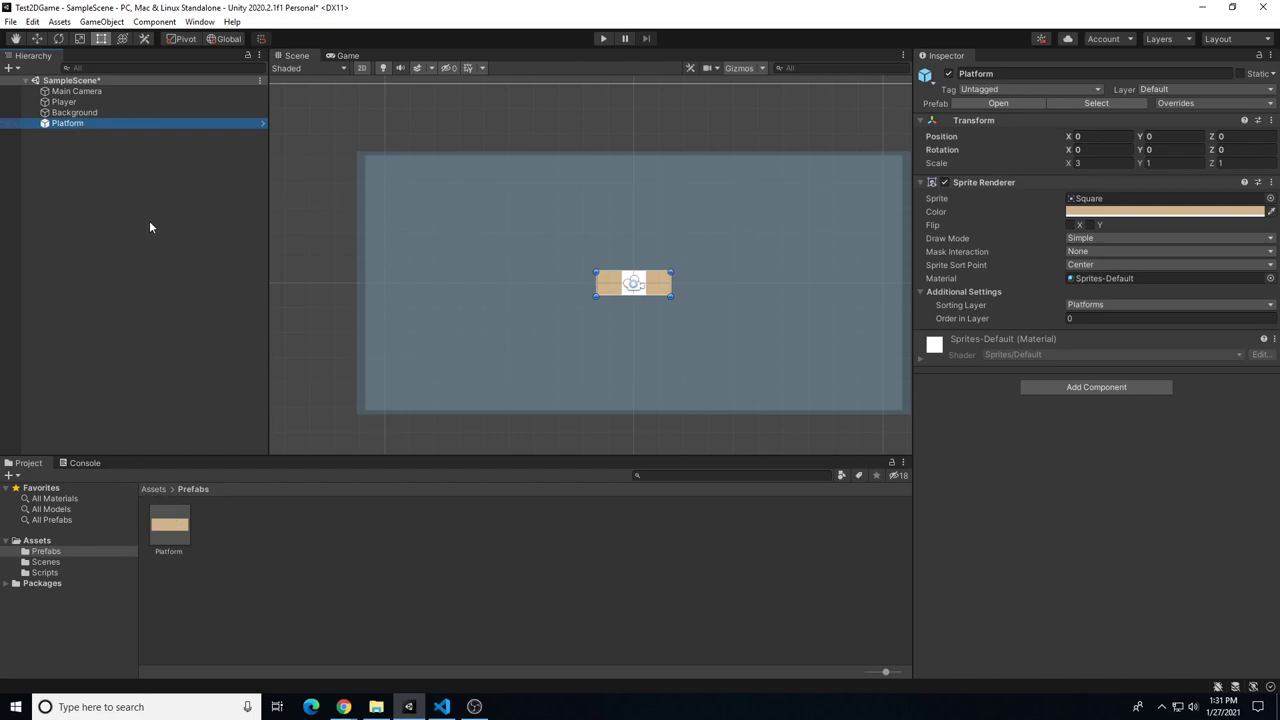
key(ctrl+d)
key(ctrl+d)
key(ctrl+d)
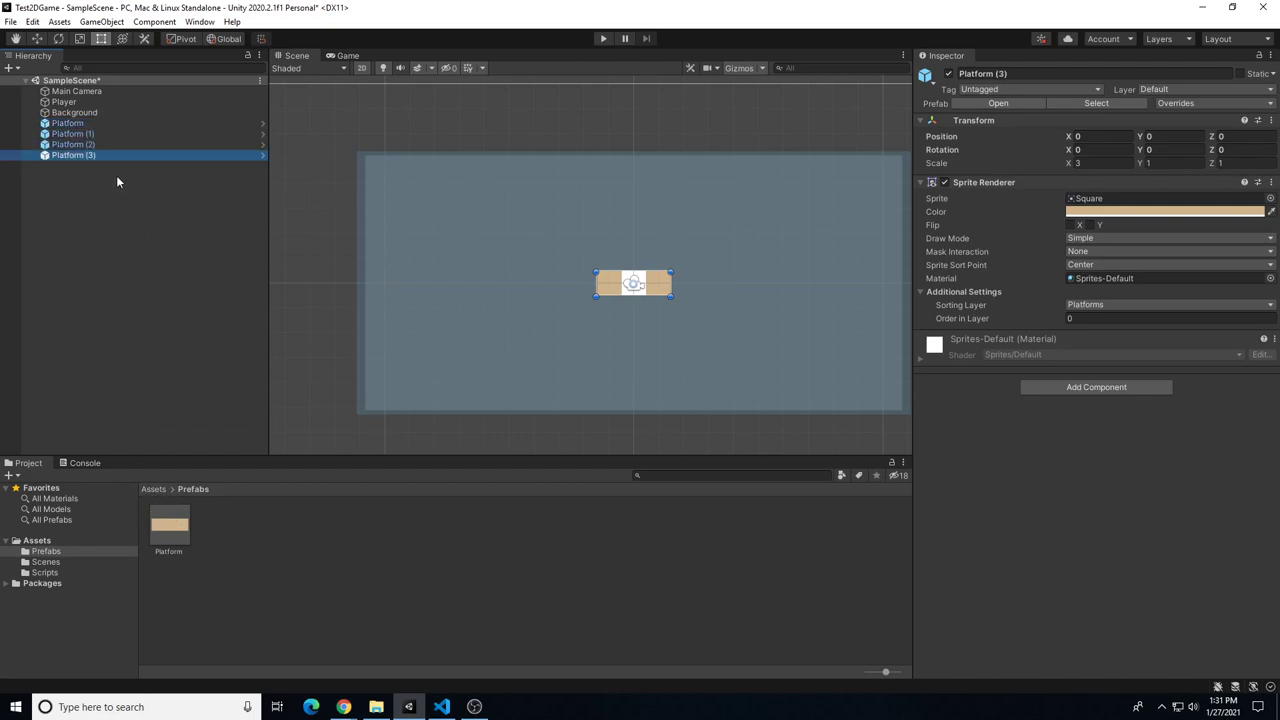
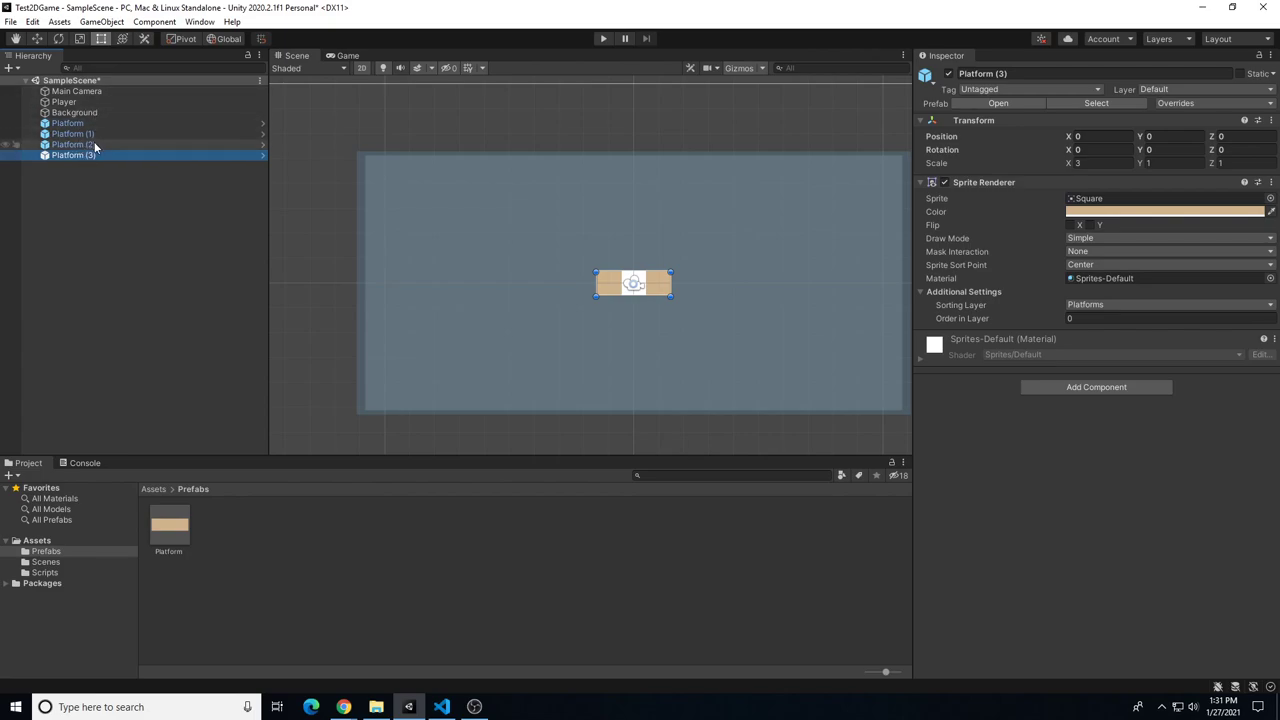
Open the Platform prefab, change its sprite color to light green (97D18D), and return to the scene
click(175, 523)
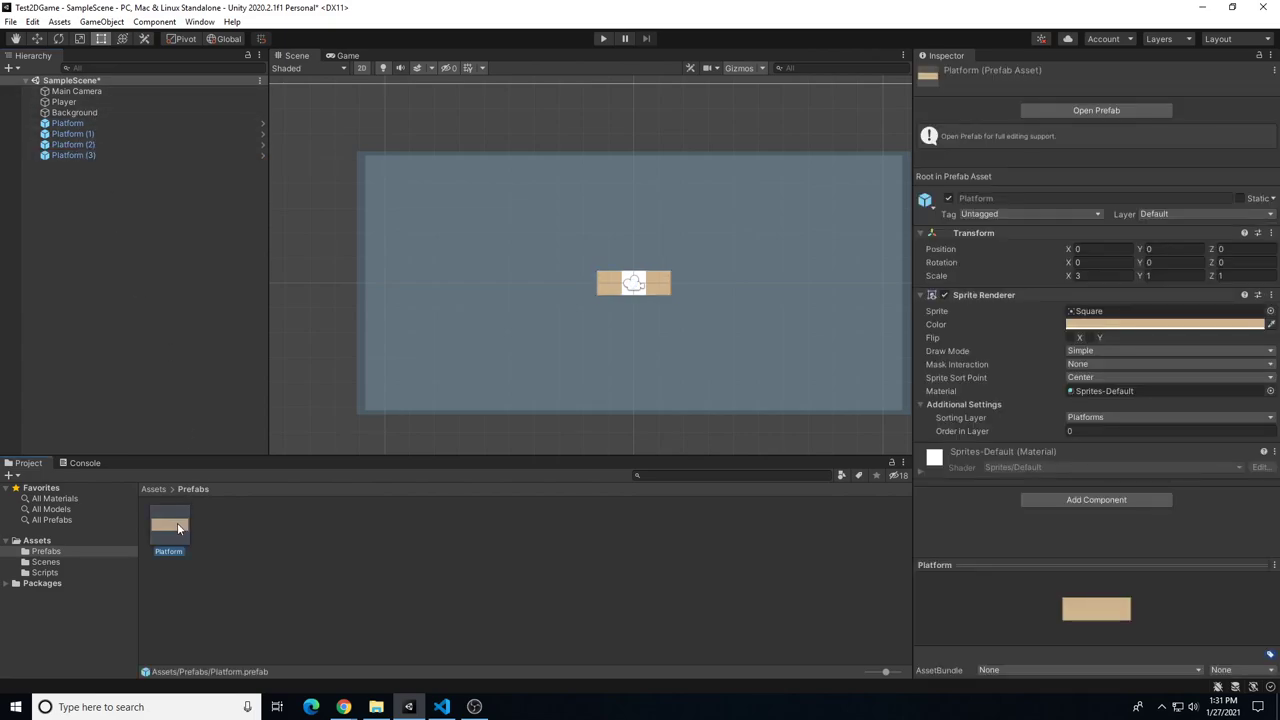
double_click(173, 523)
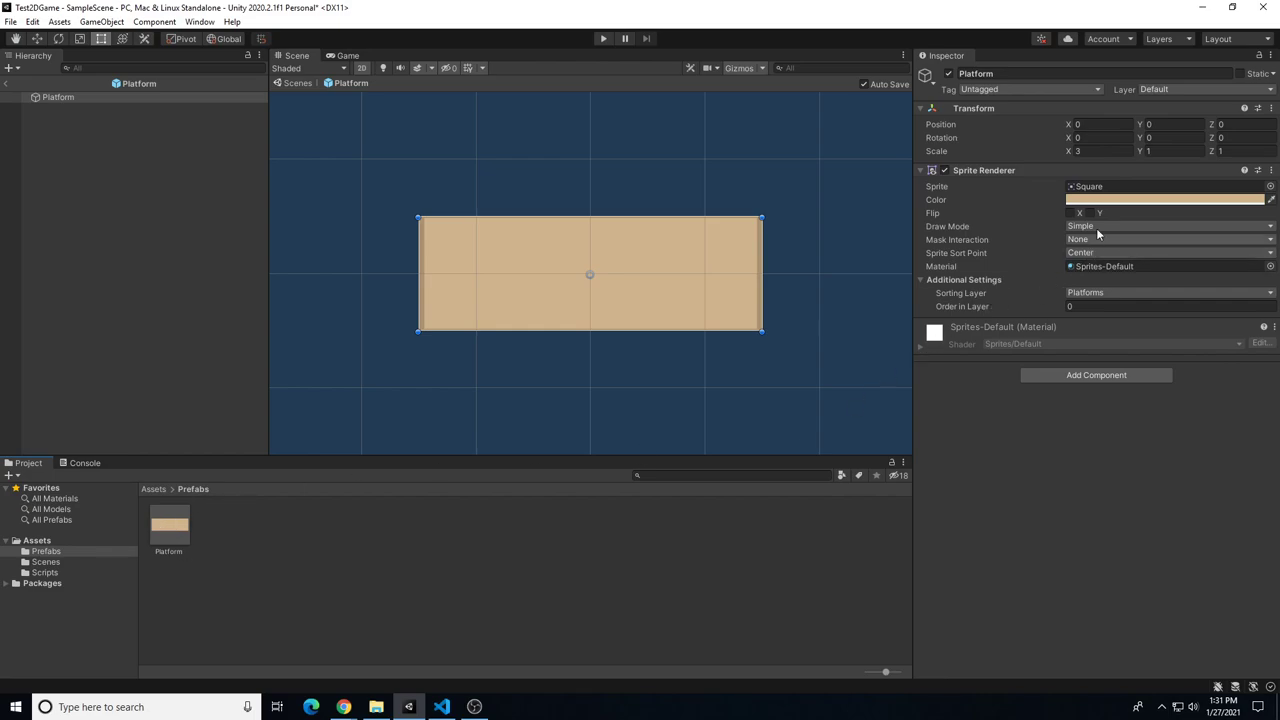
click(1116, 200)
click(1173, 243)
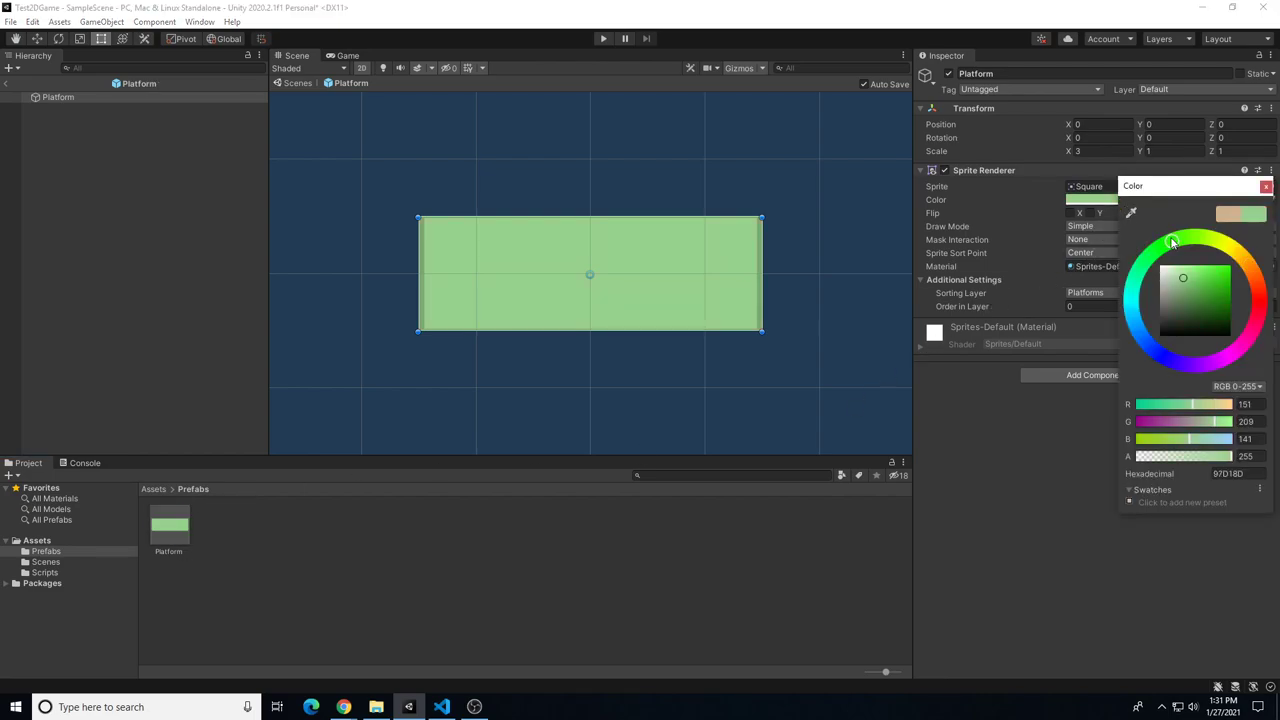
click(7, 85)
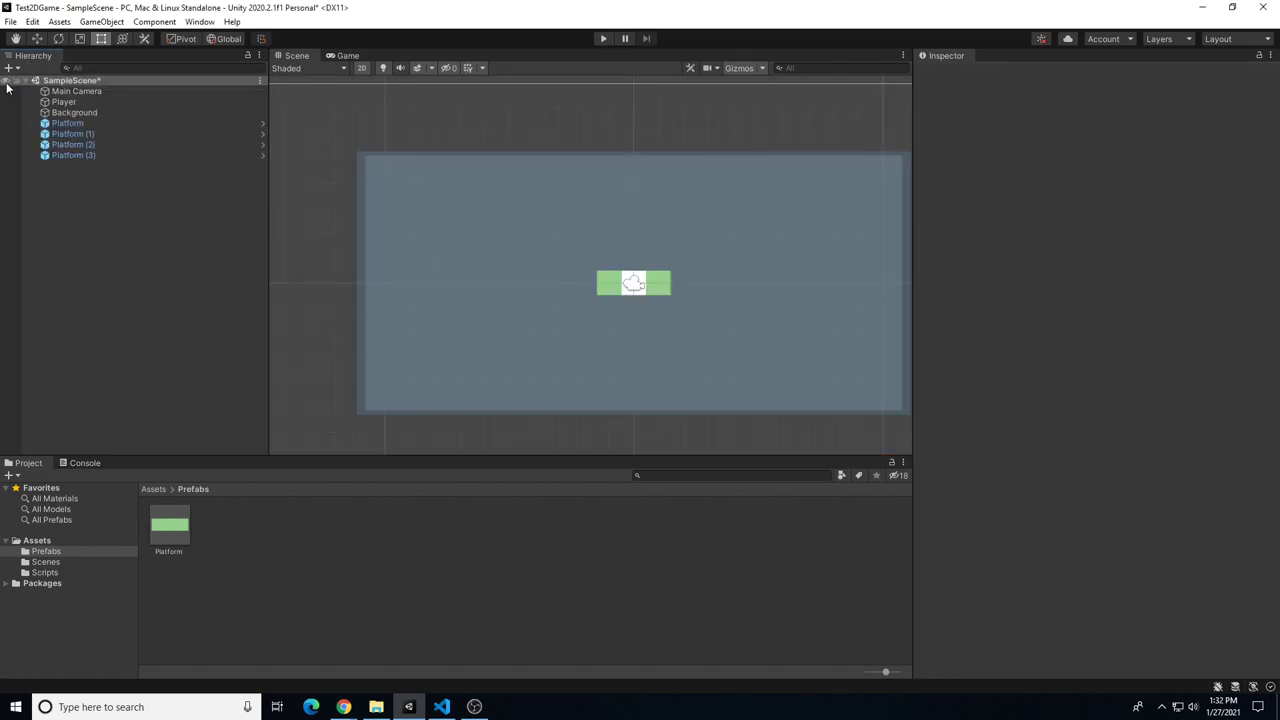
Move Platform (1) to about X -4.85, Y -1.13 and Platform (2) to a spot above and slightly left of the original
click(78, 134)
drag(612, 290, 474, 313)
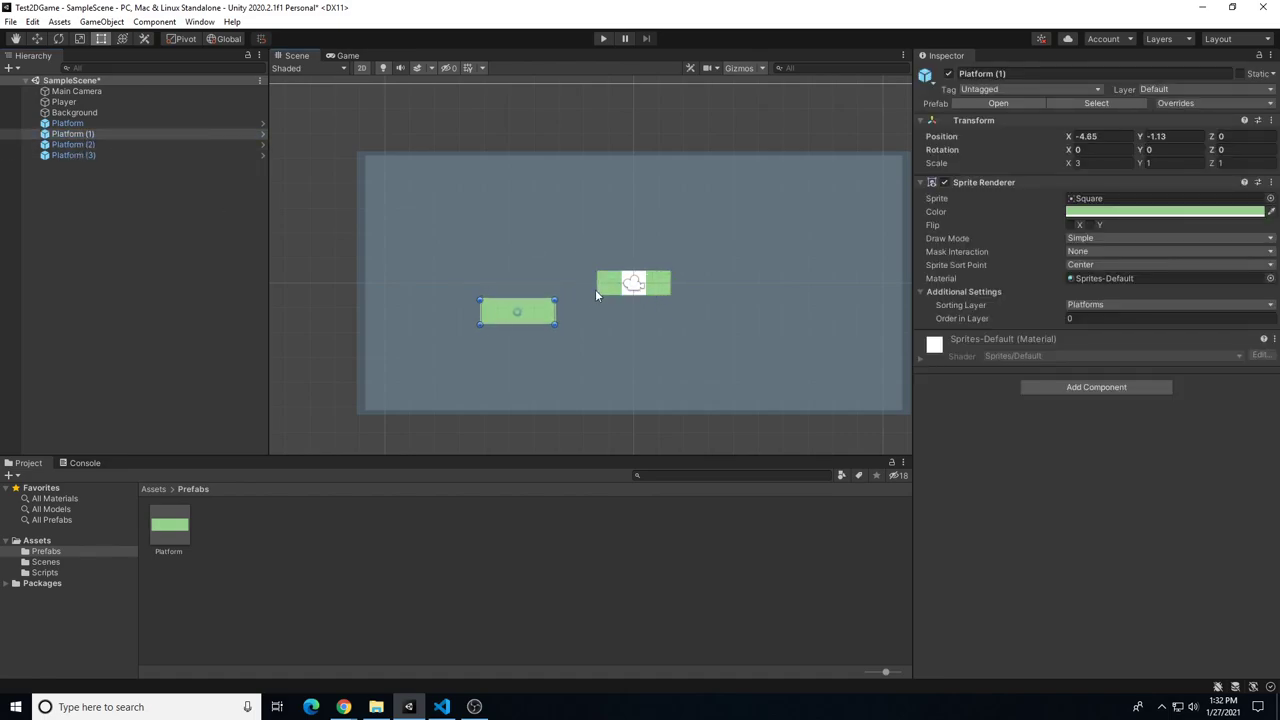
click(588, 213)
click(615, 285)
drag(615, 285, 575, 224)
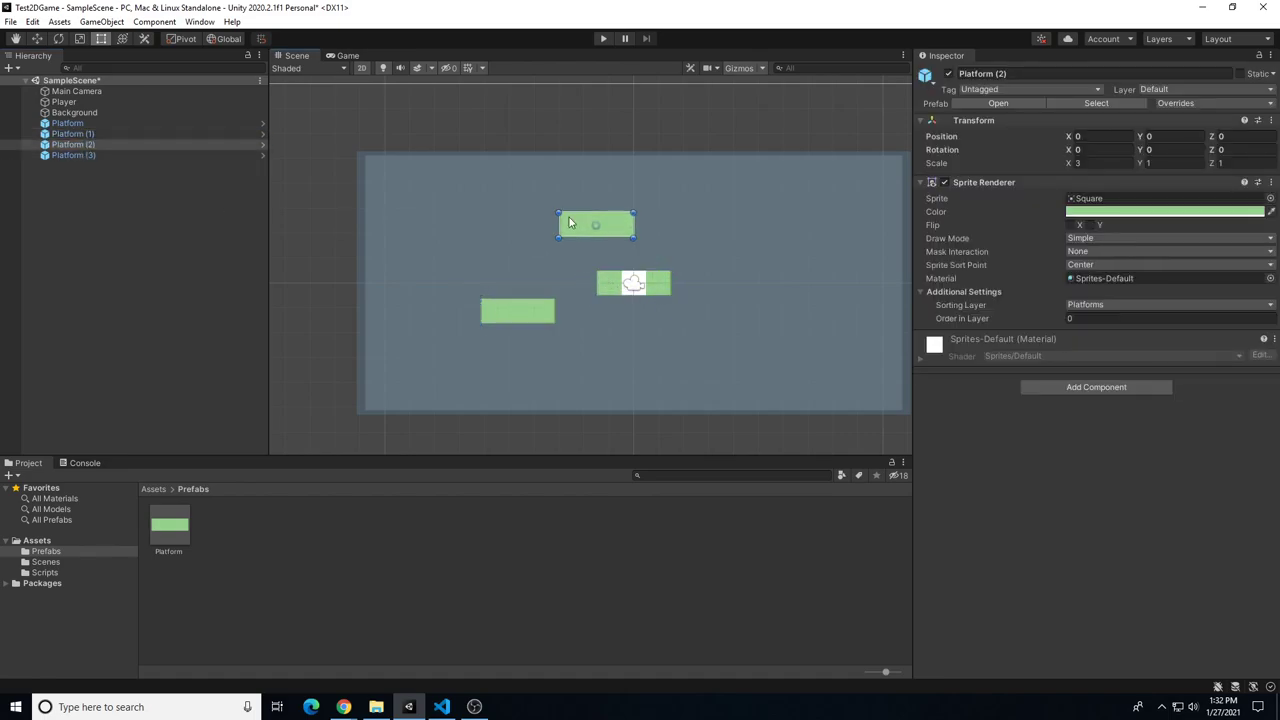
Set the Platform prefab asset's X scale to 4
click(176, 526)
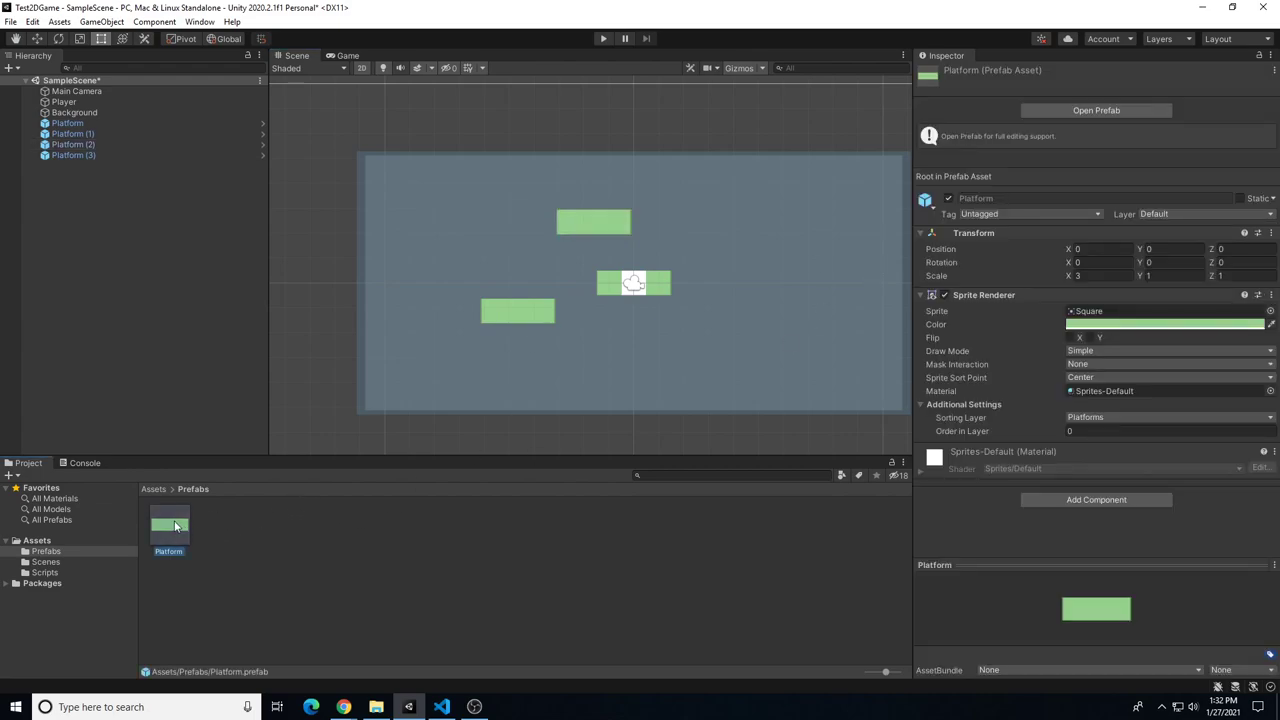
click(1095, 276)
key(Return)
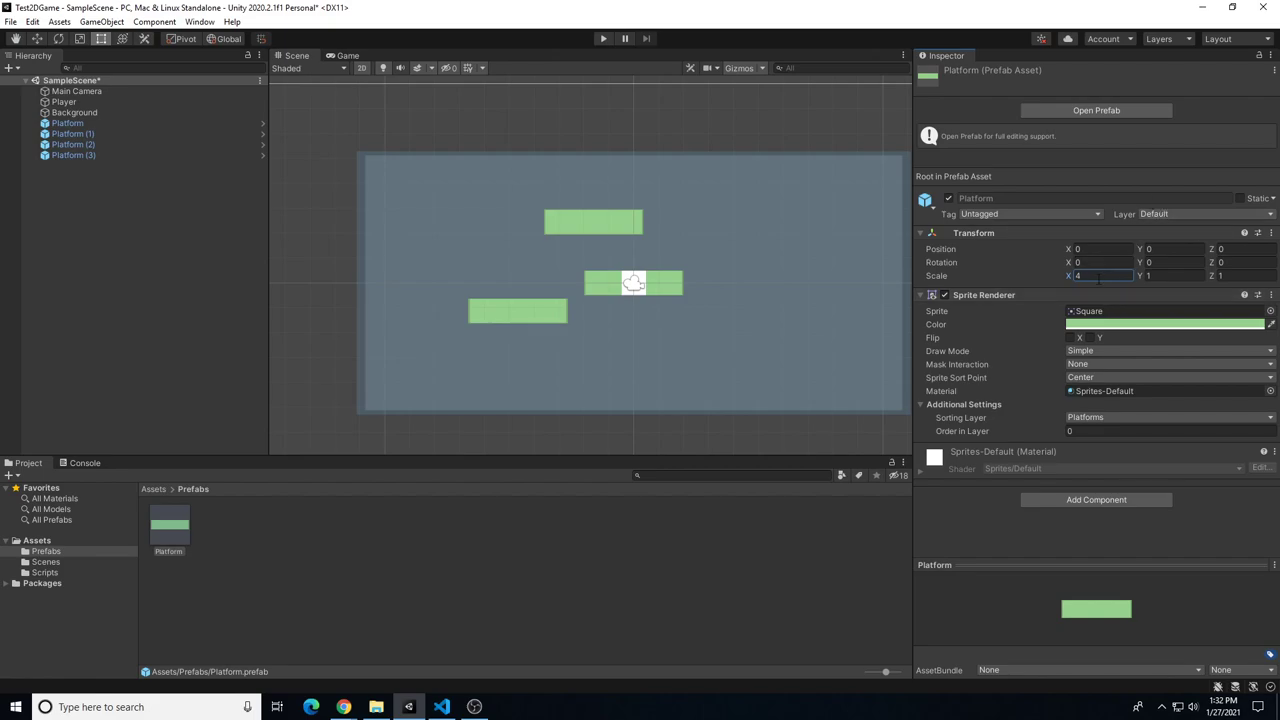
Set the Platform prefab asset's X scale to 3 and its sprite color to tan (D1B88D)
key(BackSpace)
text(3)
click(1160, 324)
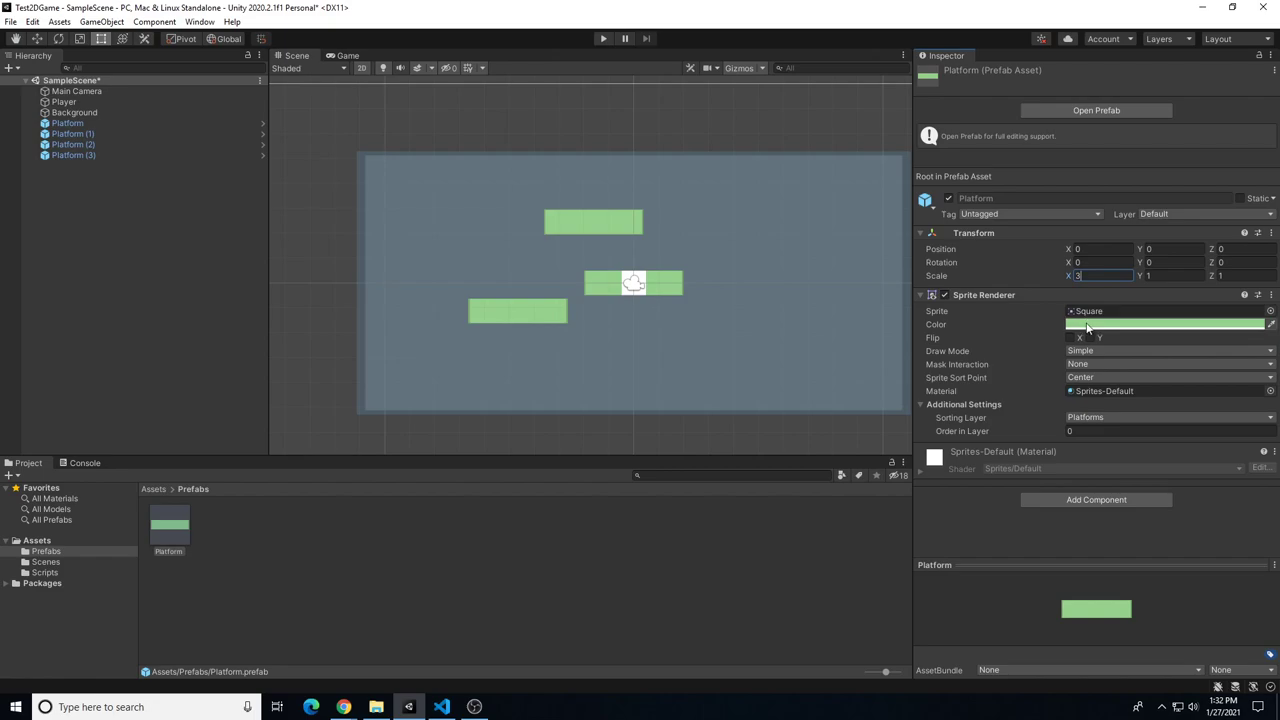
click(1211, 394)
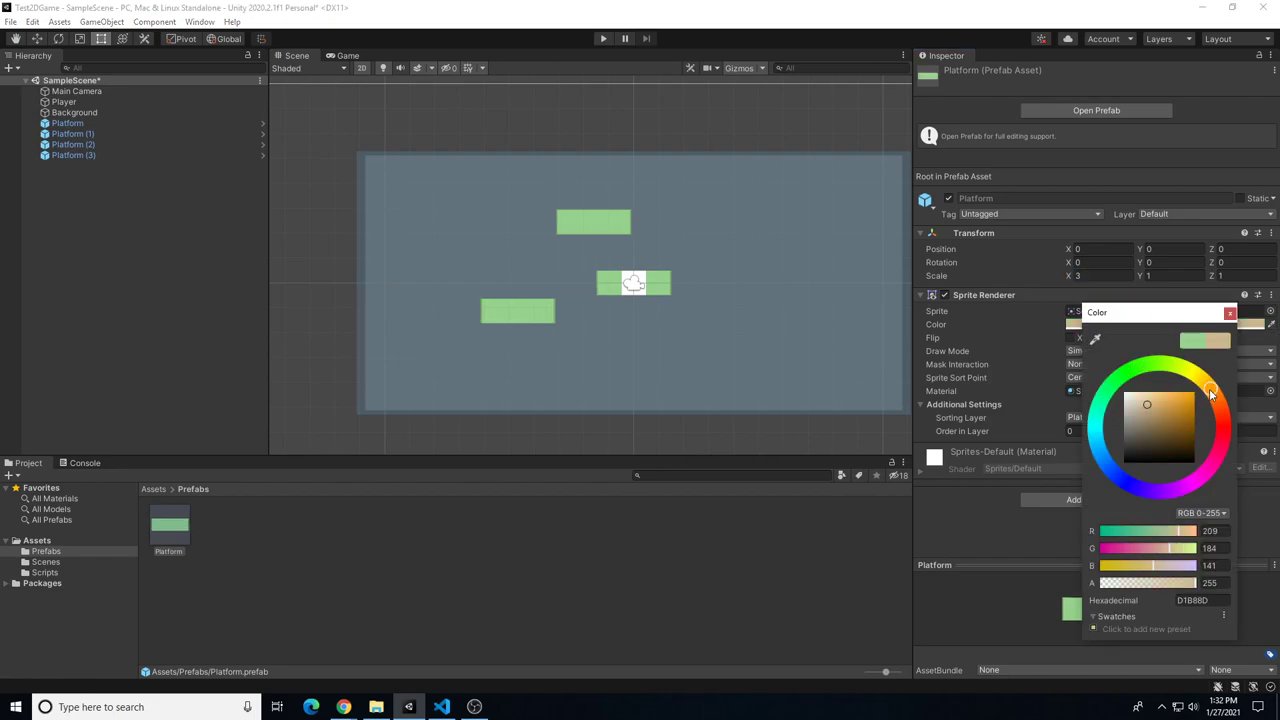
click(1229, 313)
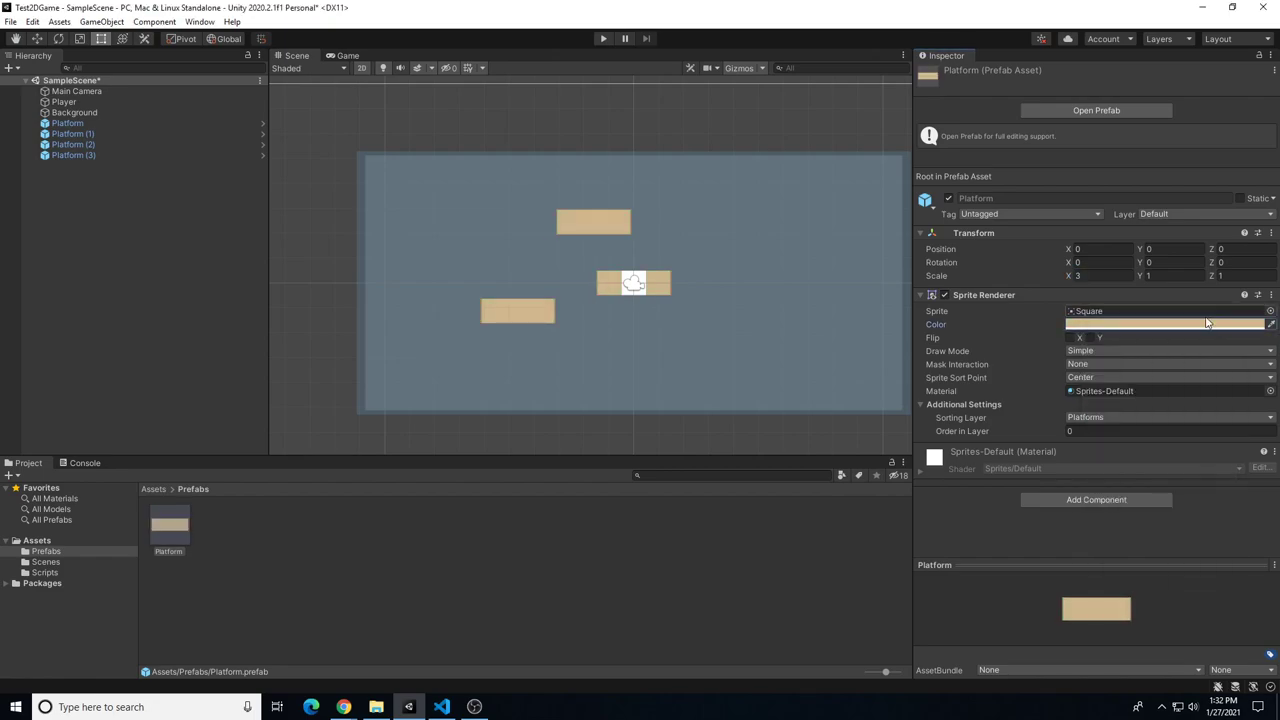
Delete Platform (1), Platform (2) and Platform (3) from the scene
click(99, 137)
shift+click(99, 155)
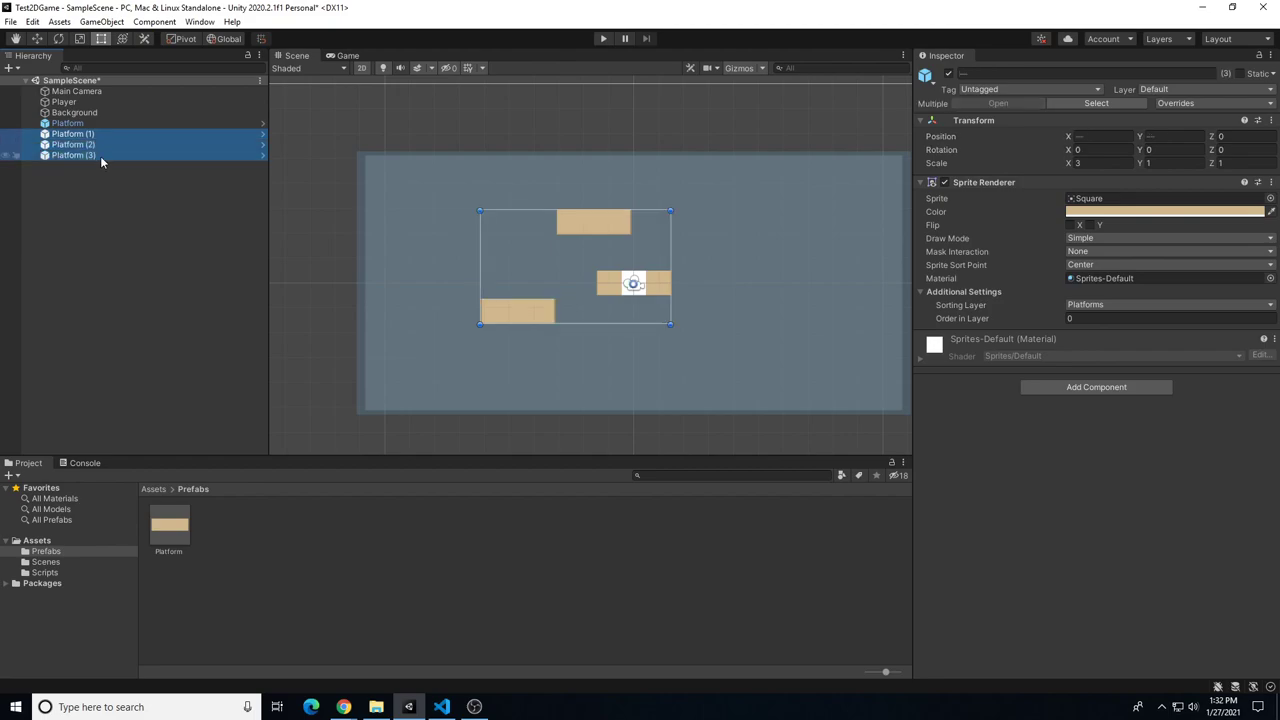
key(Delete)
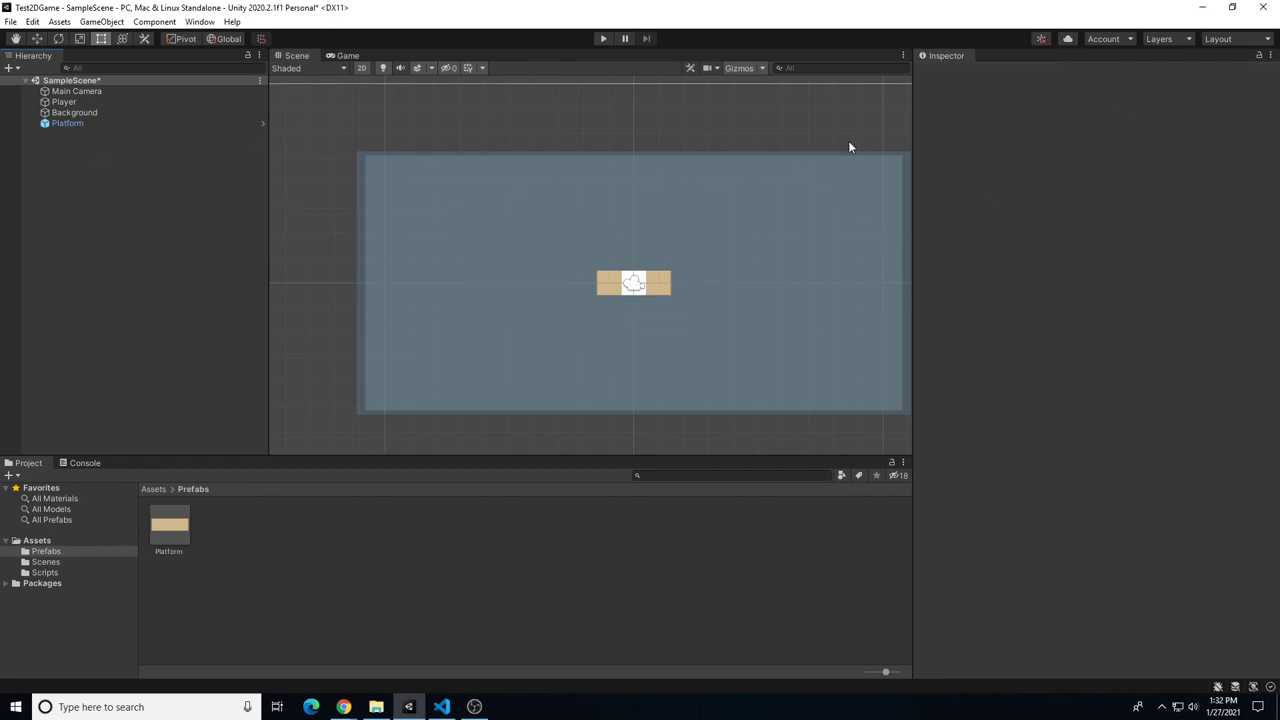
Move the Platform instance to the lower-left part of the background, at about X -8.68, Y -3.41
click(86, 123)
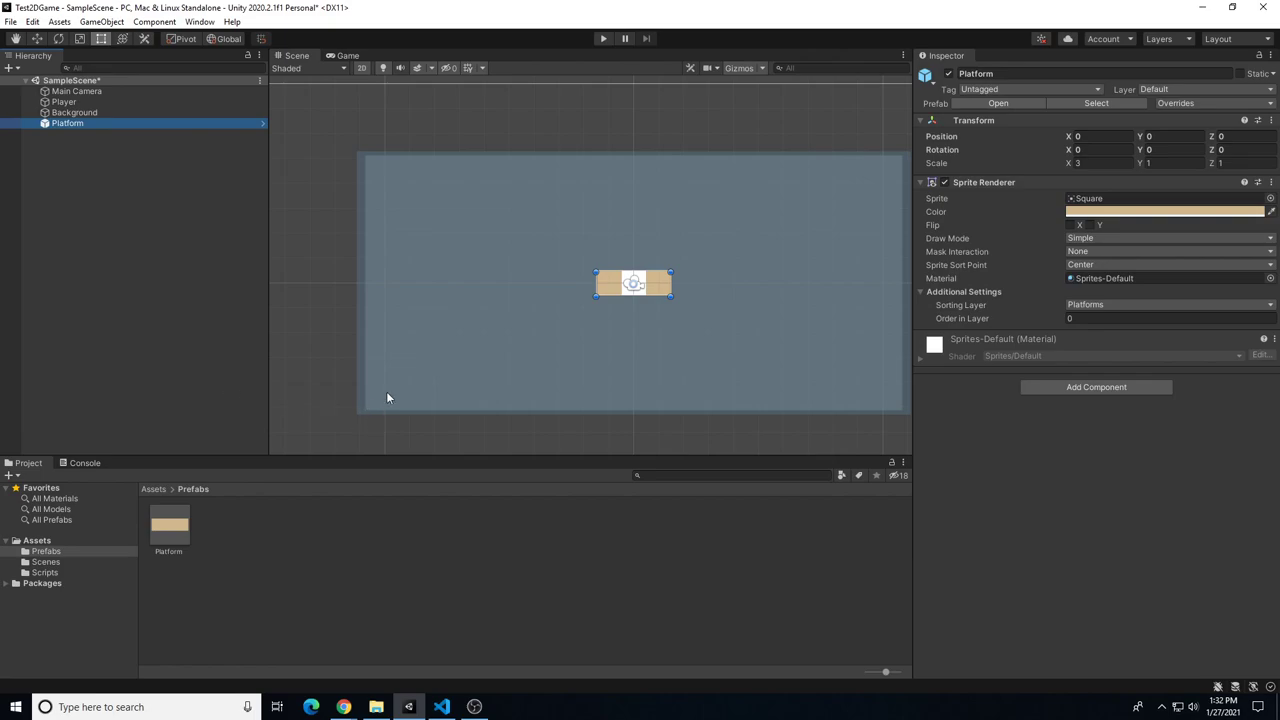
drag(609, 283, 401, 382)
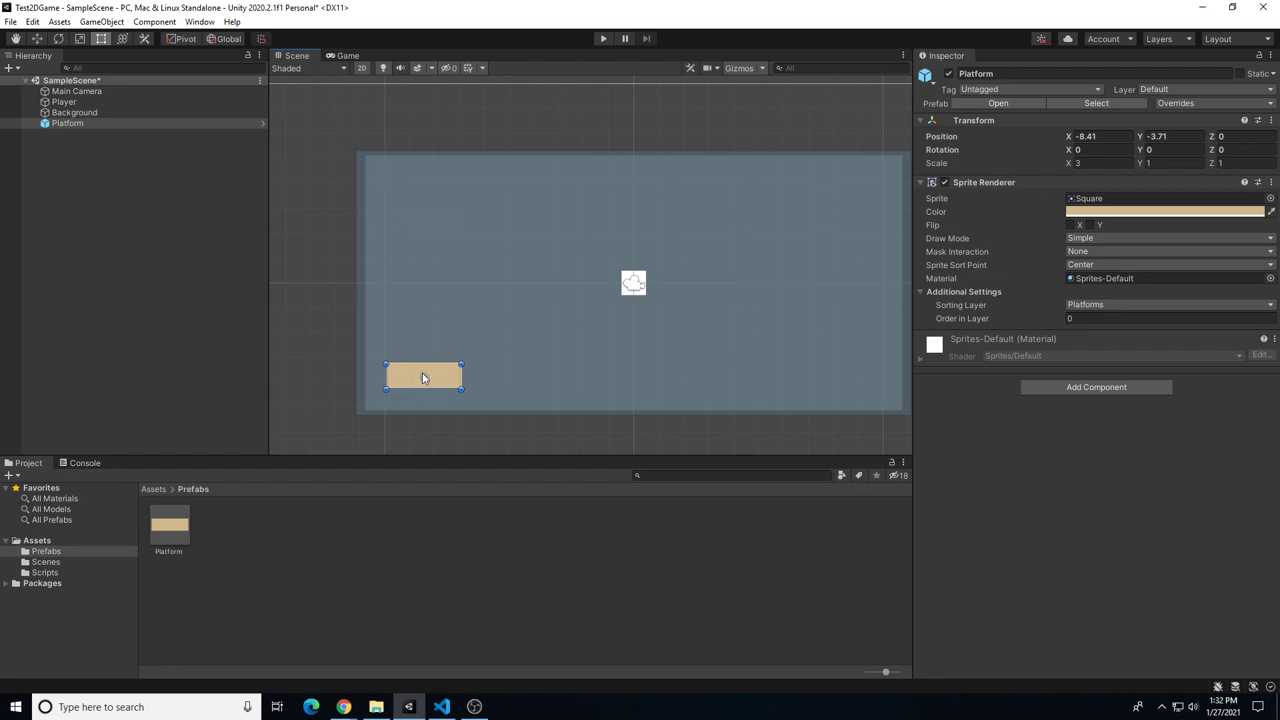
key(ctrl+z)
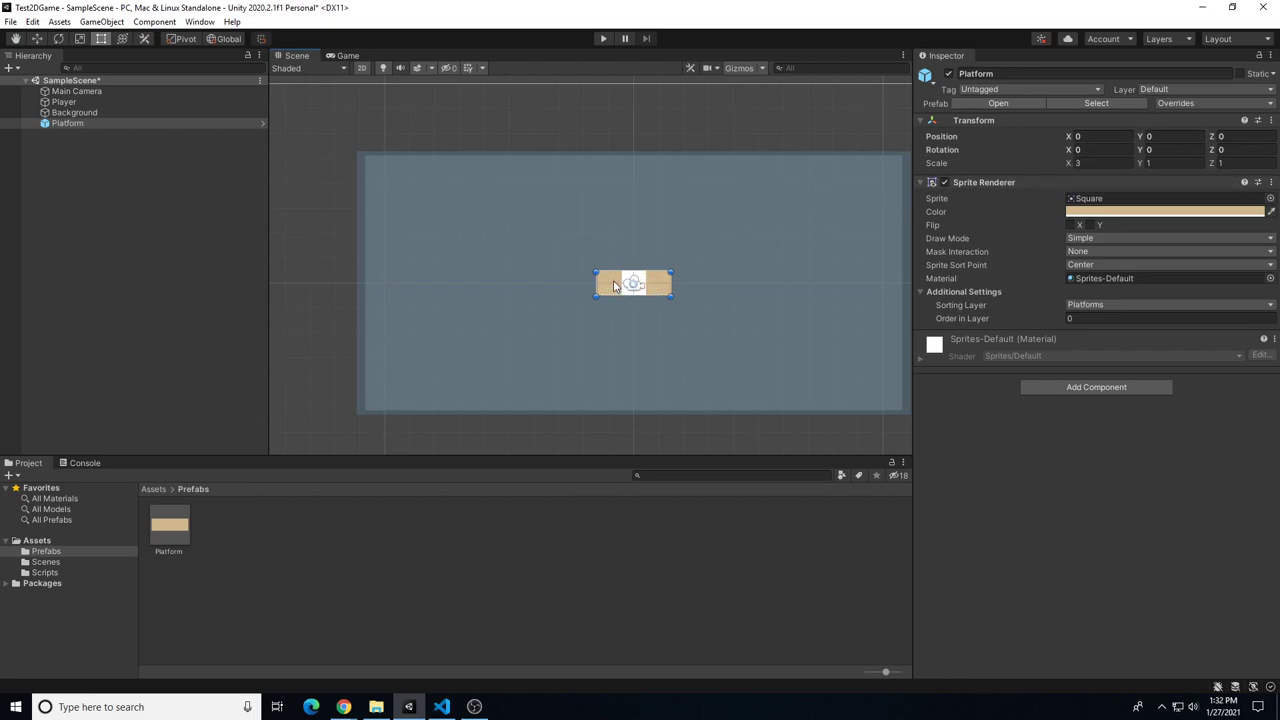
drag(614, 286, 392, 369)
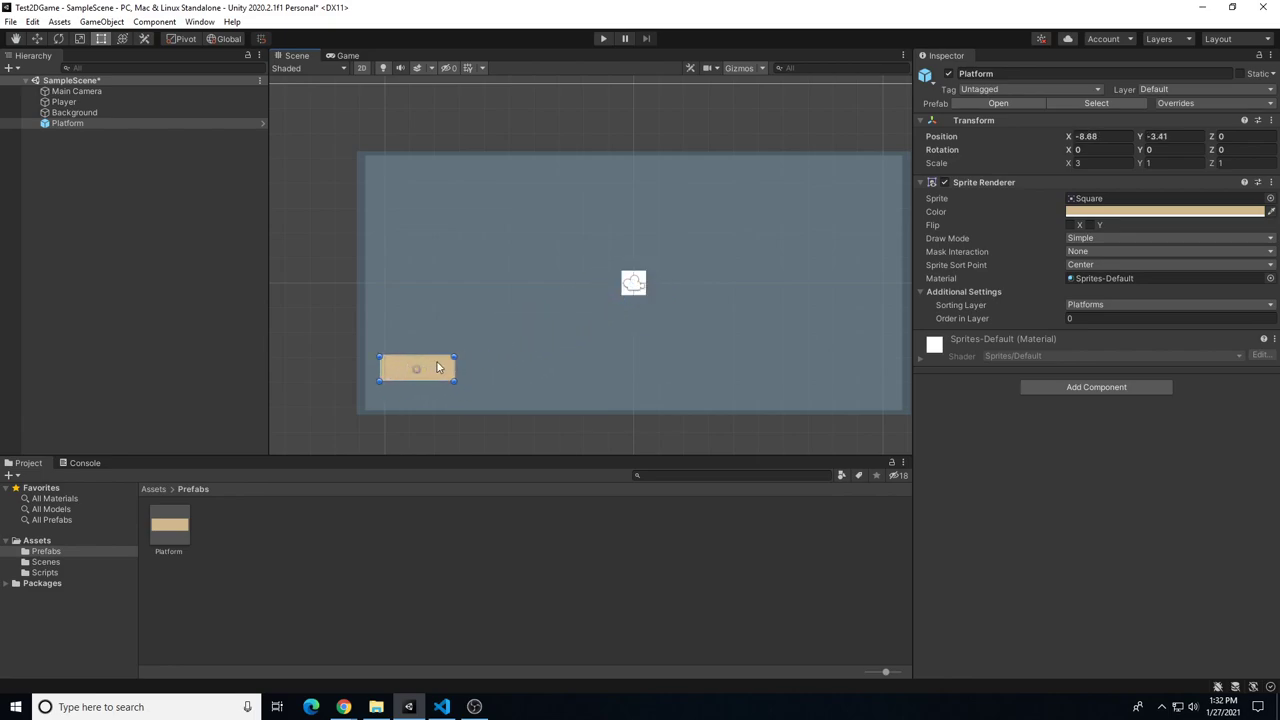
Duplicate the platform twice, placing Platform (1) toward the background's lower right at the same height and Platform (2) at about X 8.83, Y -1.42
key(ctrl+d)
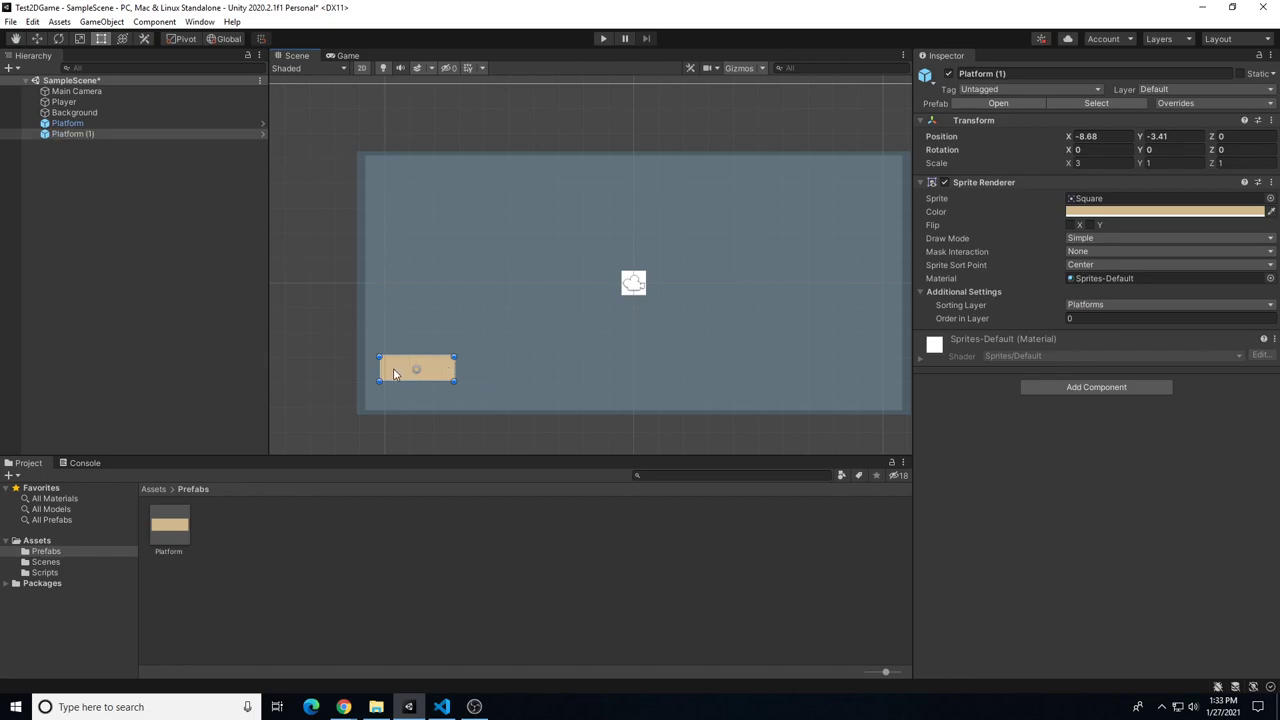
drag(397, 375, 835, 368)
key(ctrl+d)
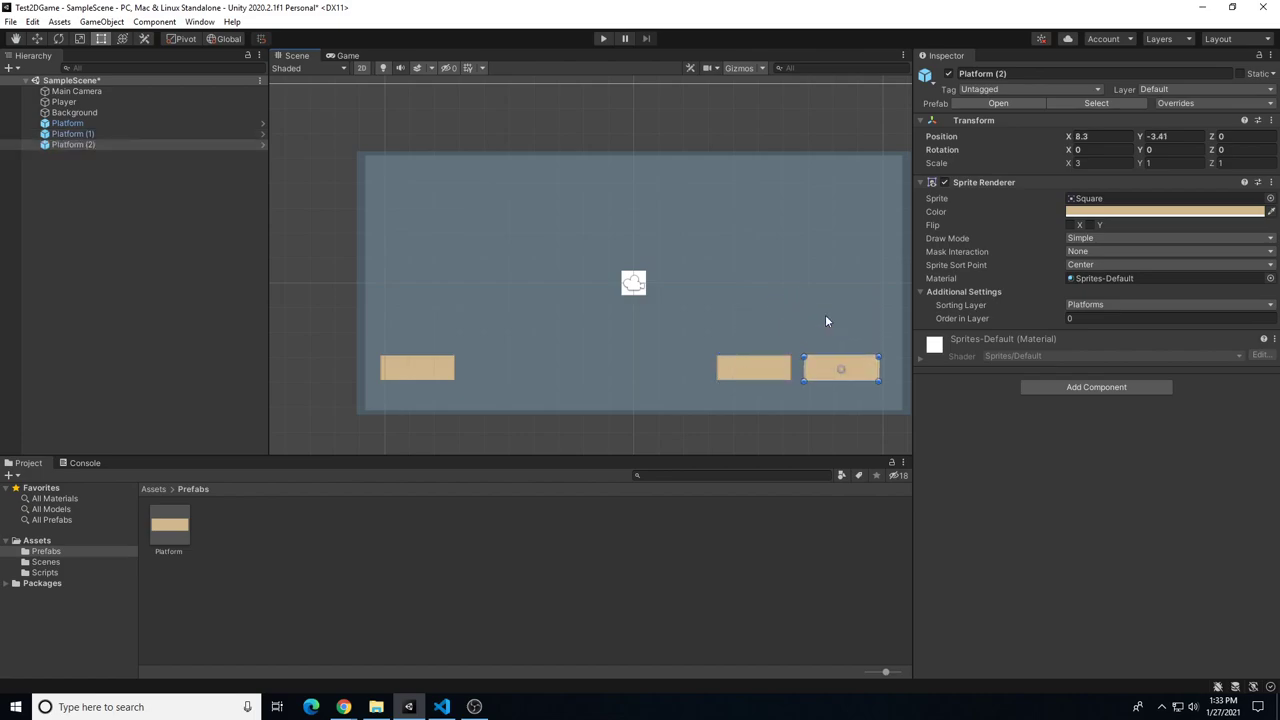
drag(827, 318, 839, 318)
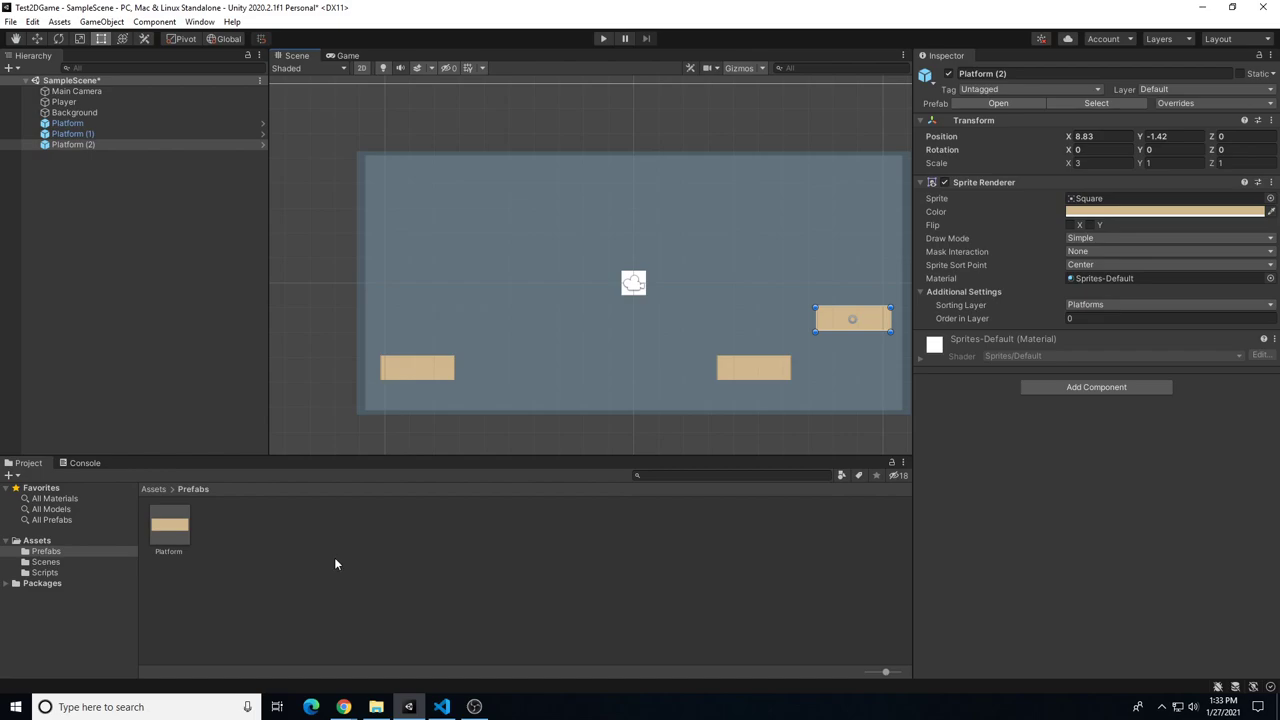
Playtest the scene by moving and jumping the player across the three platforms to check for collisions, and stop the game
click(603, 40)
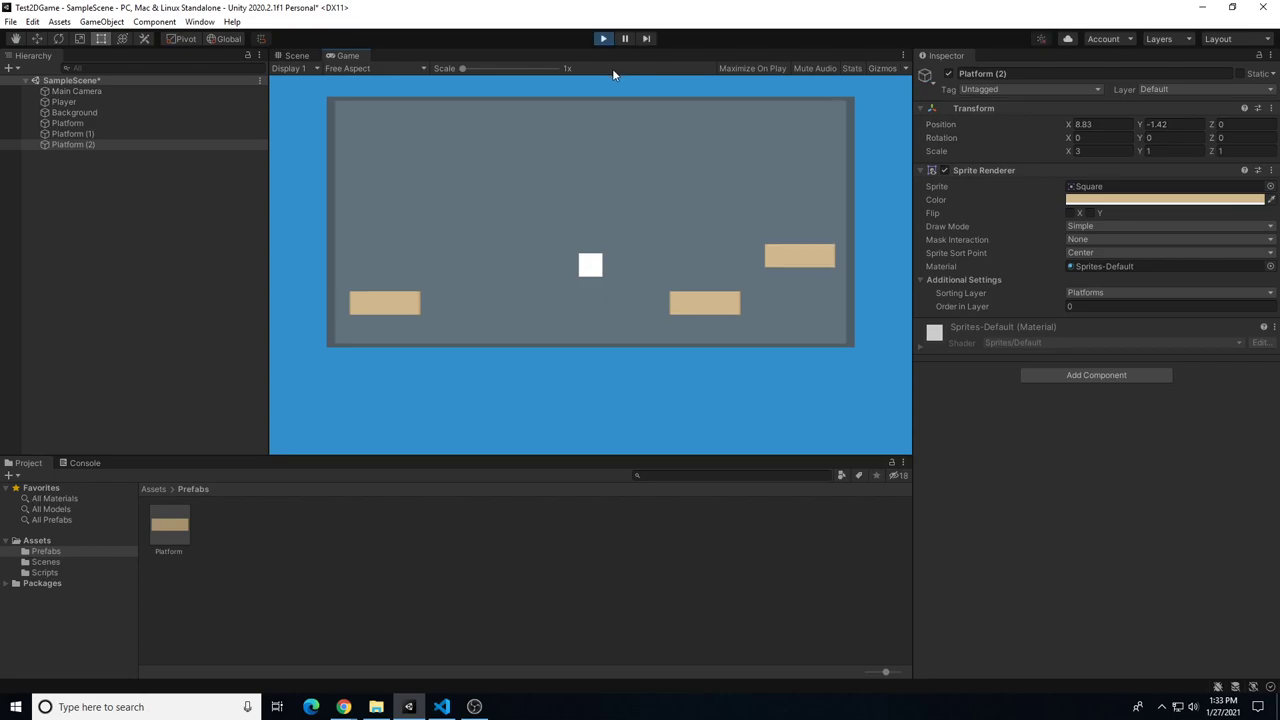
key(Right)
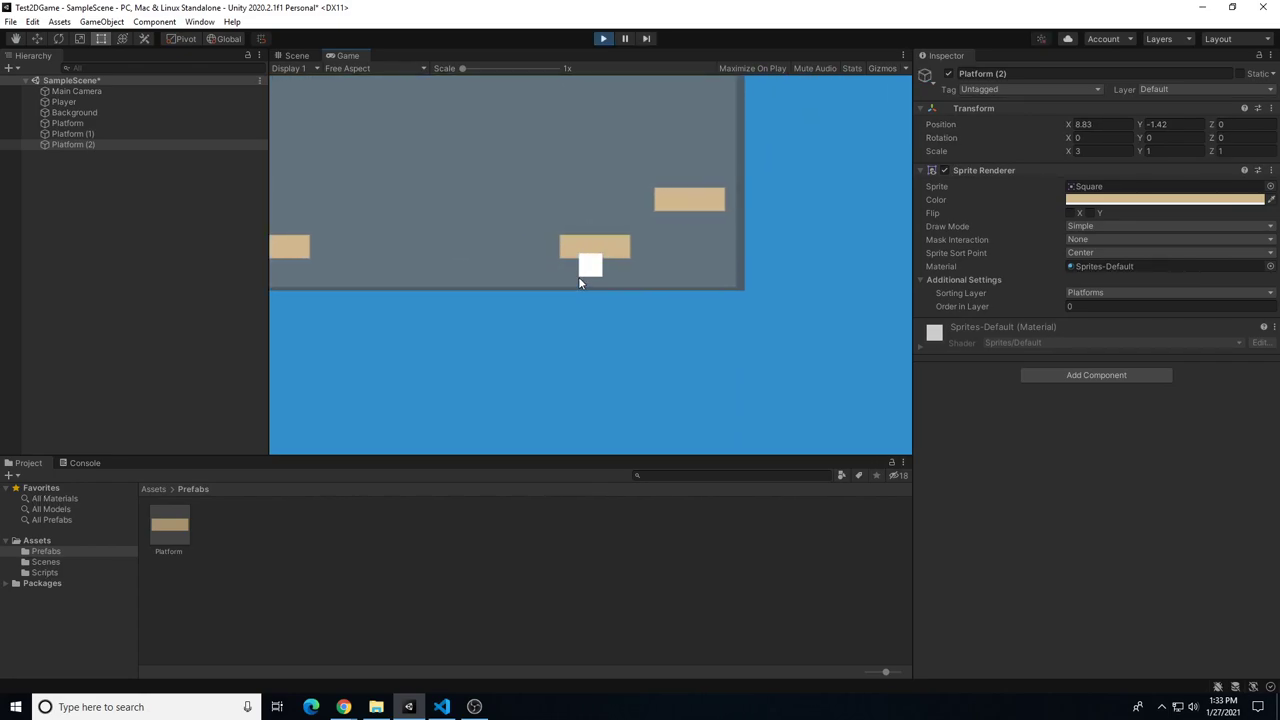
key(space)
key(space)
key(Right)
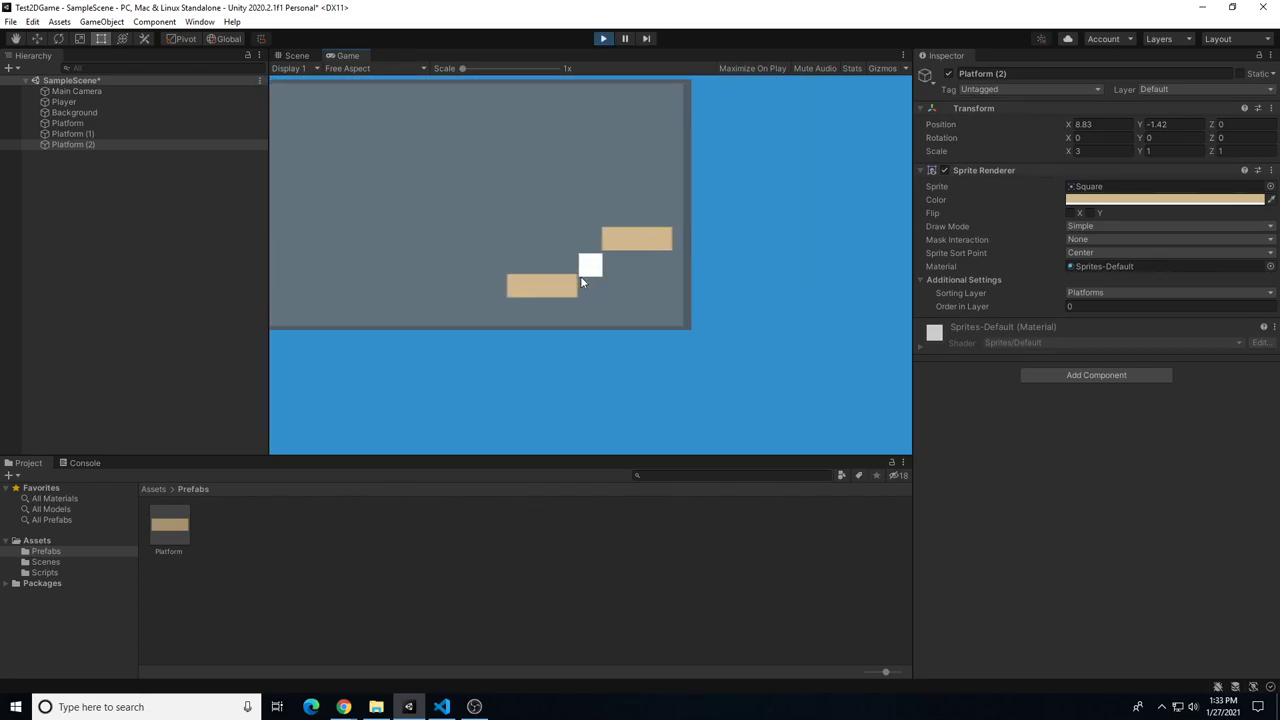
key(Right)
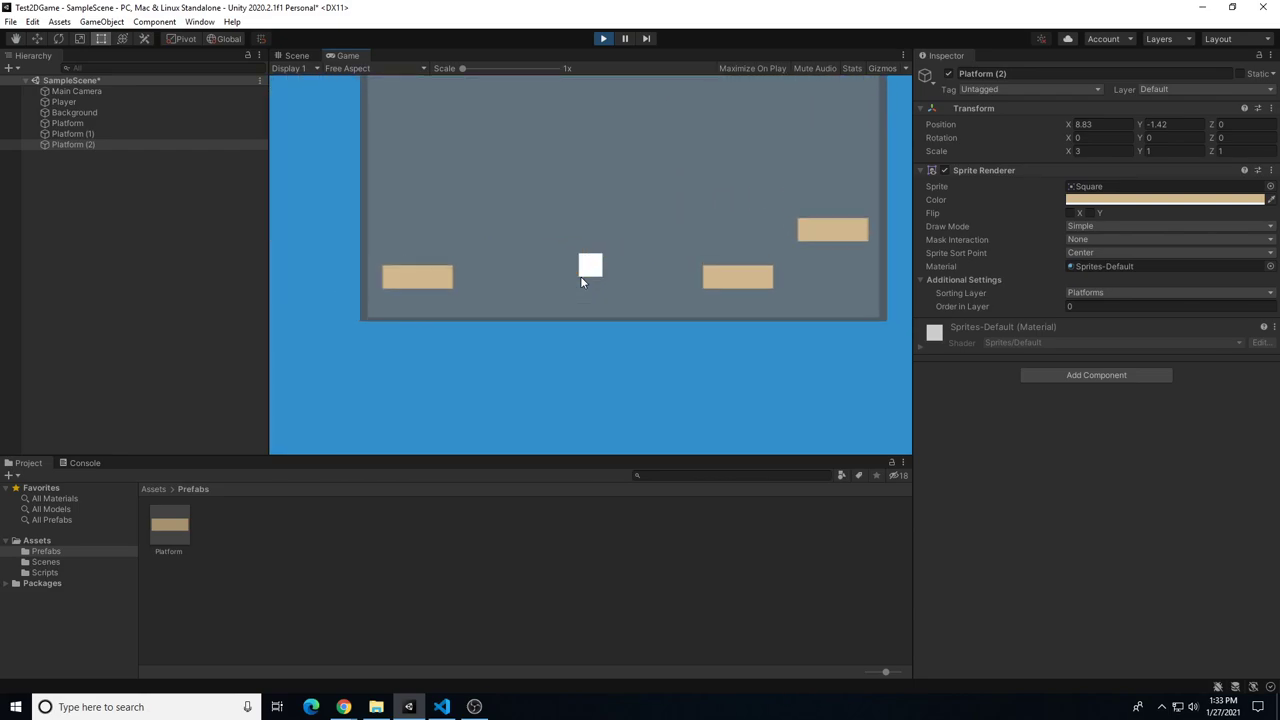
key(space)
key(Right)
key(space)
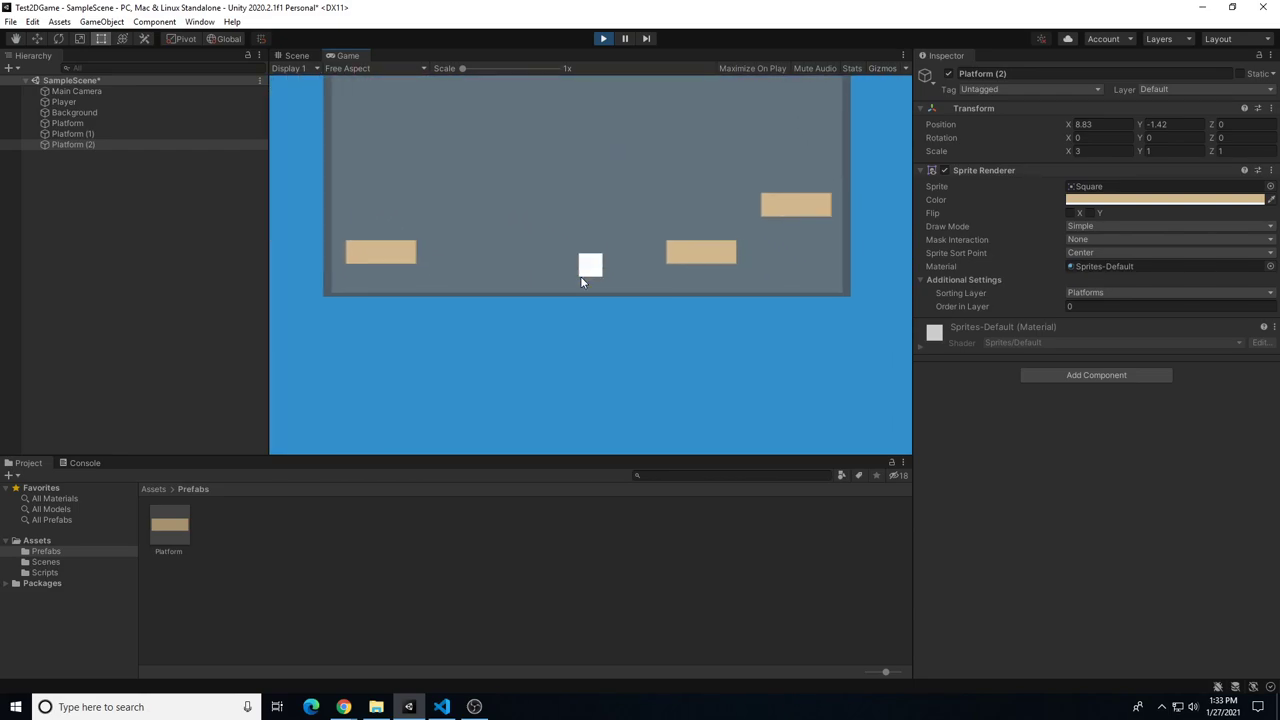
key(space)
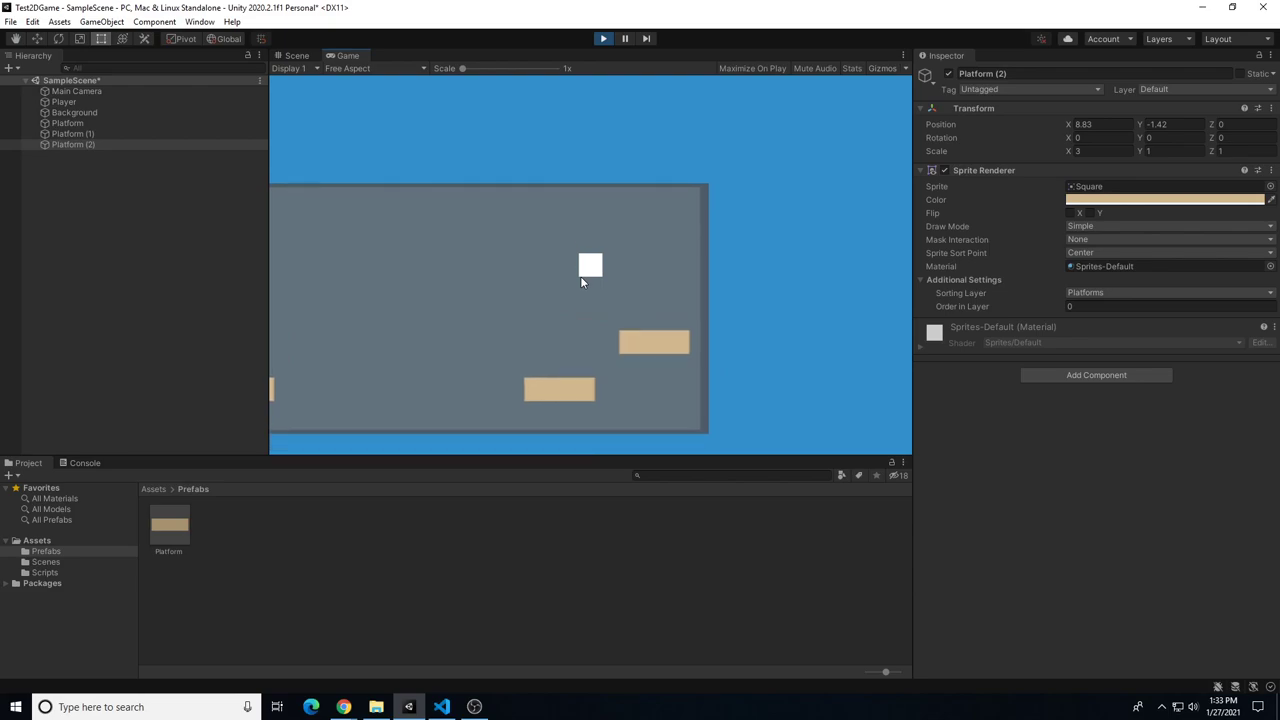
key(Left)
click(604, 39)
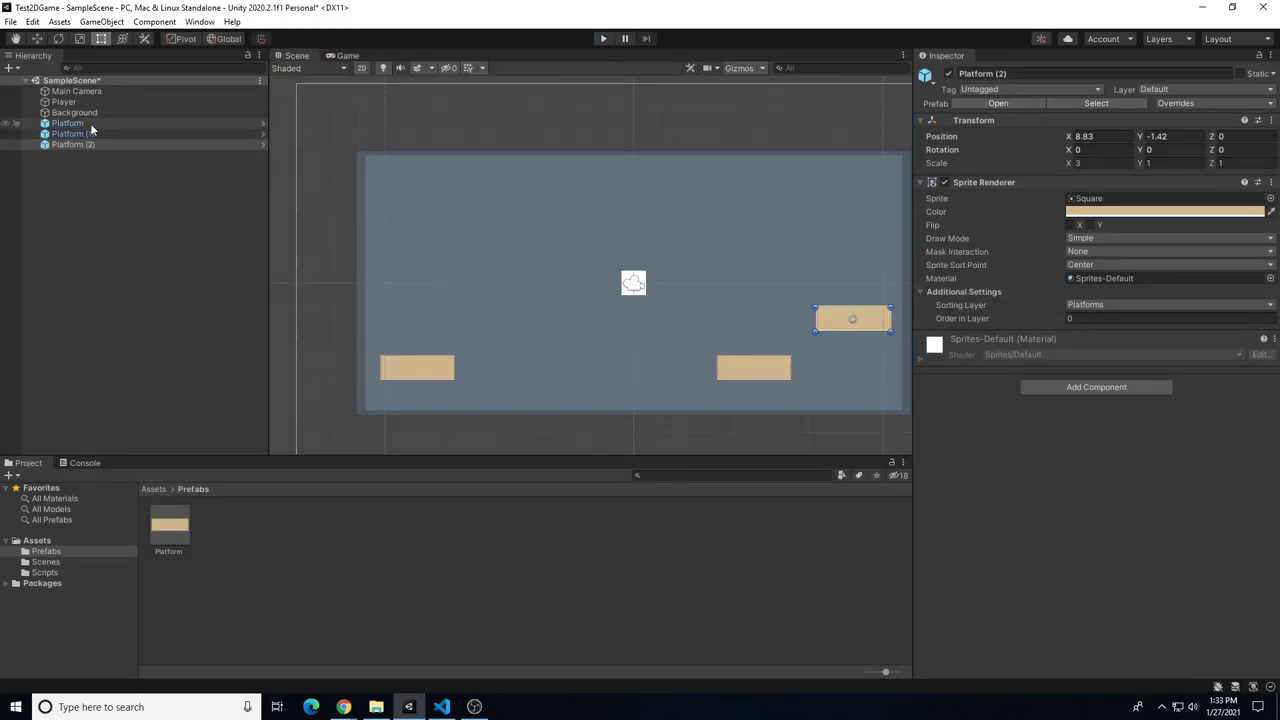
Add a Box Collider 2D to the Platform prefab in prefab editing mode and return to the scene
click(180, 523)
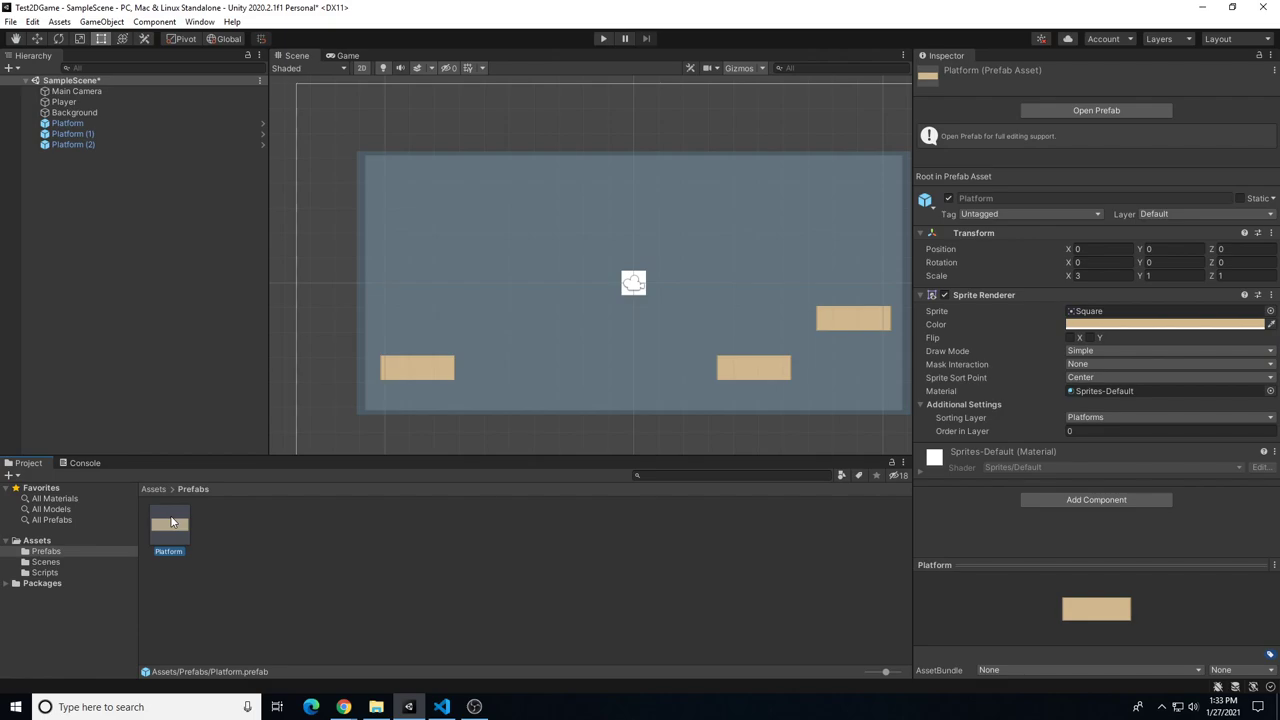
double_click(171, 522)
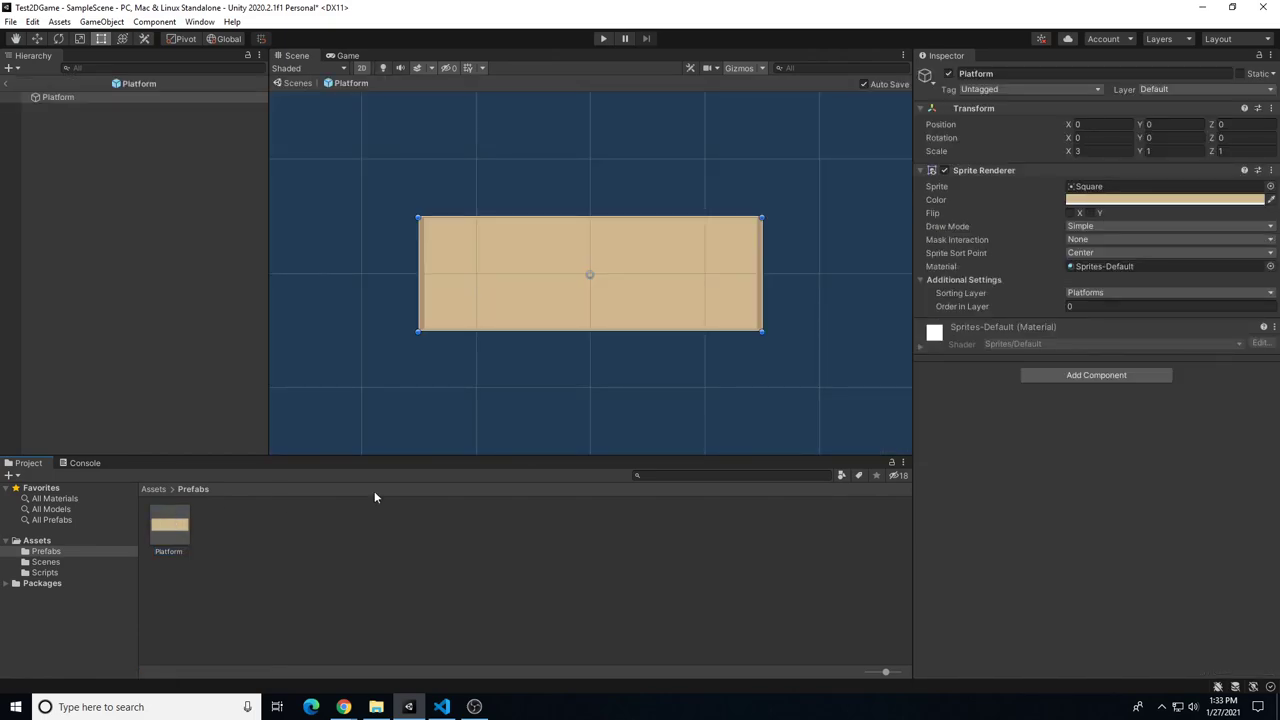
click(1066, 376)
text(box)
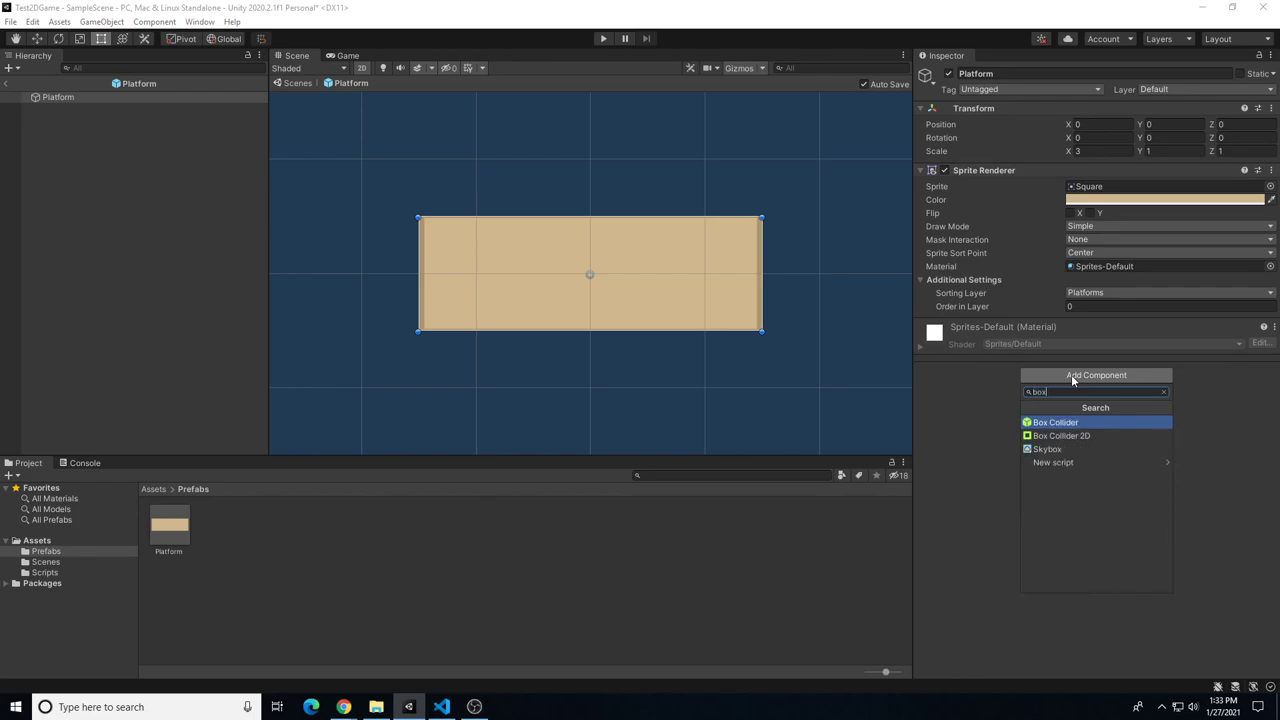
click(1057, 436)
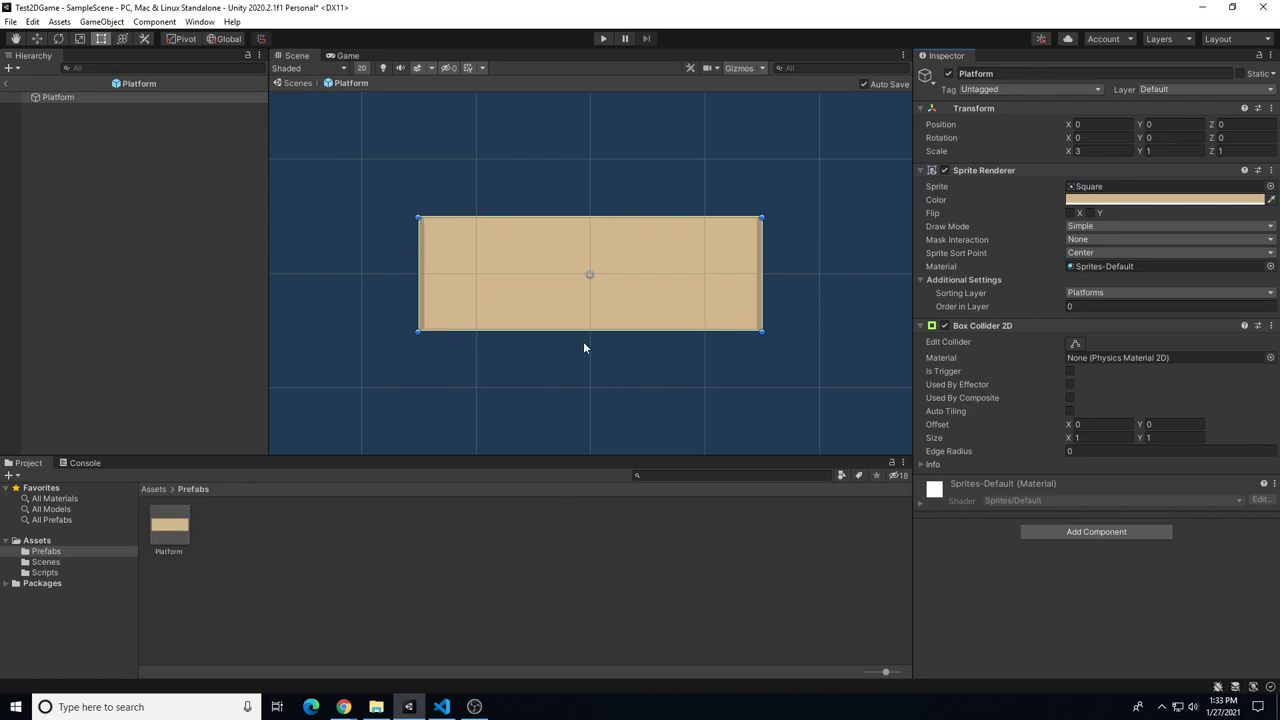
click(6, 83)
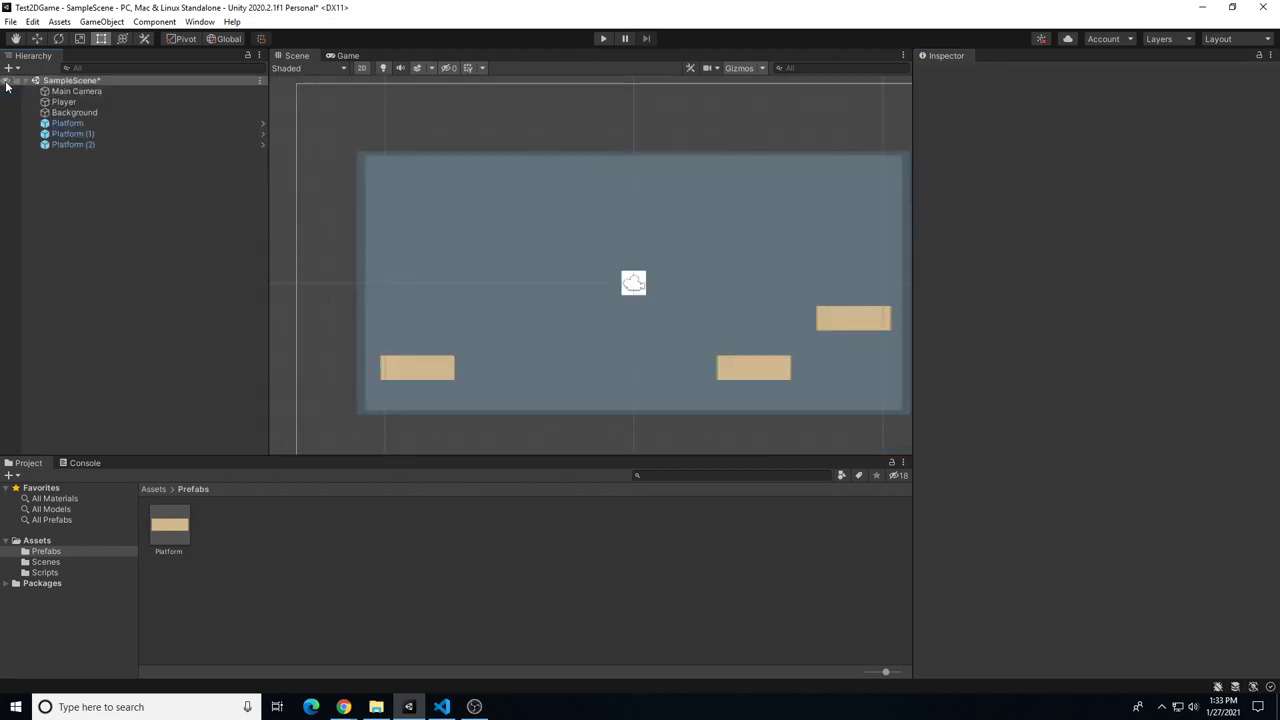
Playtest the platforms' new colliders by jumping the player onto and between the right-hand platforms, and end play mode
click(603, 39)
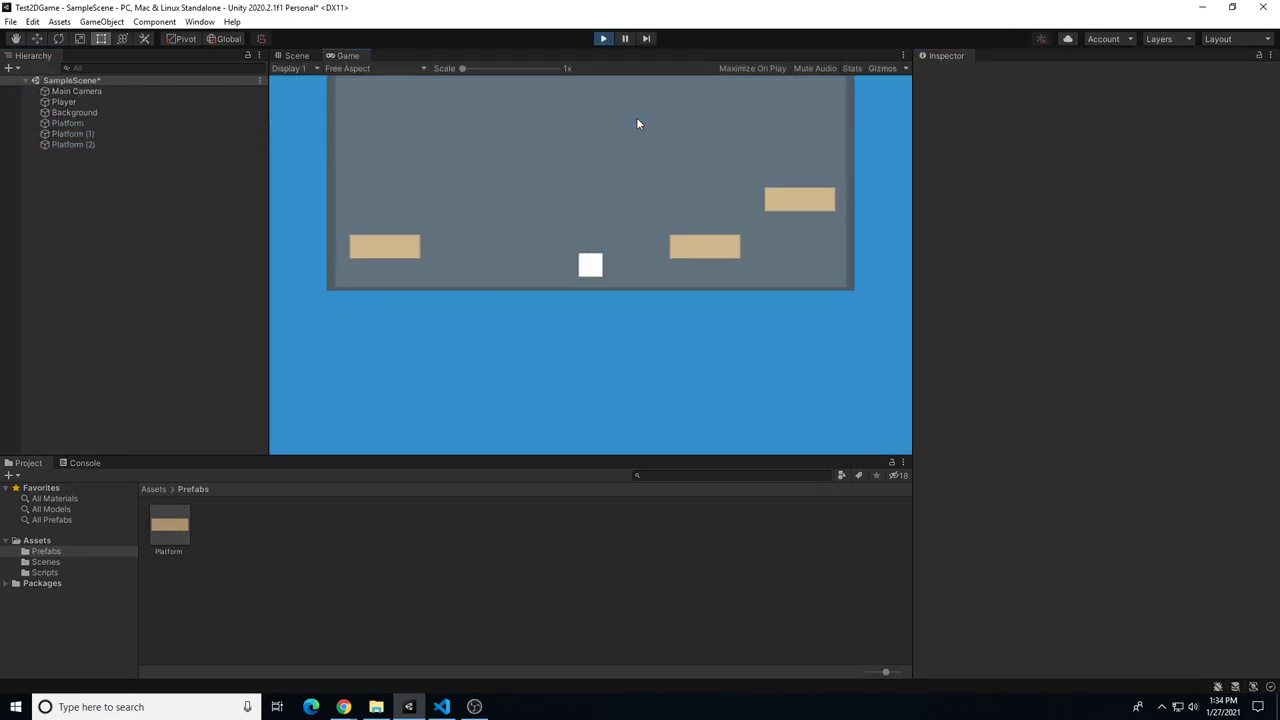
key(Right)
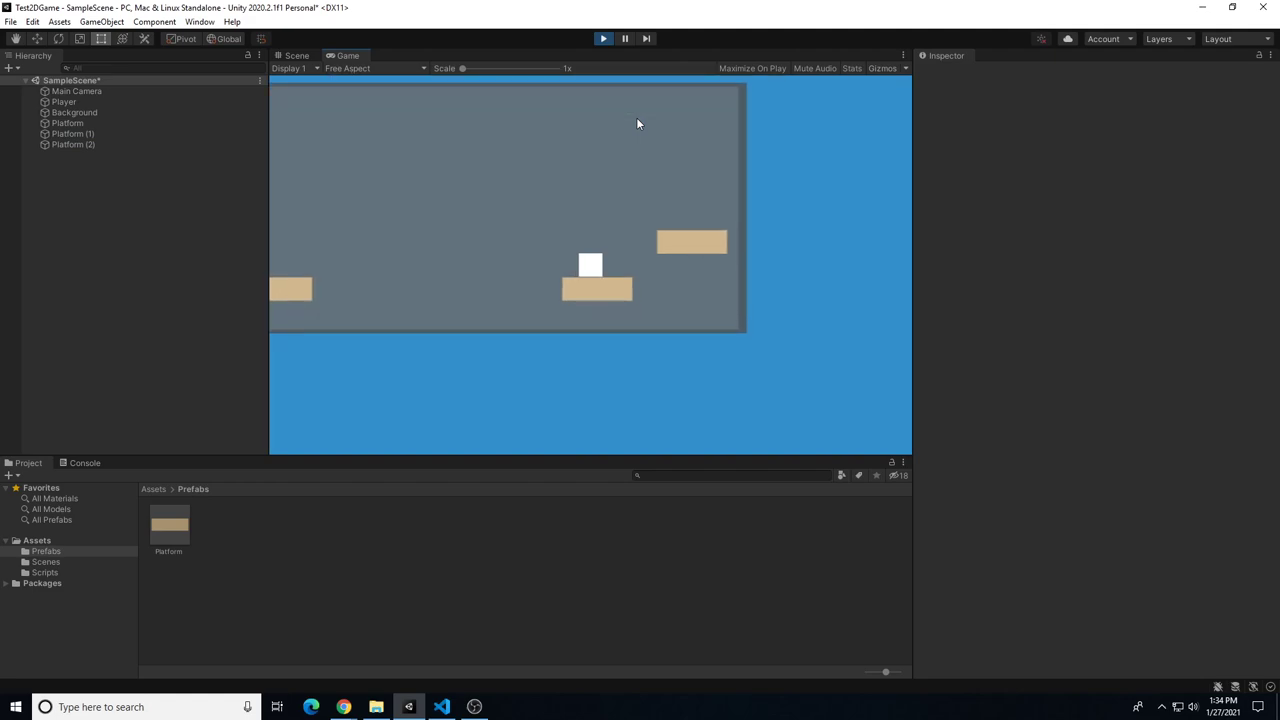
key(Right)
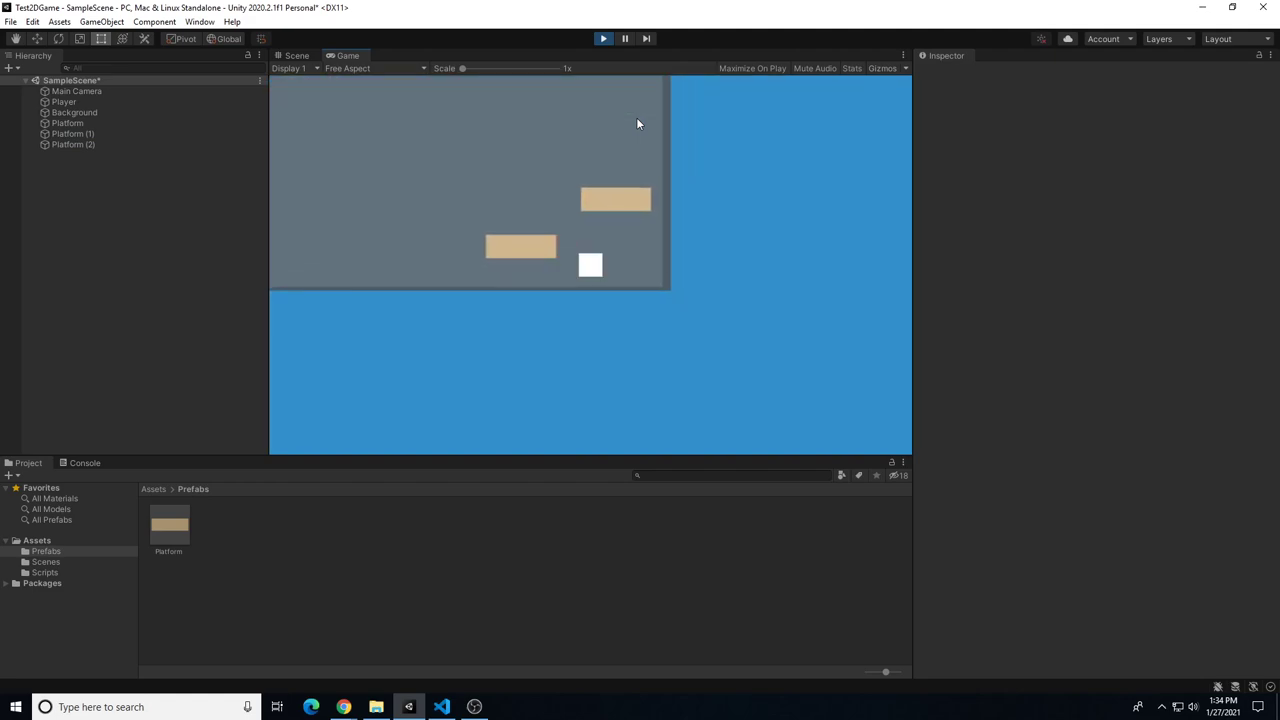
key(space)
key(space)
key(Left)
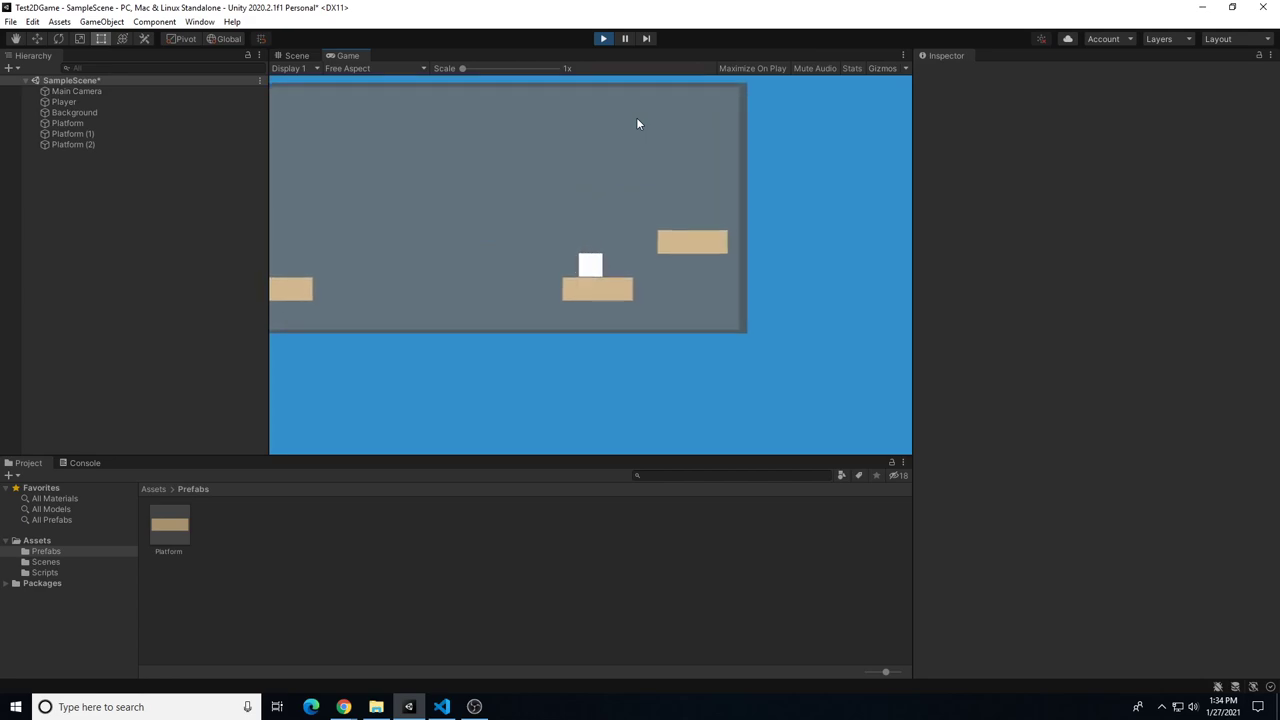
key(space)
key(Right)
key(space)
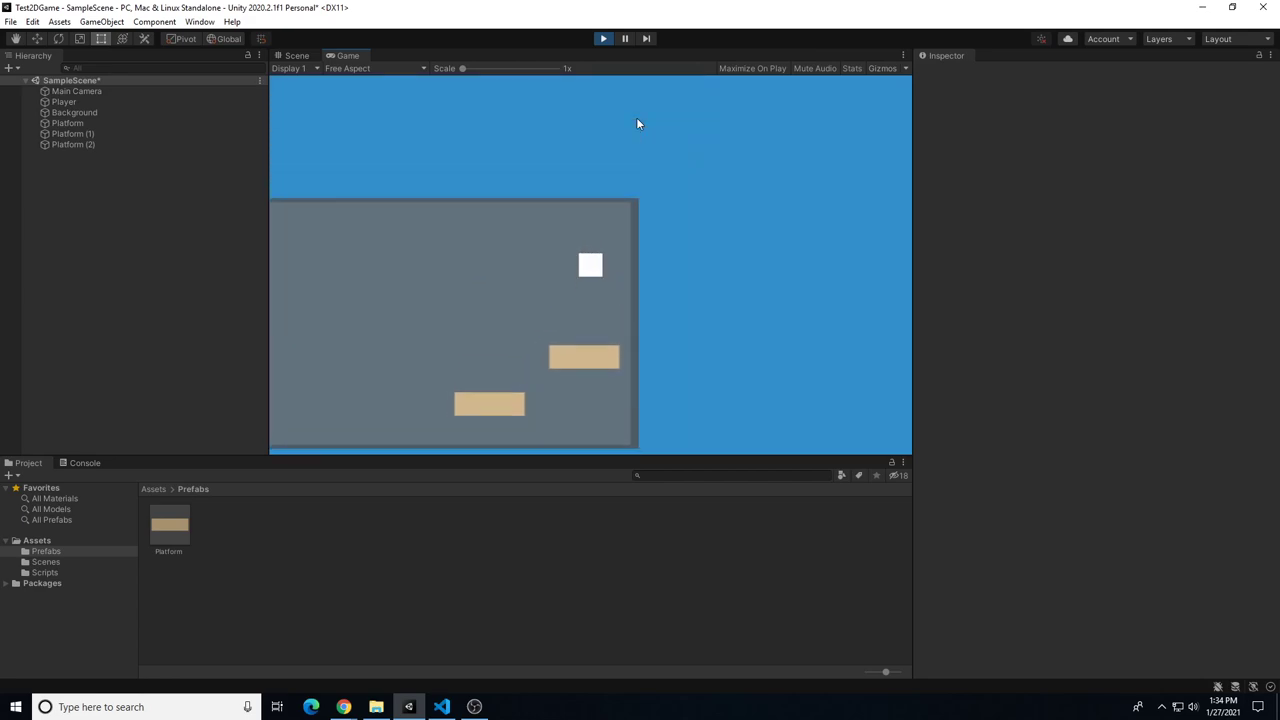
key(Left)
key(space)
key(Left)
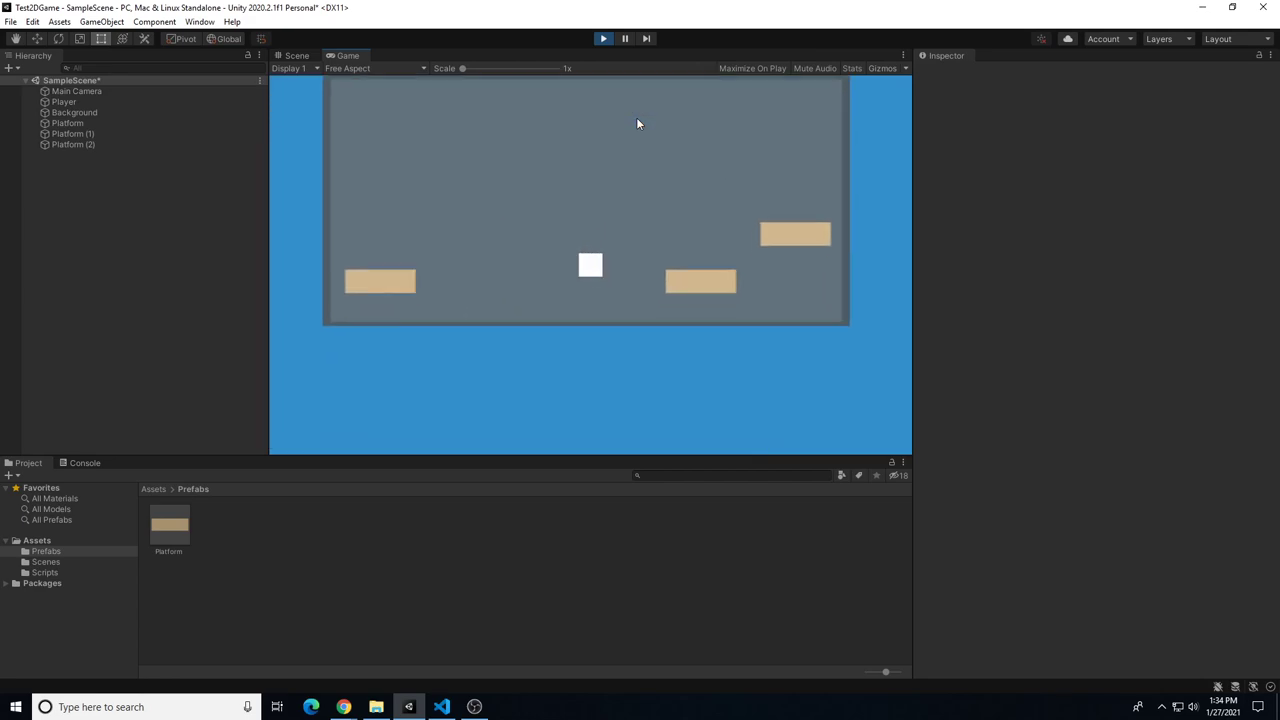
key(space)
key(space)
key(Right)
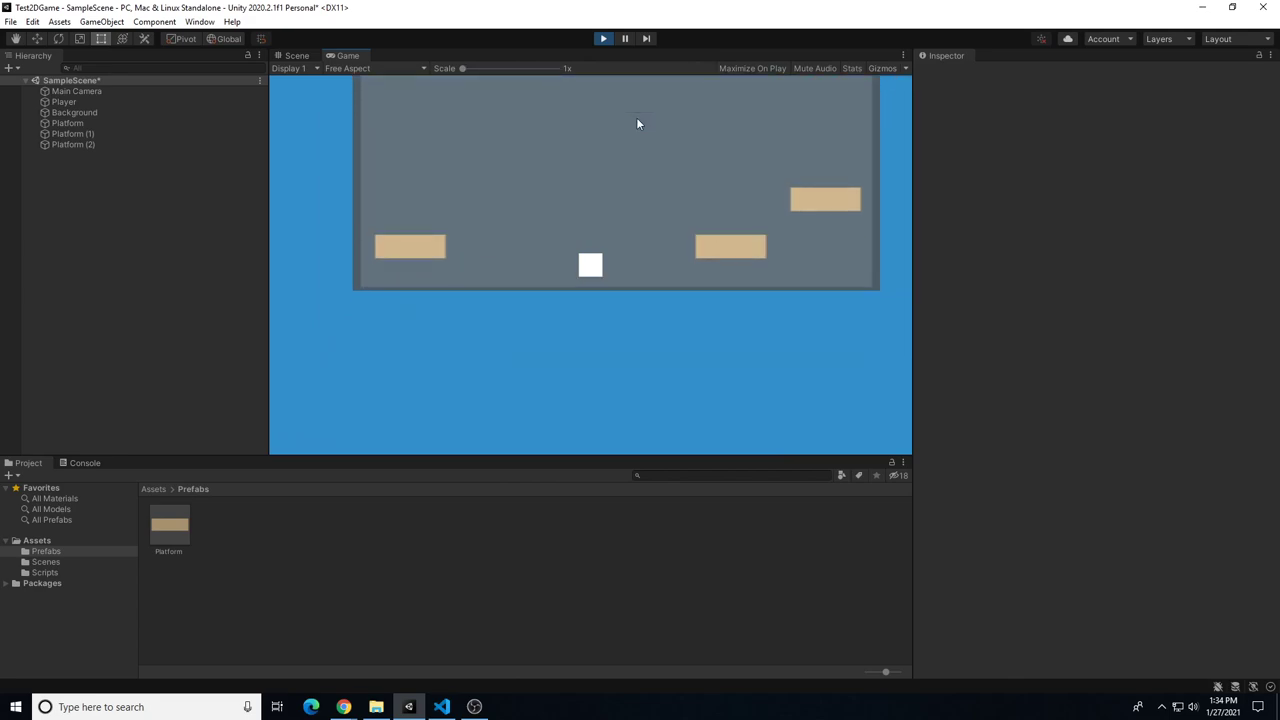
click(603, 38)
Raise all three platforms together by about 1 unit and shift Platform (1) left to about X 4.32, Y -2.47
click(745, 362)
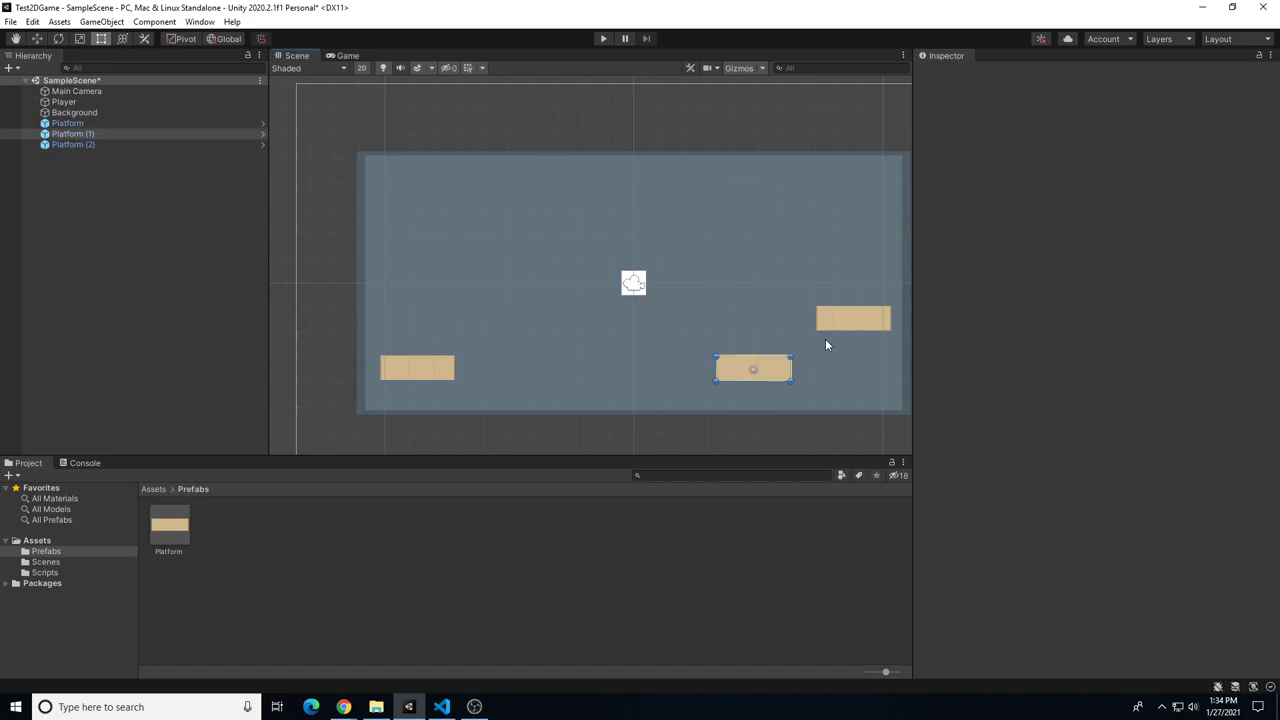
shift+click(842, 321)
shift+click(406, 369)
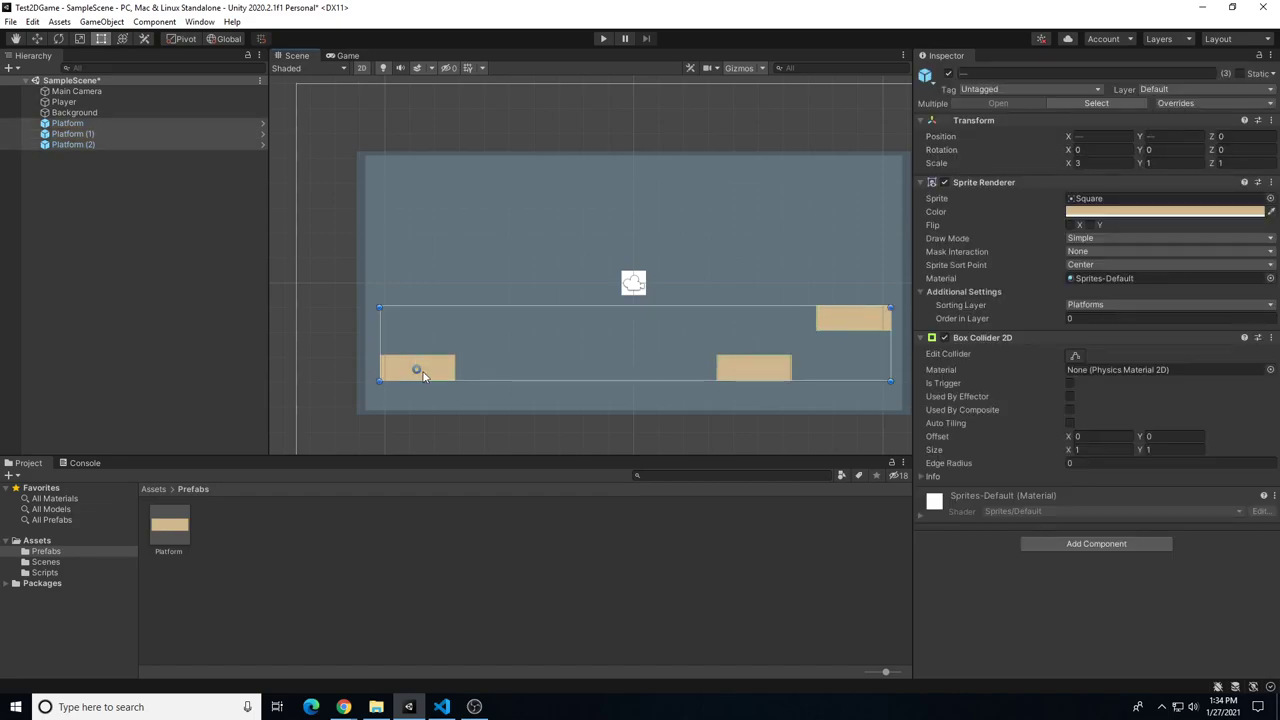
drag(443, 370, 443, 346)
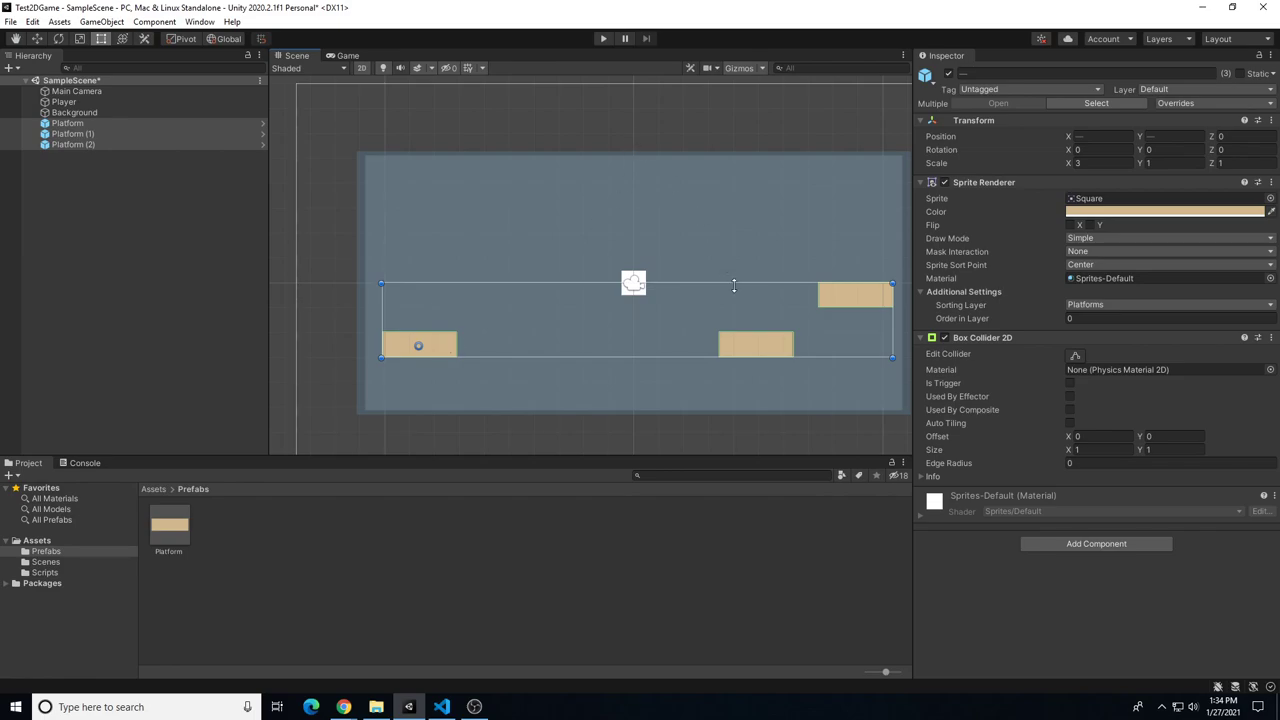
click(752, 347)
drag(766, 345, 757, 346)
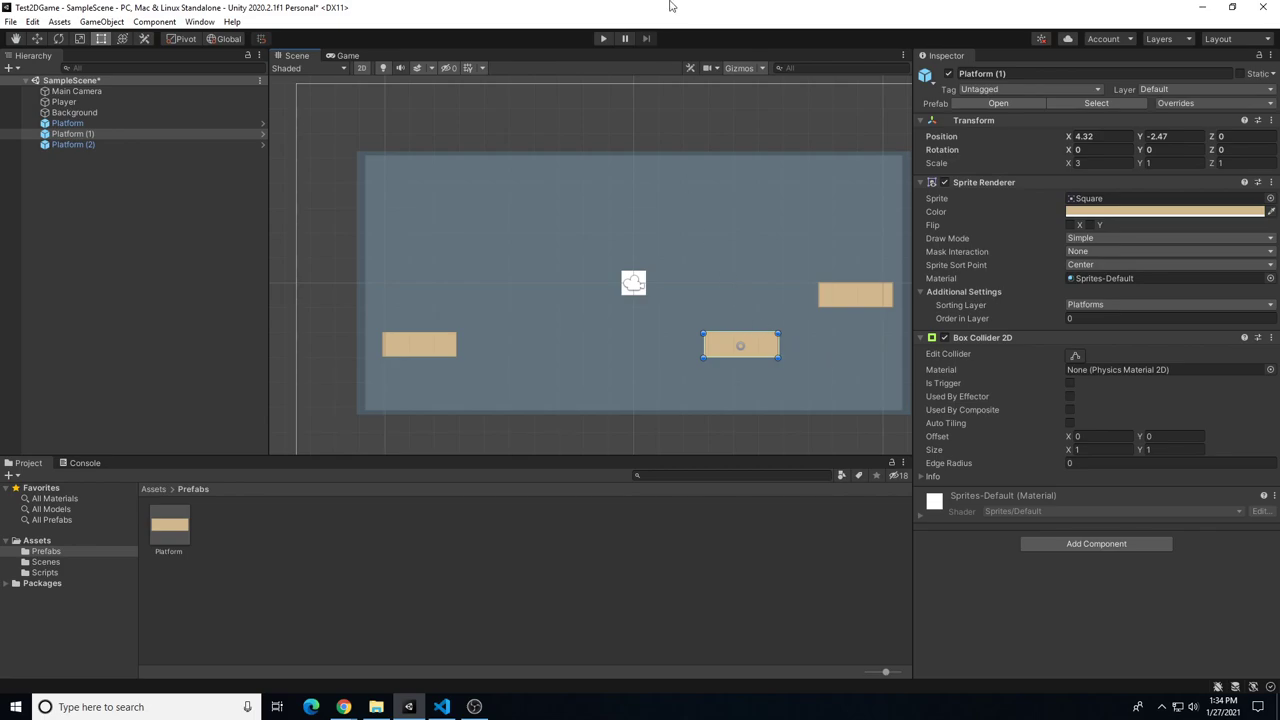
Playtest the raised platform layout, jumping from the right platforms to the left one and back to the floor, and stop the game
click(604, 38)
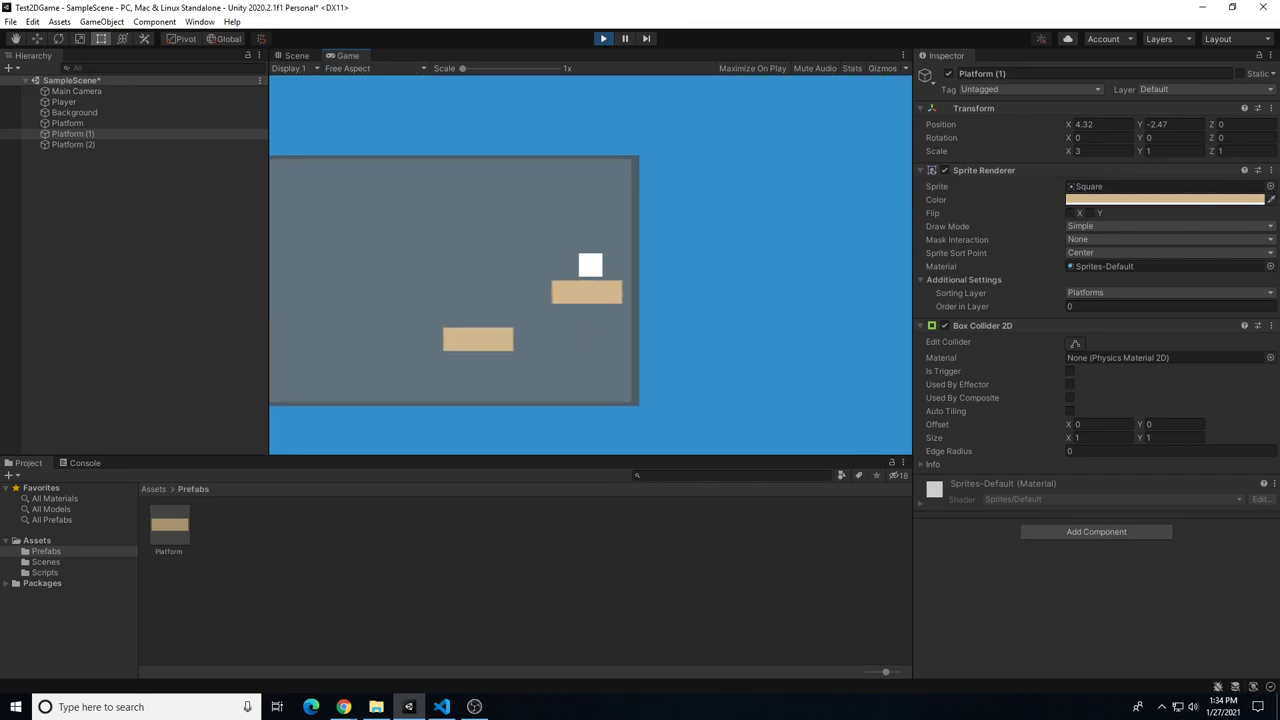
key(Left)
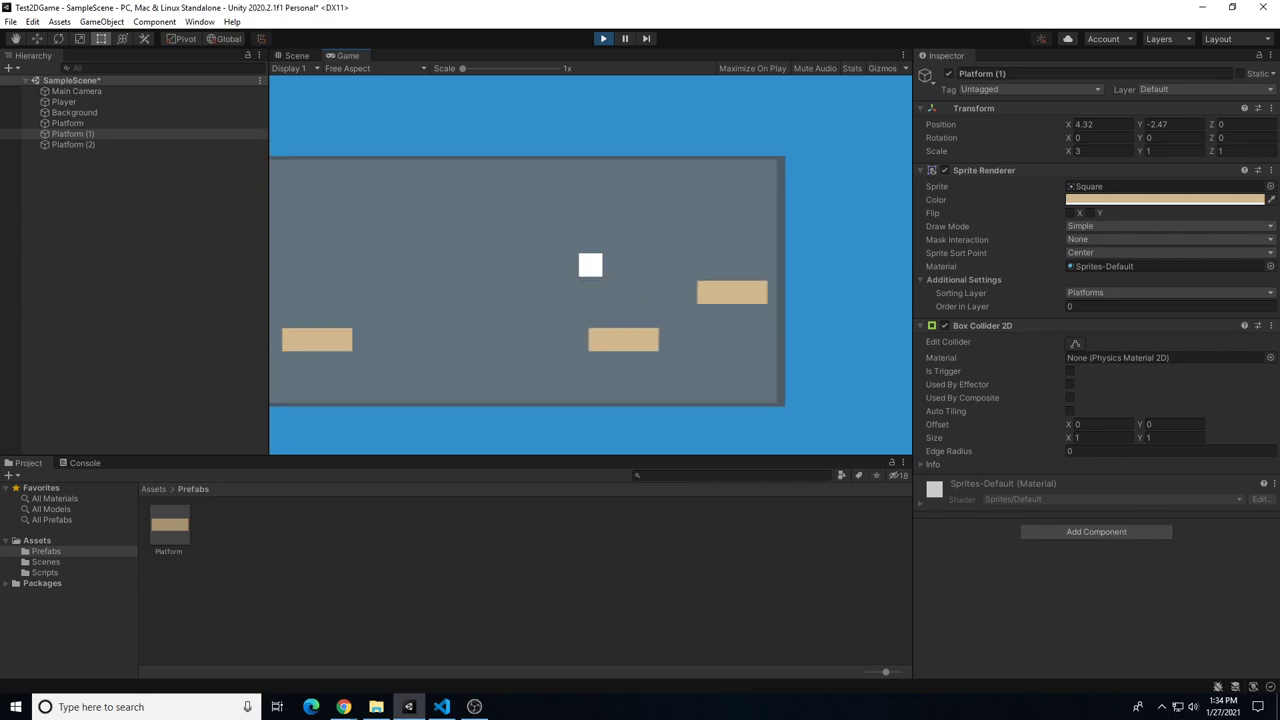
key(Left)
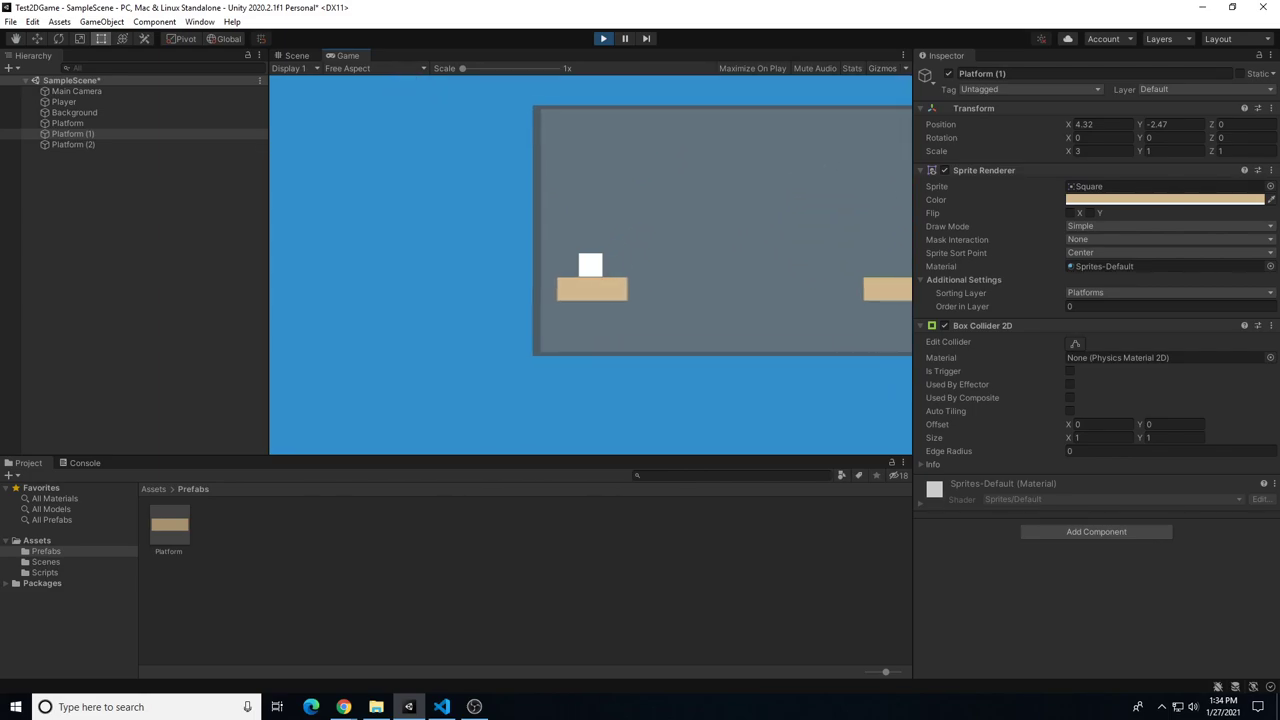
key(space)
key(Right)
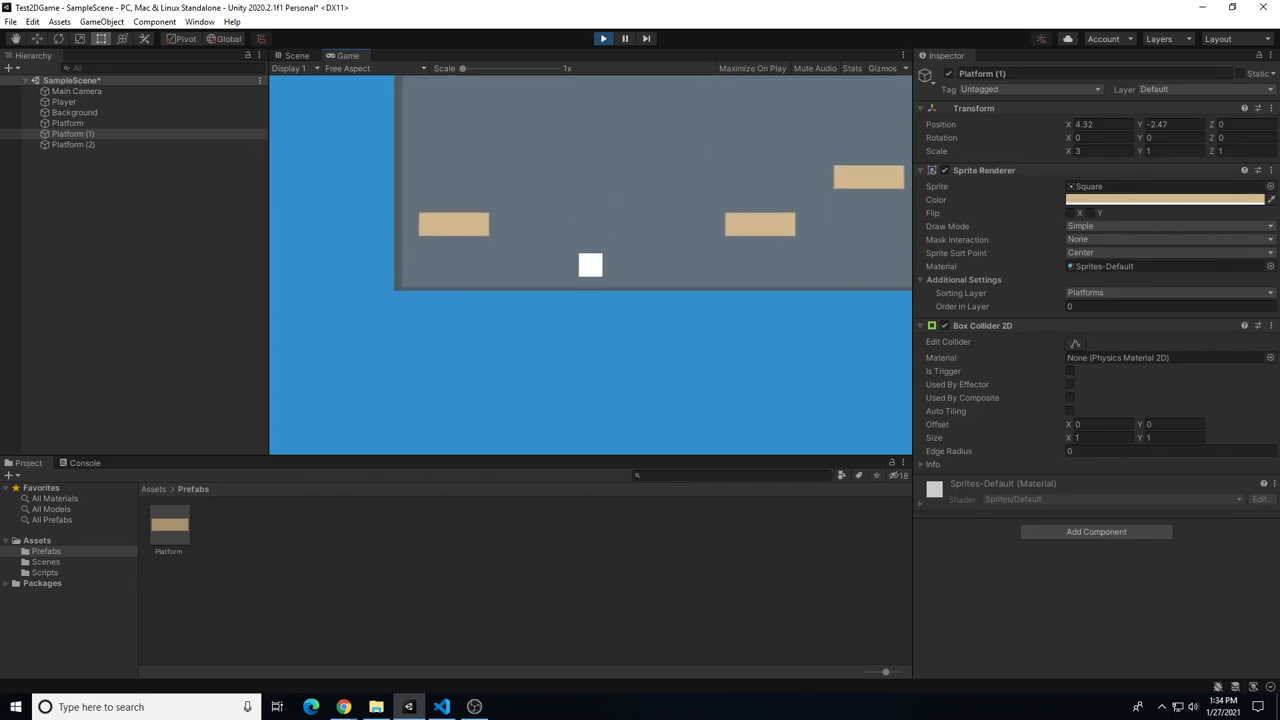
click(605, 39)
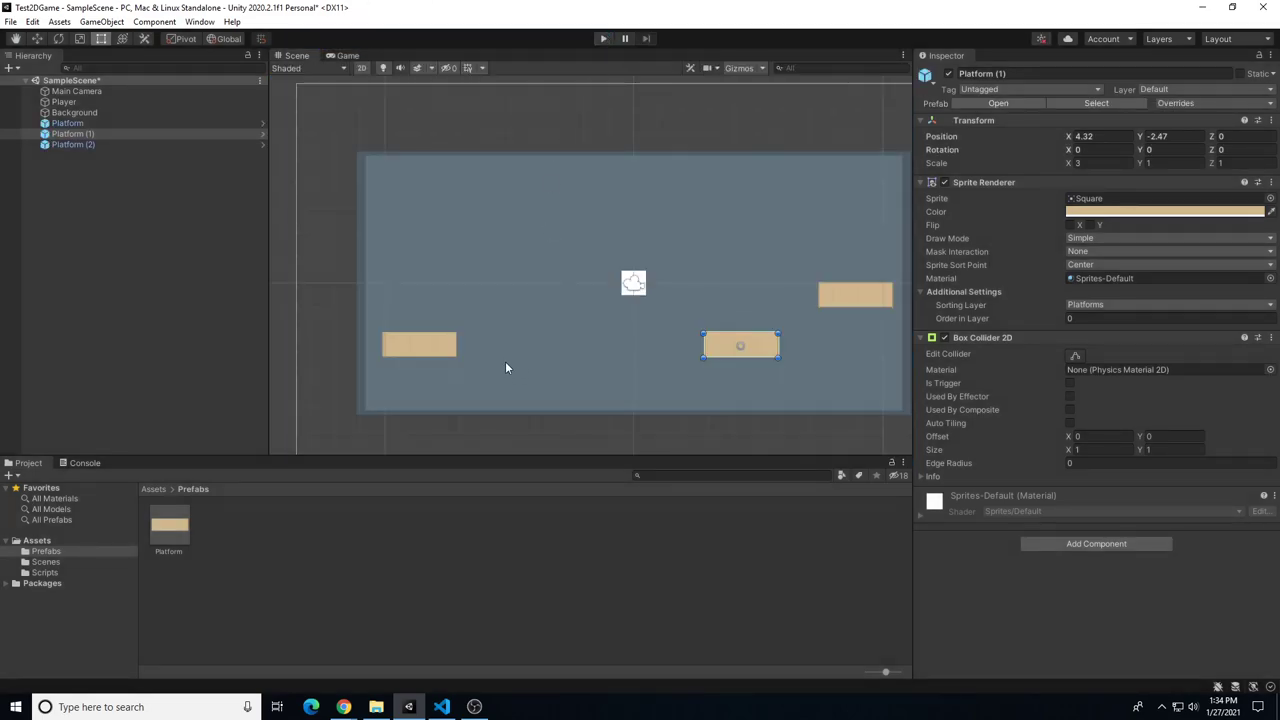
Playtest the platform layout again, jumping the player onto the upper right-hand platform and back down to the floor, and stop the game
click(437, 346)
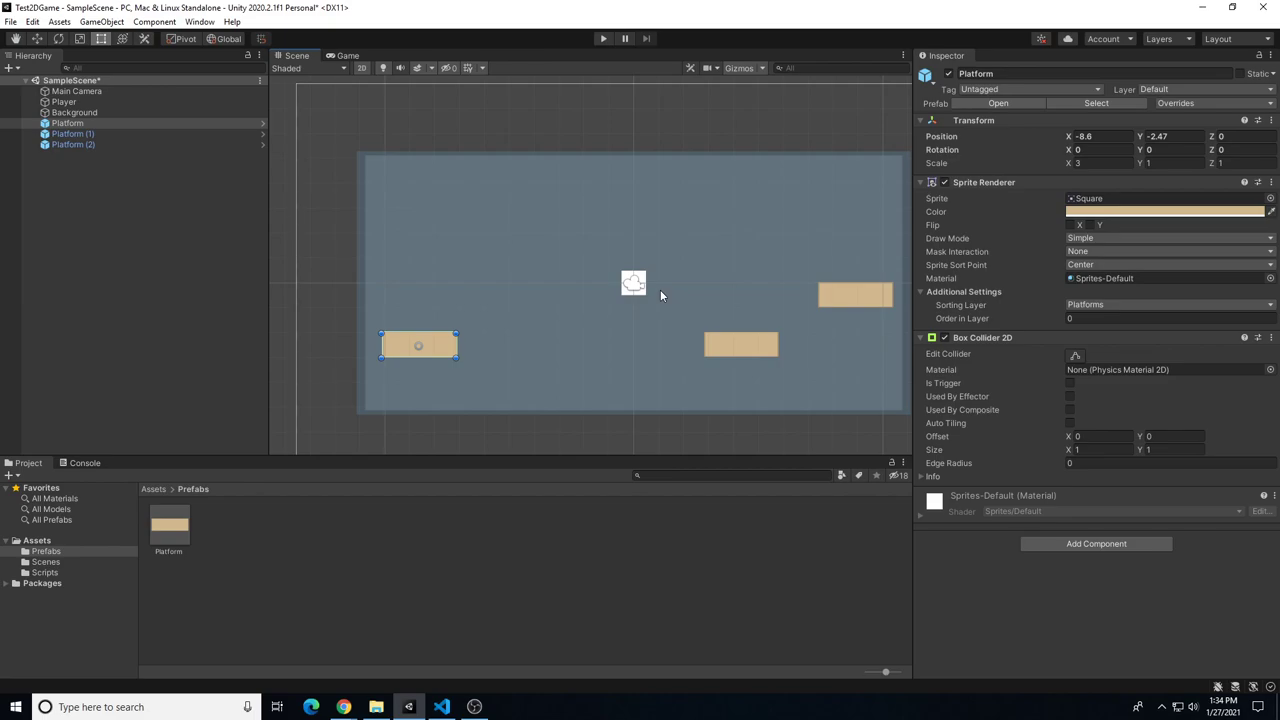
click(603, 38)
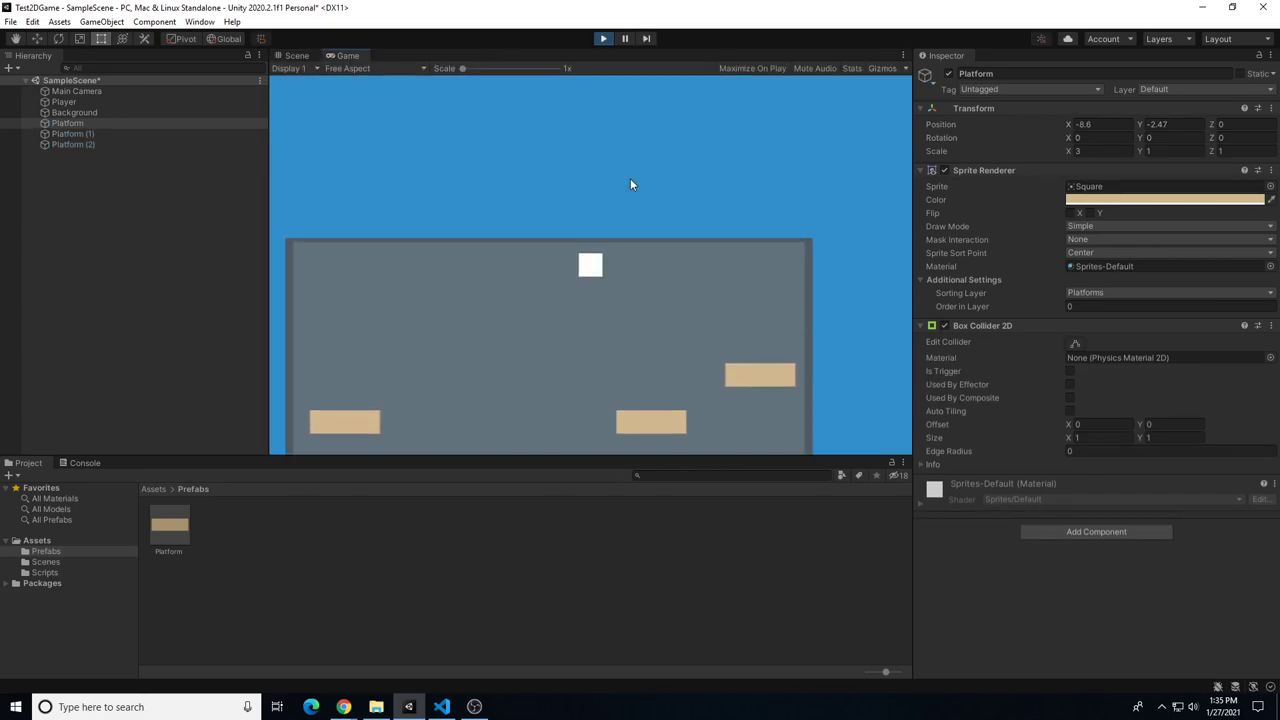
key(Right)
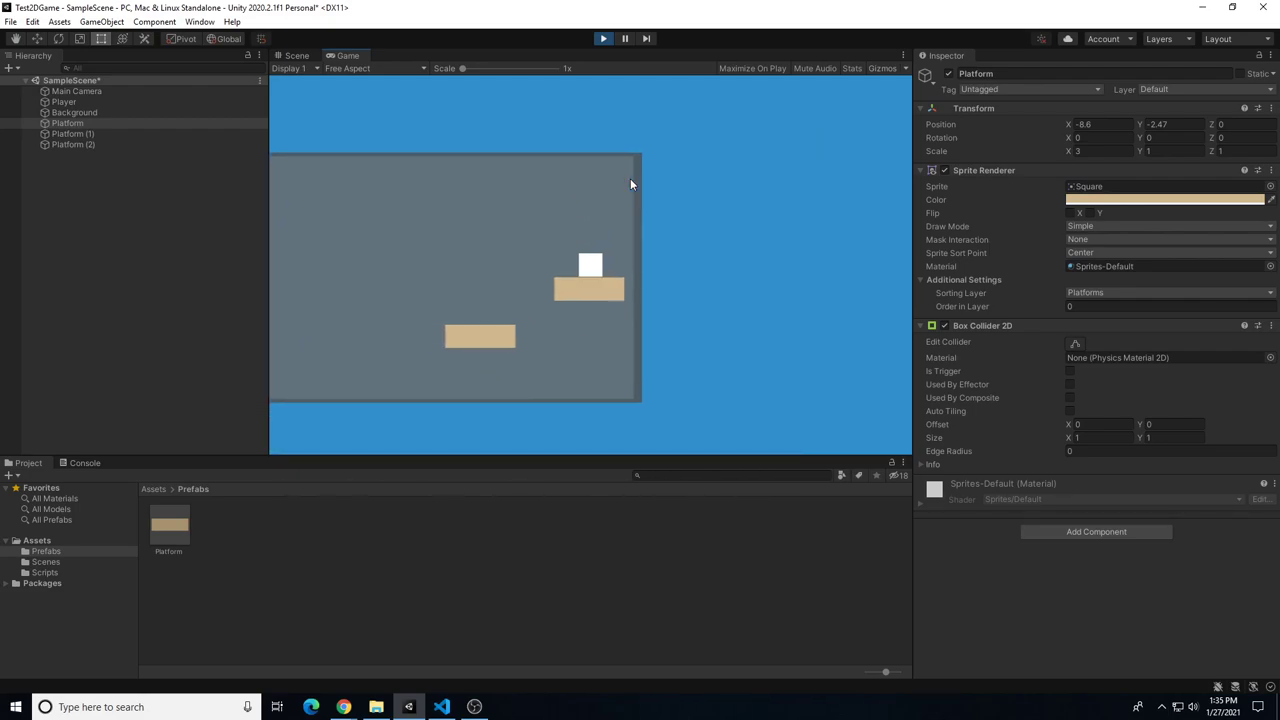
key(space)
key(Left)
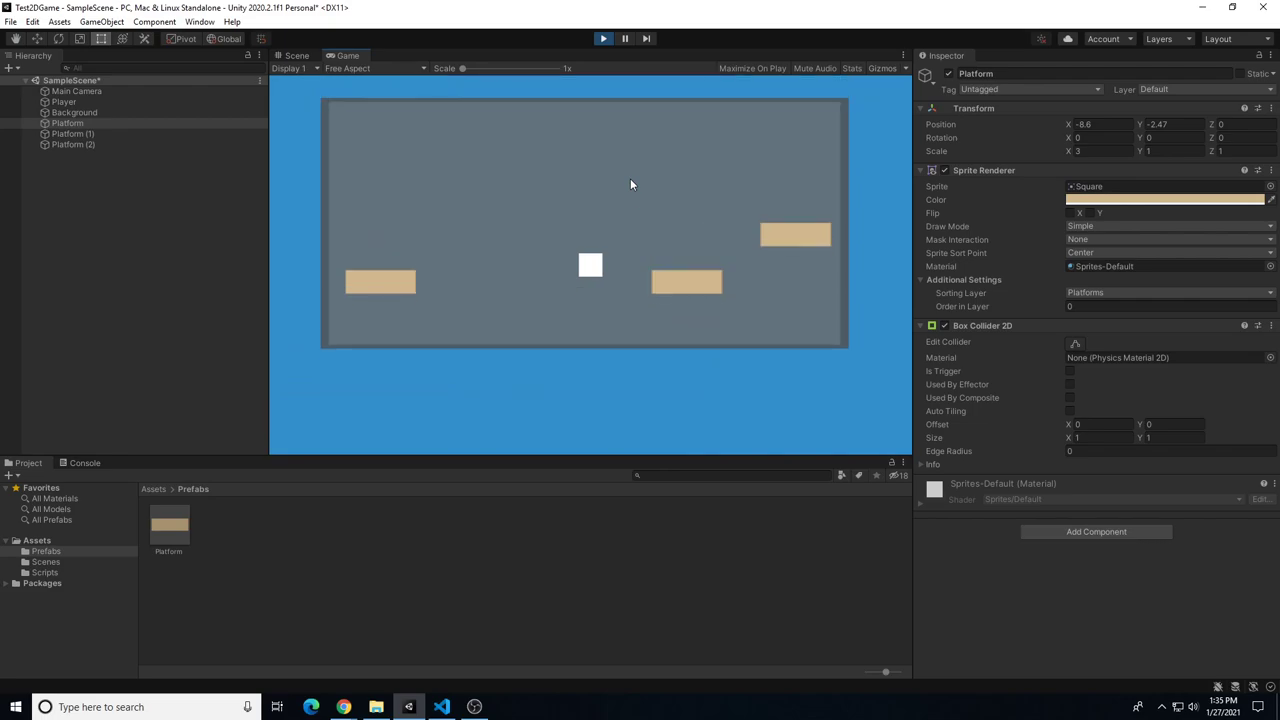
key(Right)
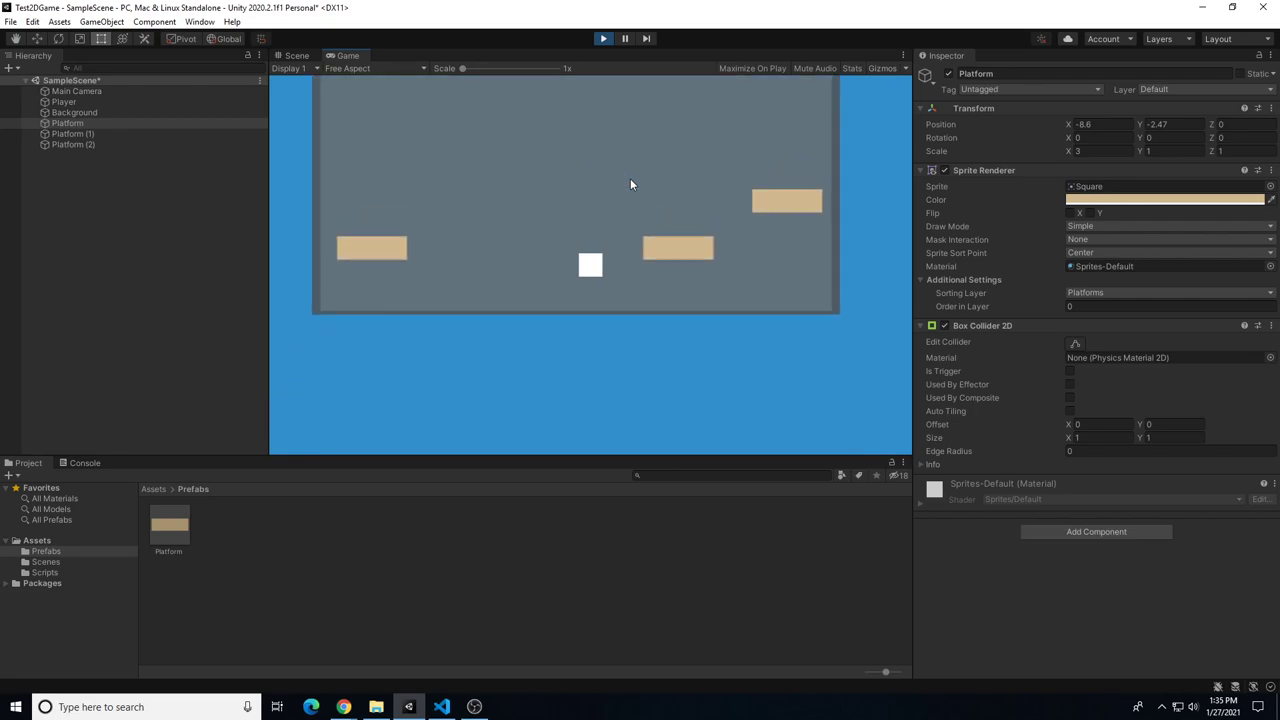
key(space)
key(Right)
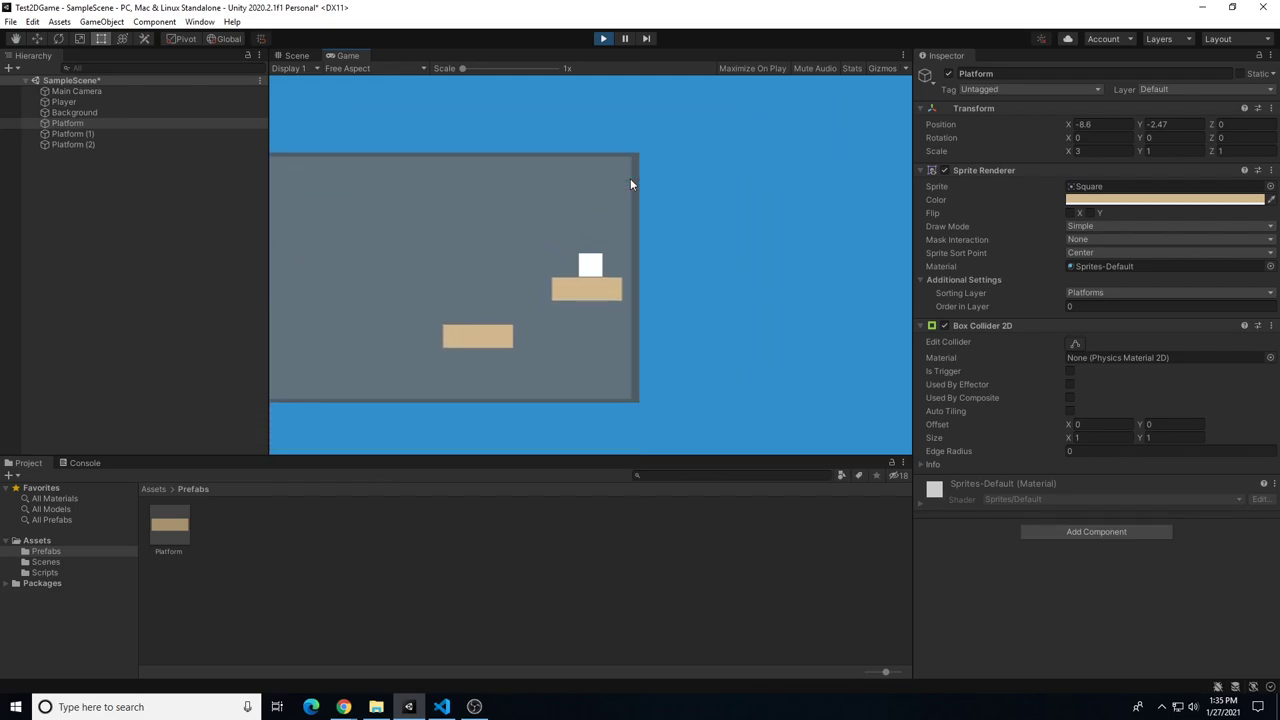
key(Left)
key(Left)
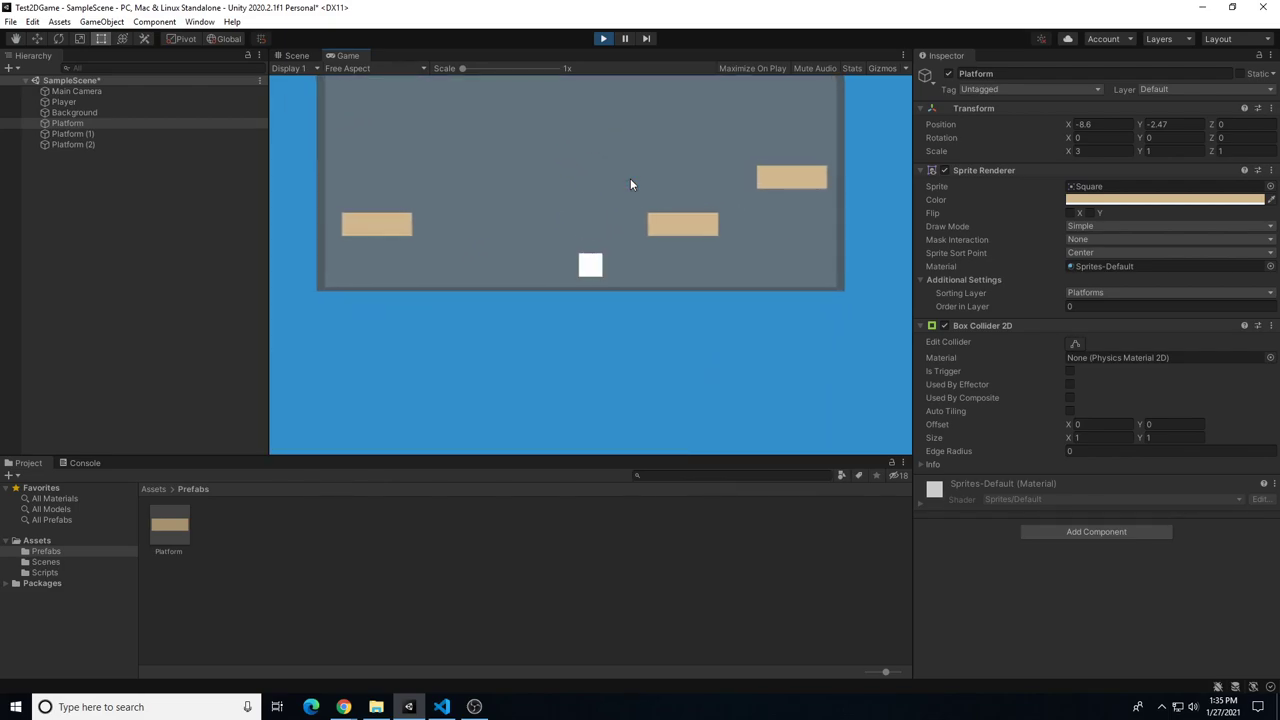
key(Right)
key(Left)
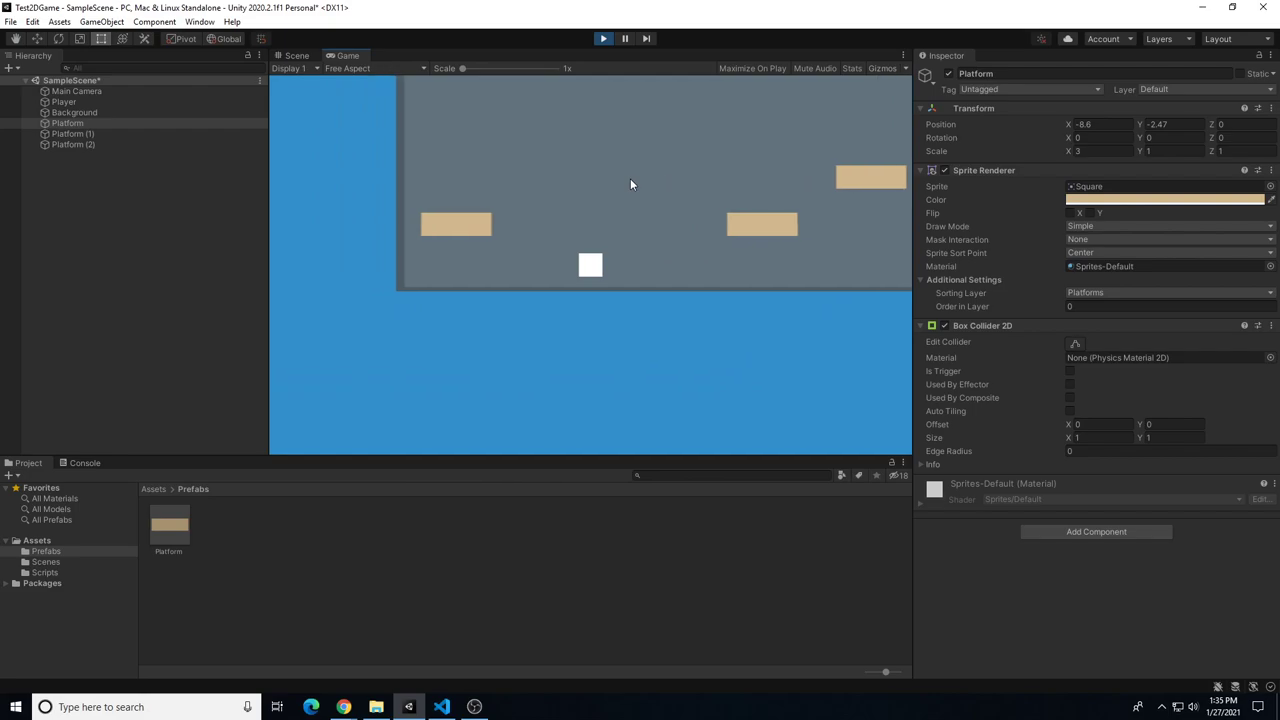
click(604, 40)
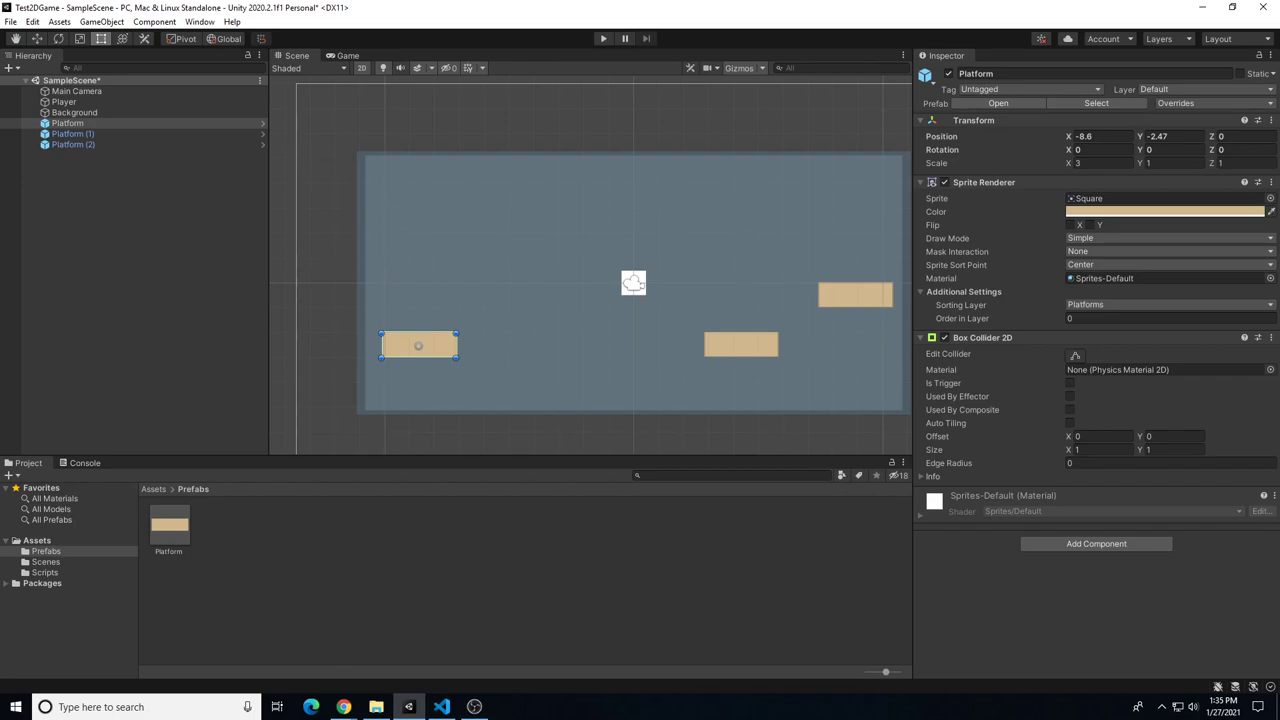
Switch to Visual Studio Code to review the jump code in PlayerMovementPlatformer.cs, and return to Unity
click(443, 707)
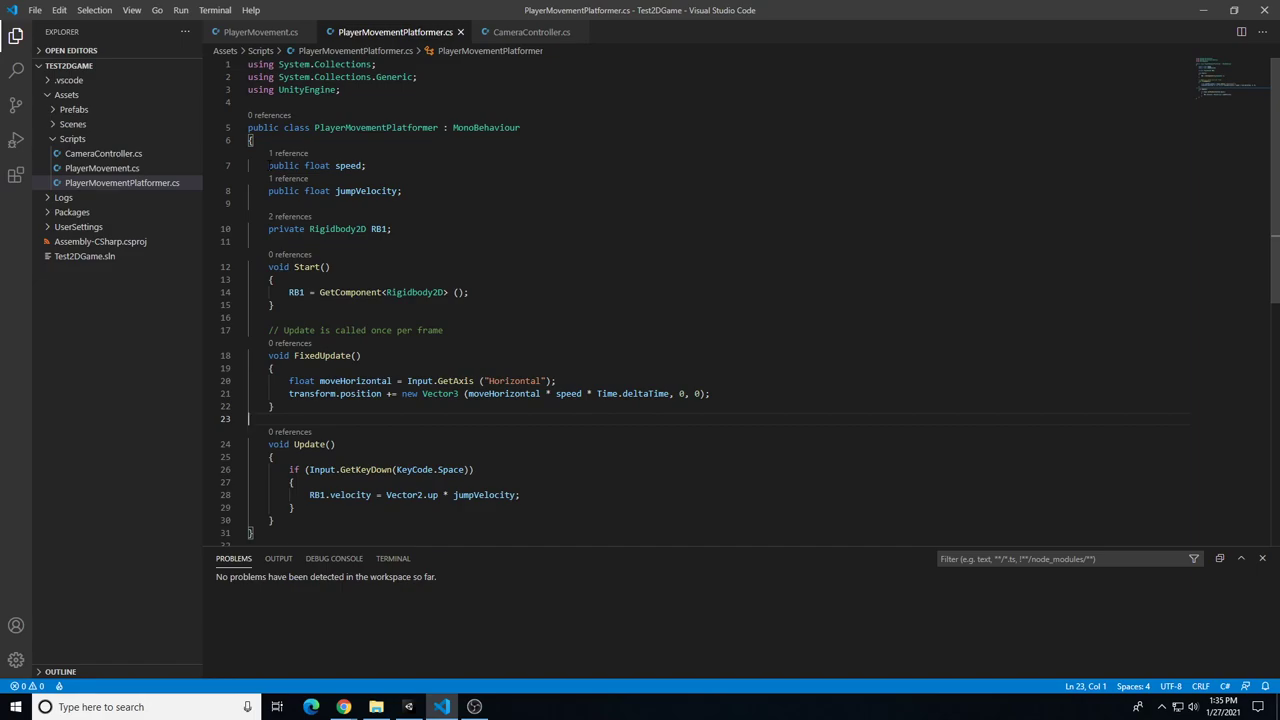
click(408, 707)
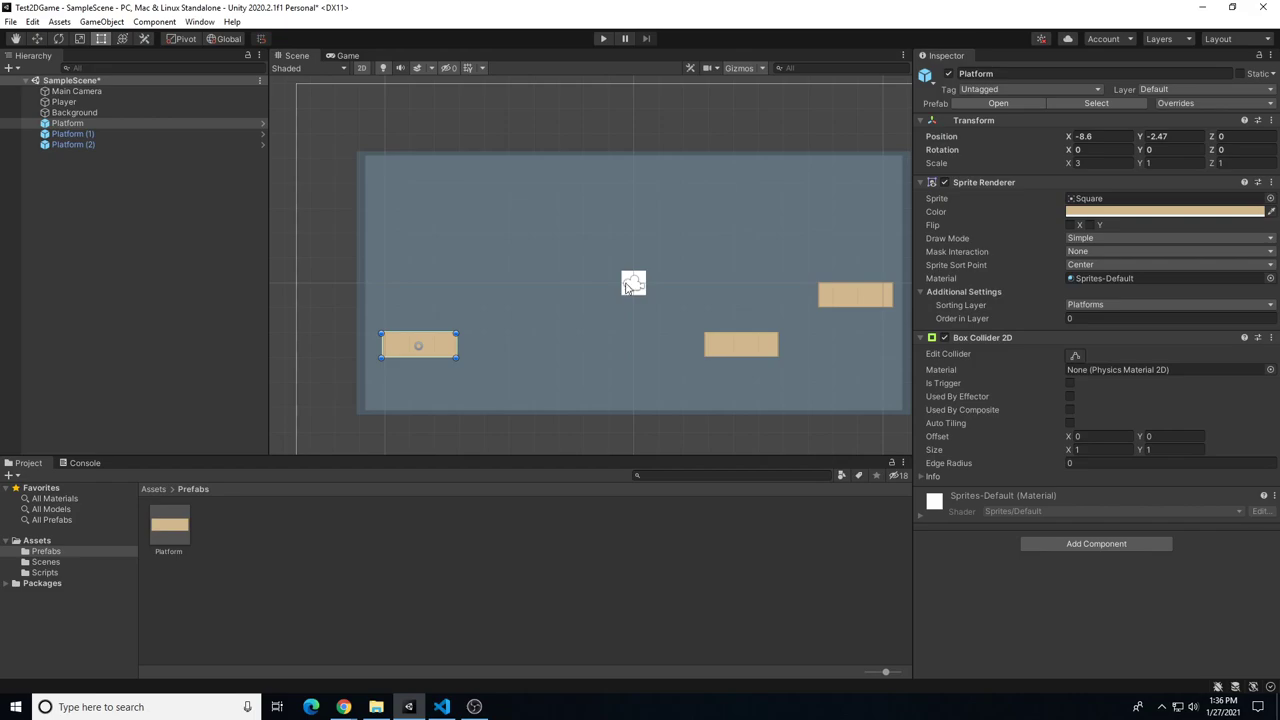
Start the game and test the player's jumps from the floor, landing on the lower right-hand platform
click(603, 38)
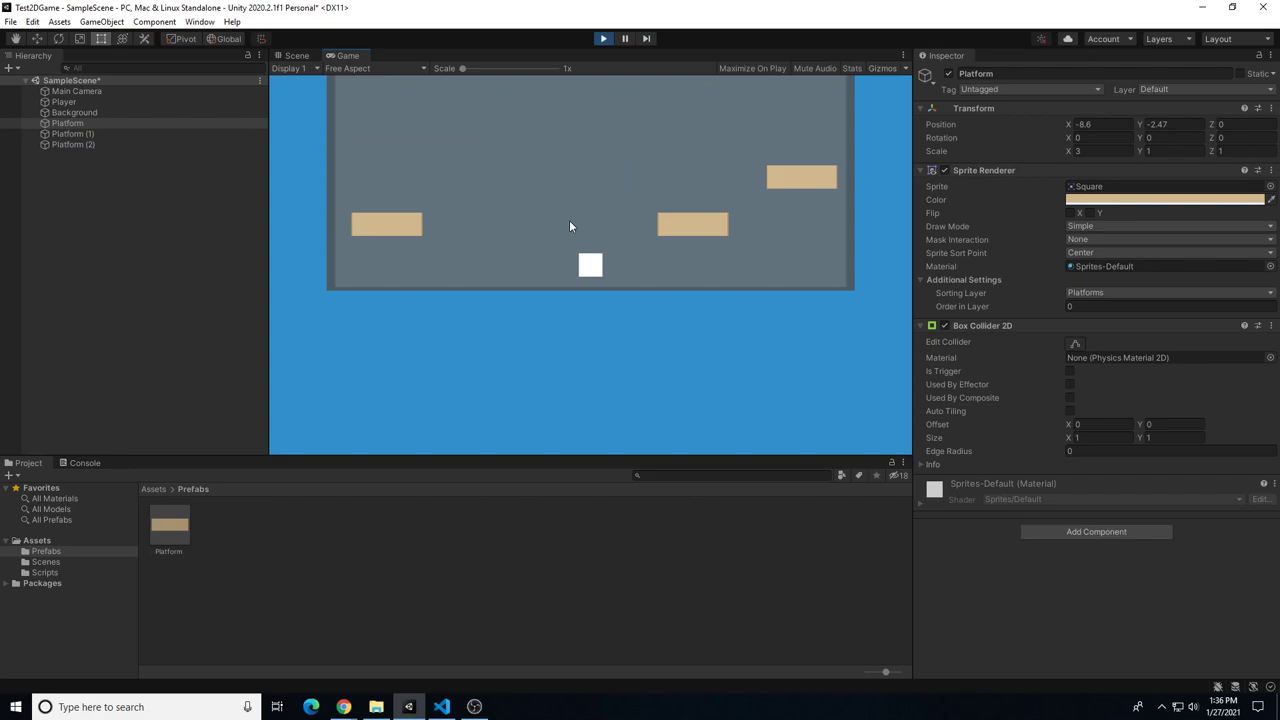
key(Left)
key(Left)
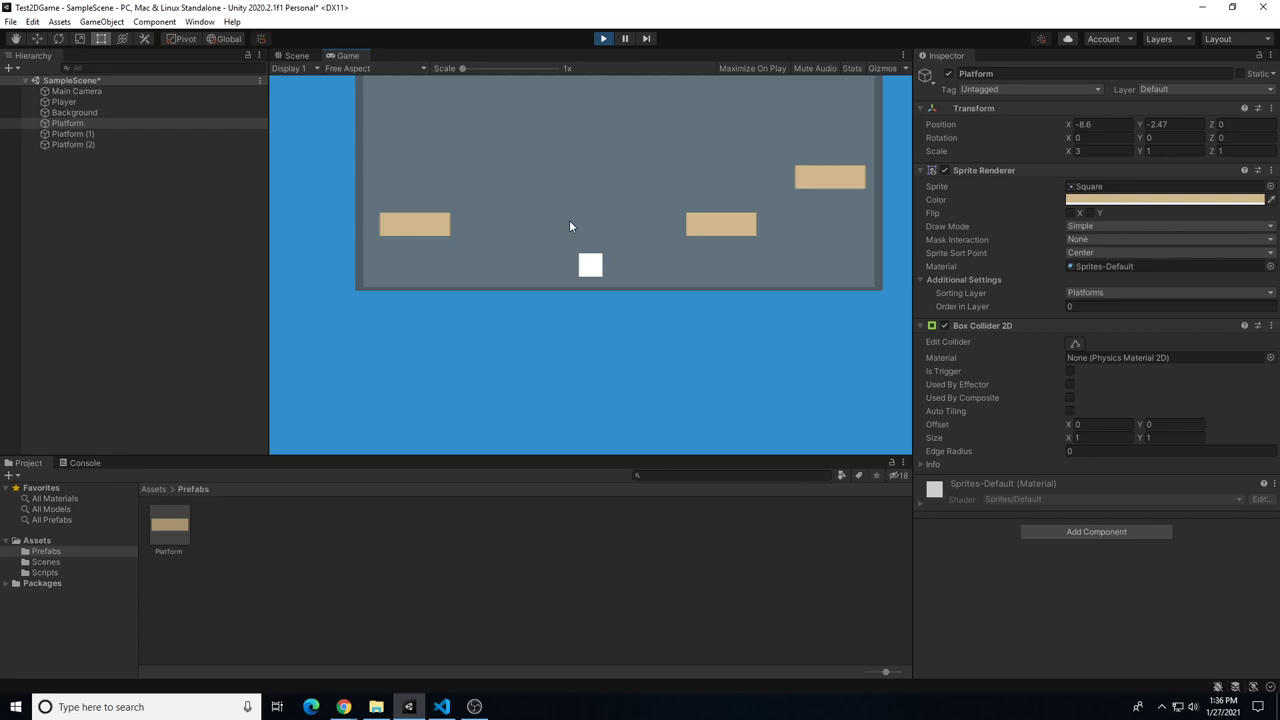
key(space)
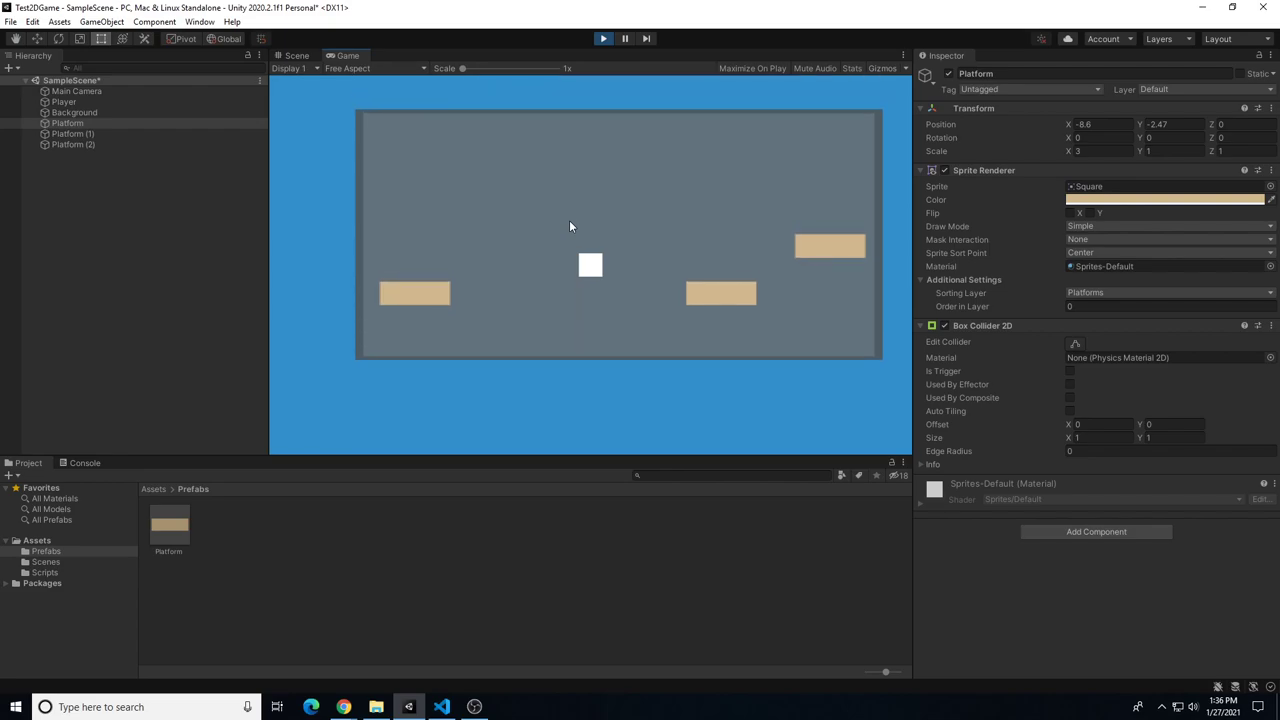
key(Right)
key(space)
key(Left)
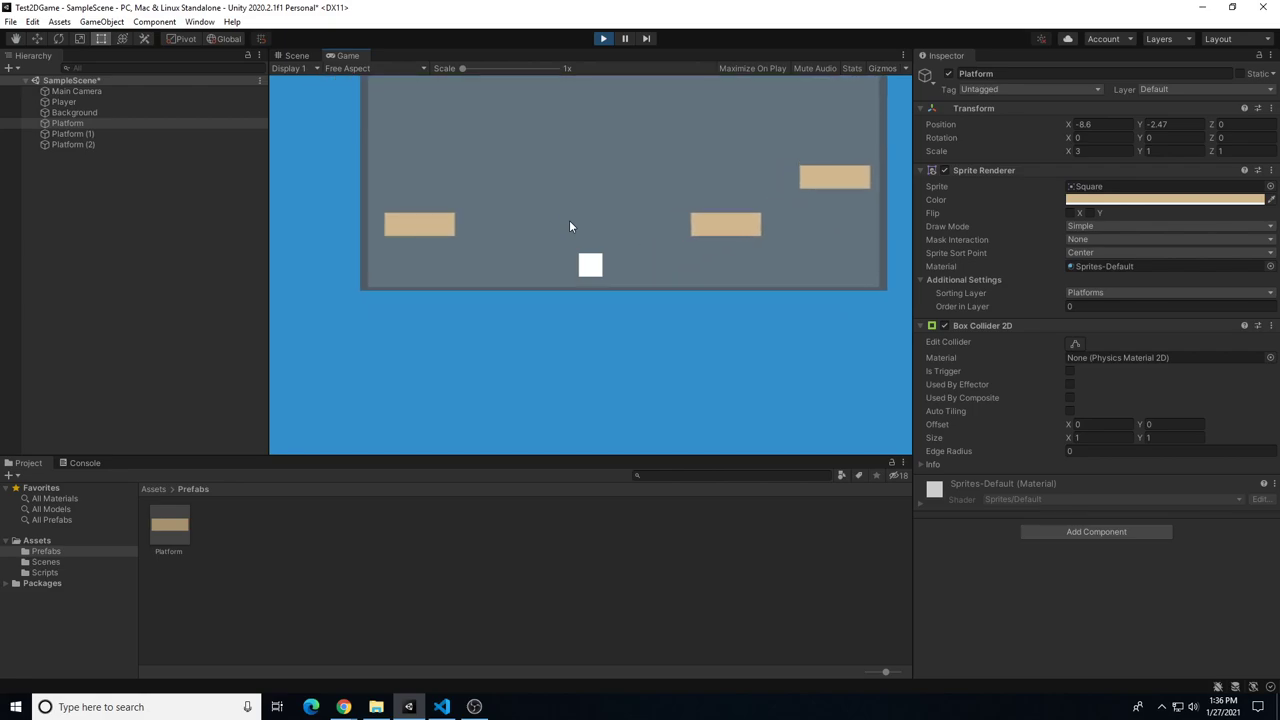
key(space)
key(Right)
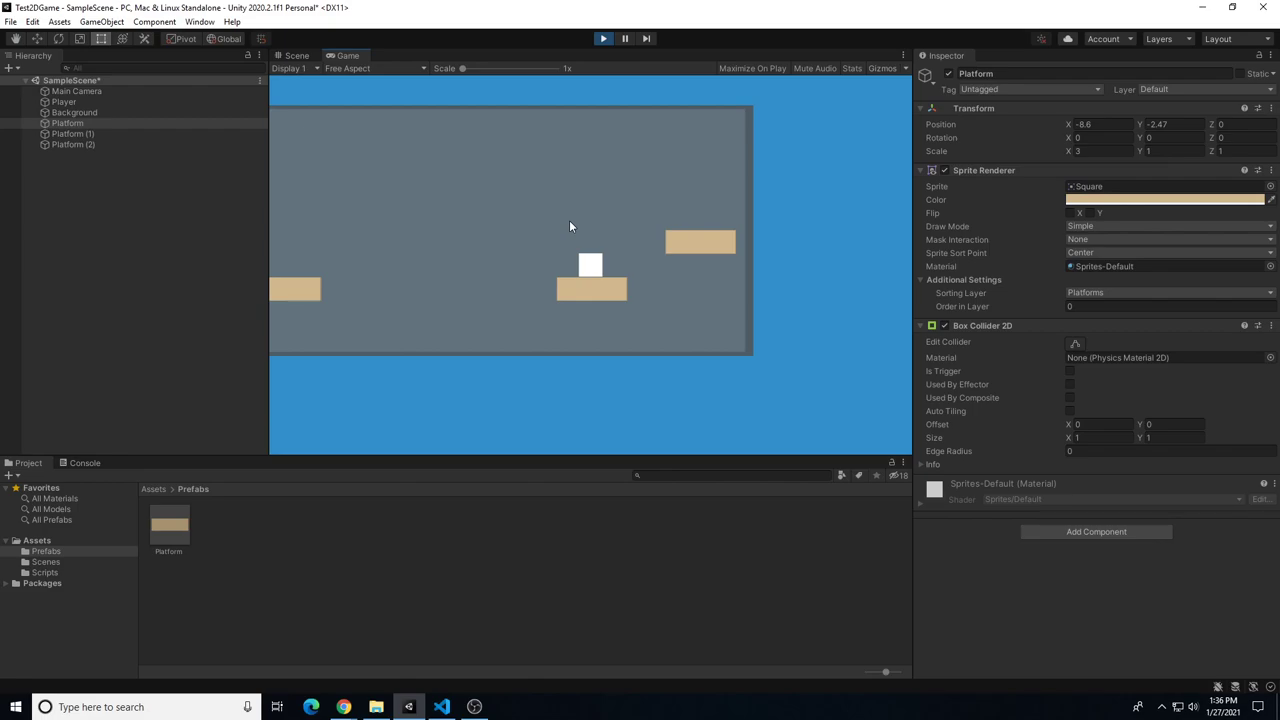
Jump the player off the lower right-hand platform and test repeated jumps in mid-air over the open floor
key(space)
key(Left)
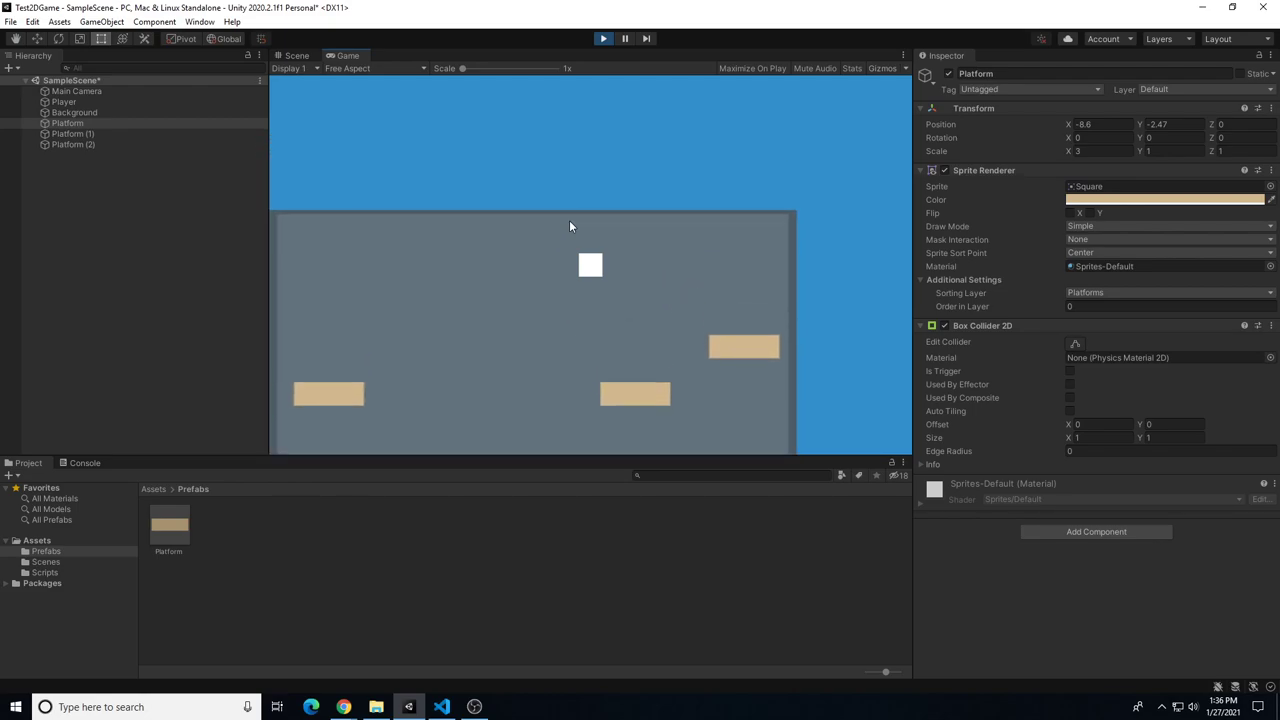
key(space)
key(space)
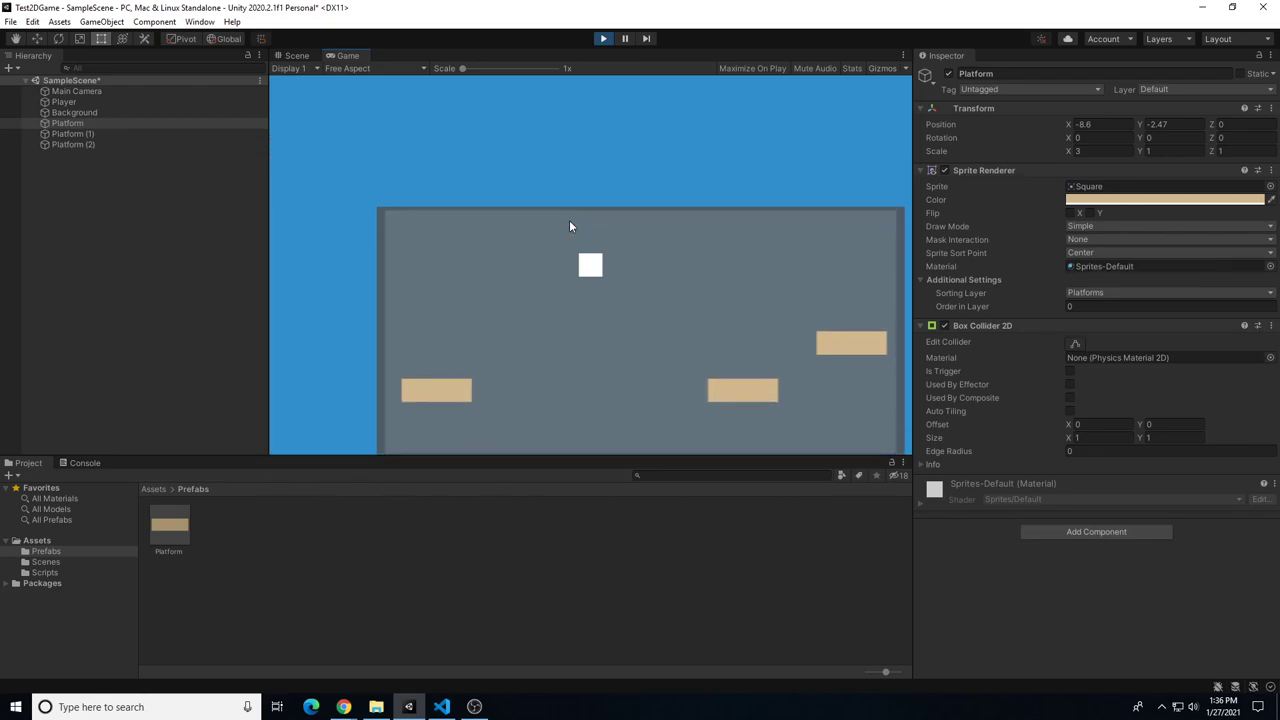
key(space)
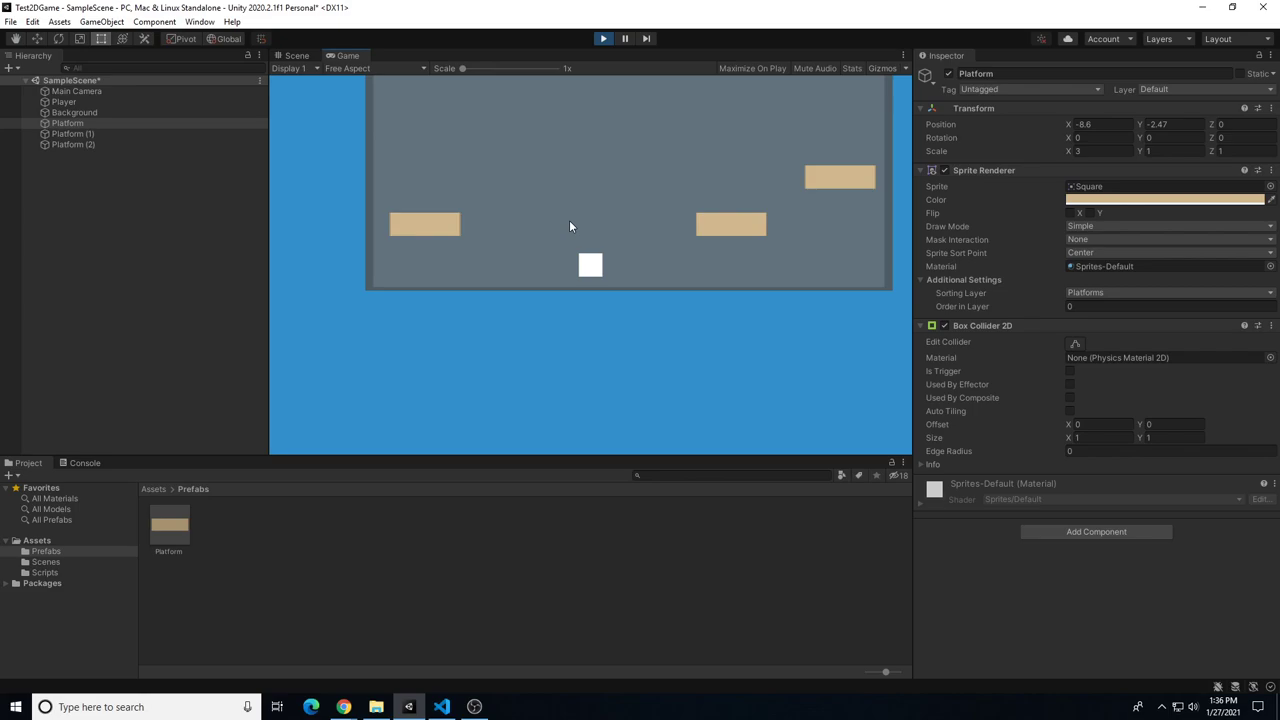
key(space)
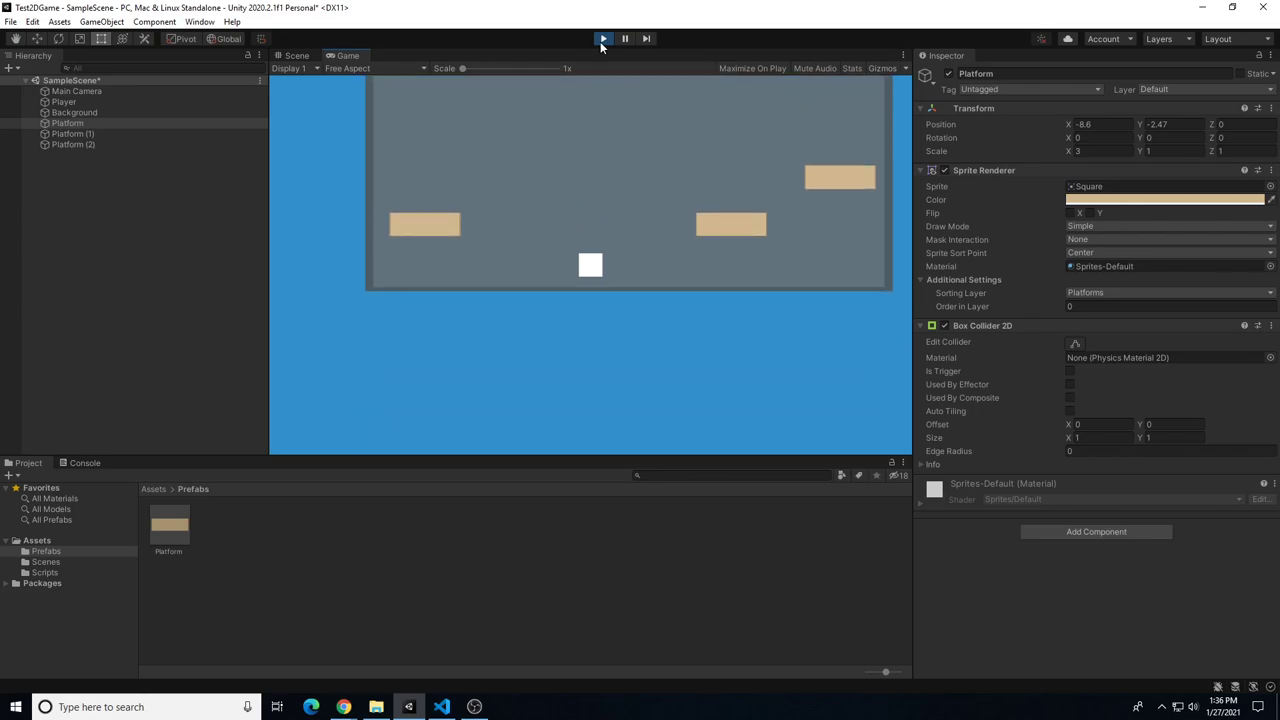